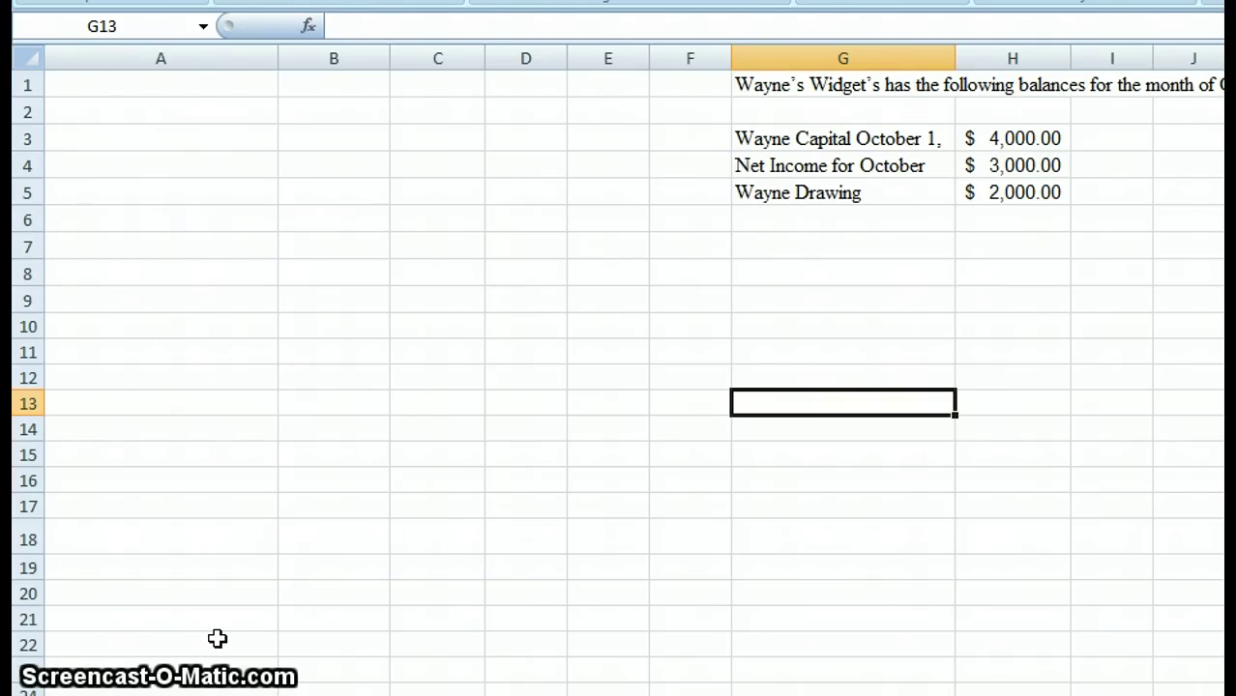
# Enter the placeholder heading words Who, What and When in cells A1 to A3
pyautogui.click(237, 558)
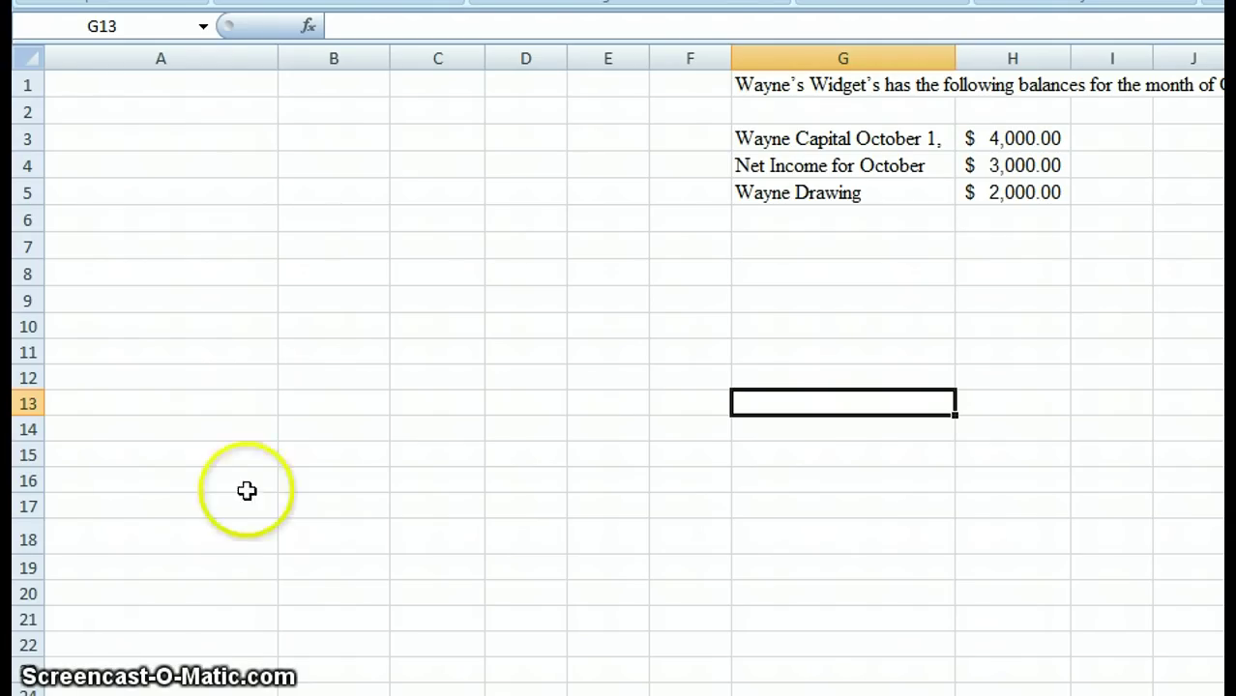
pyautogui.click(251, 90)
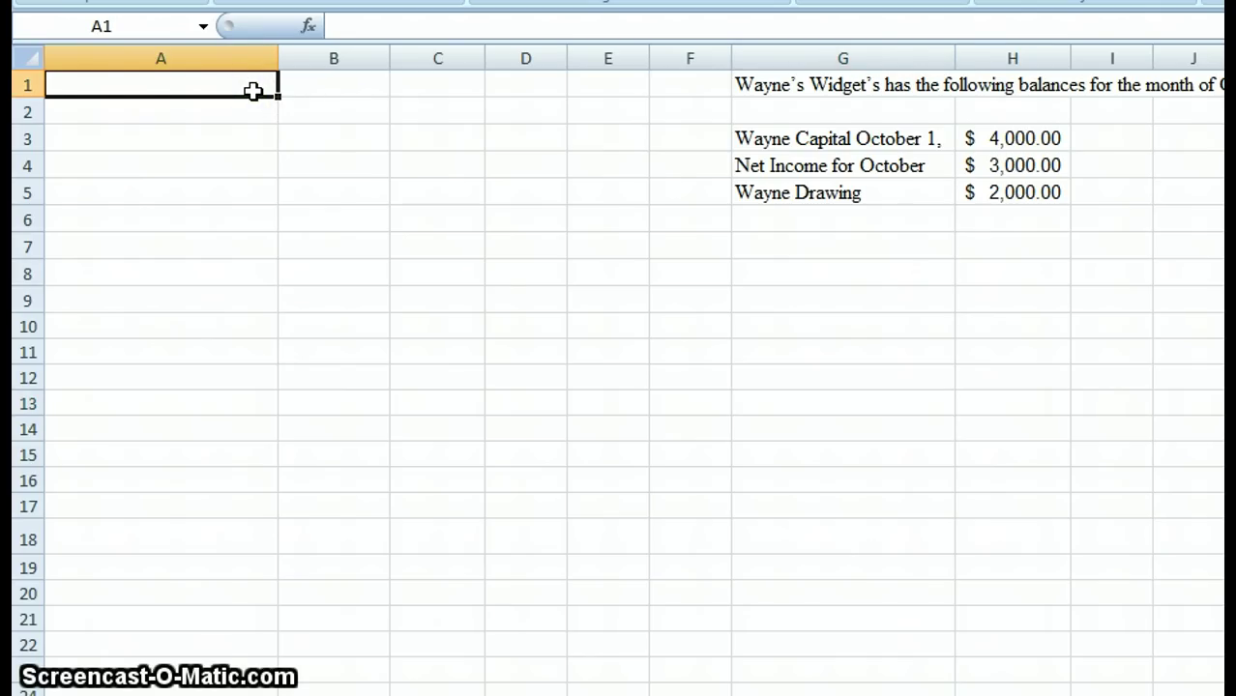
pyautogui.write('Who')
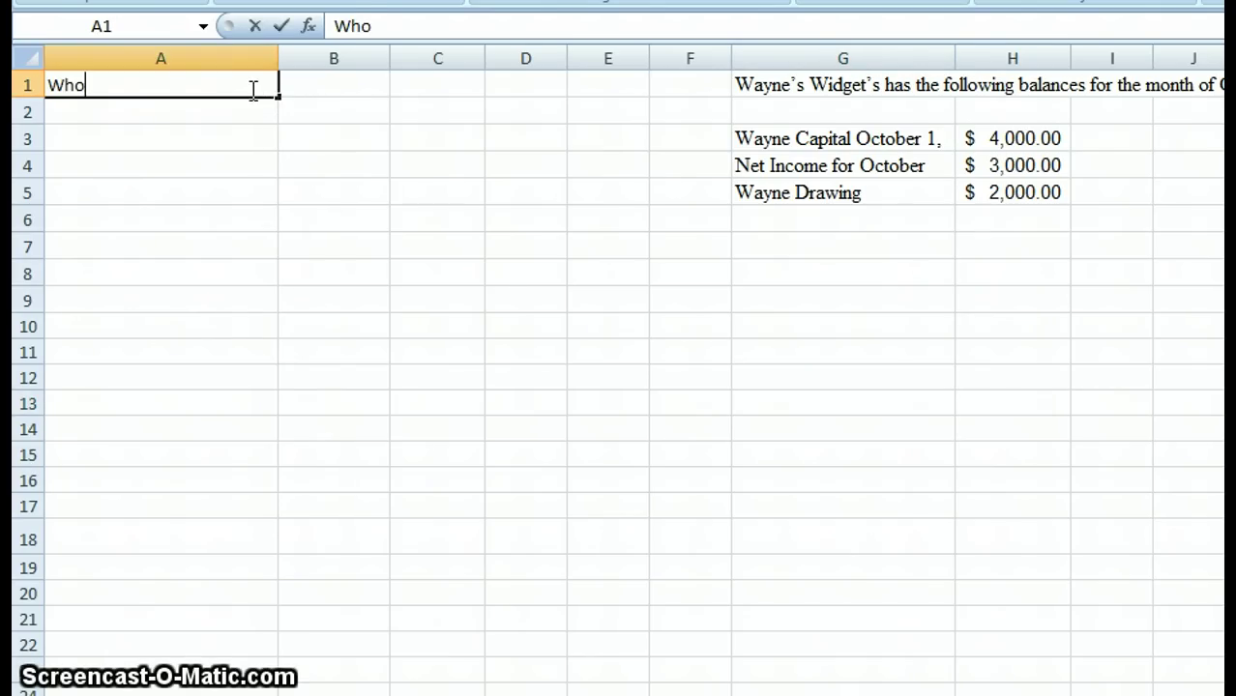
pyautogui.press('Return')
pyautogui.write('What')
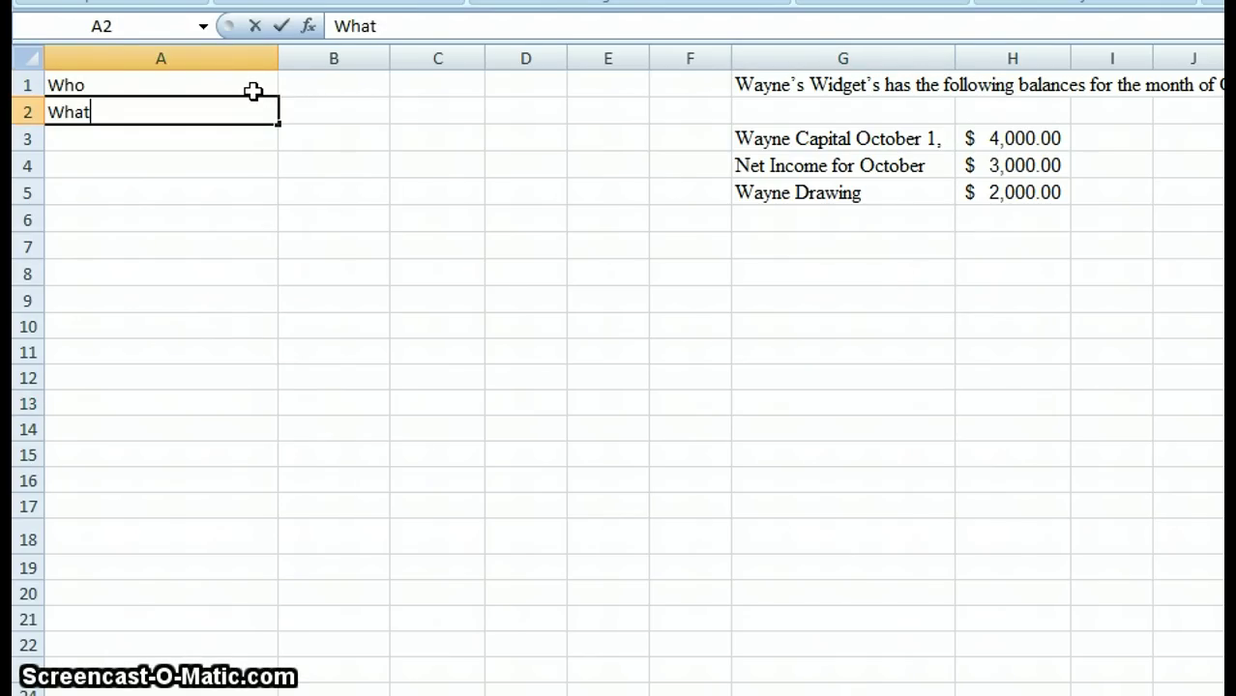
pyautogui.press('Return')
pyautogui.write('When')
pyautogui.press('Return')
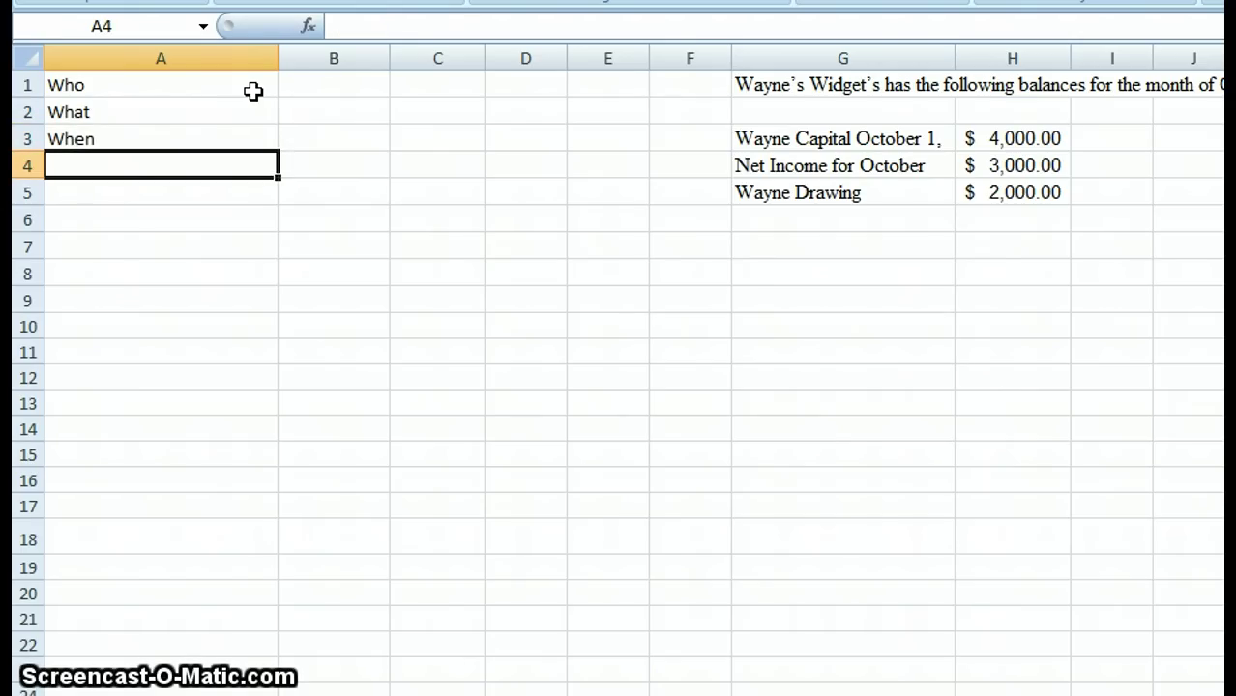
# Replace the heading in cell A1 with the company name from G1, written as Wayne's Widgets
pyautogui.click(253, 91)
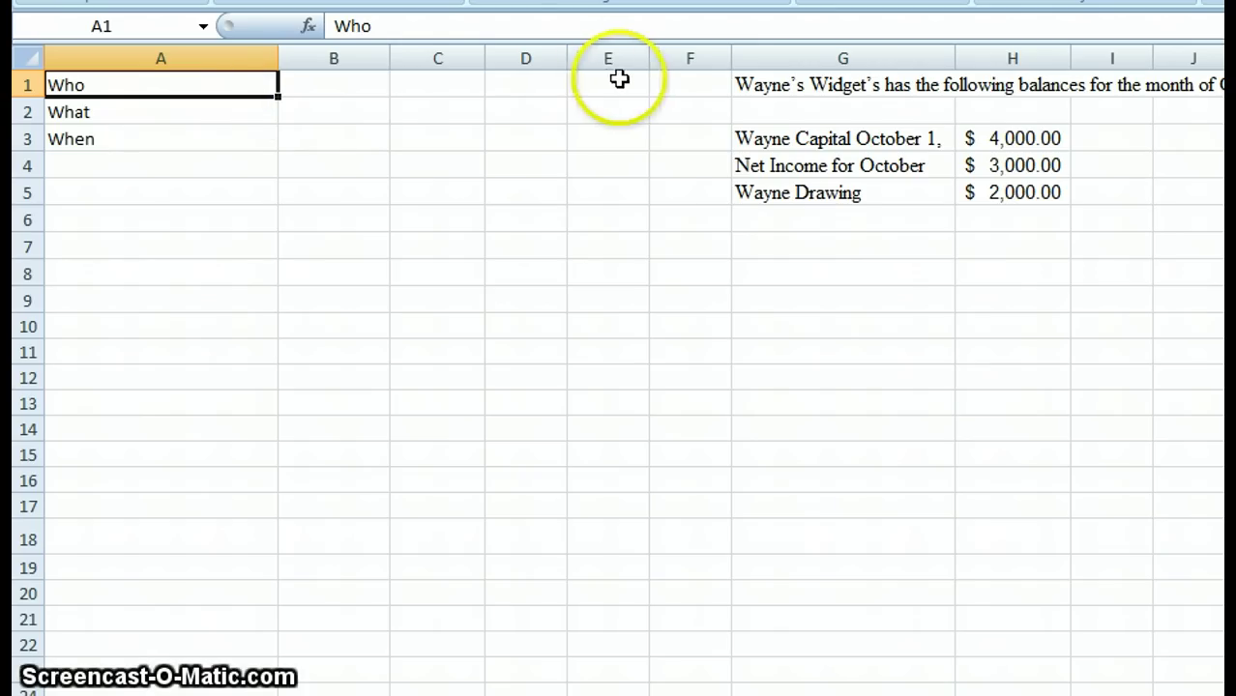
pyautogui.click(792, 87)
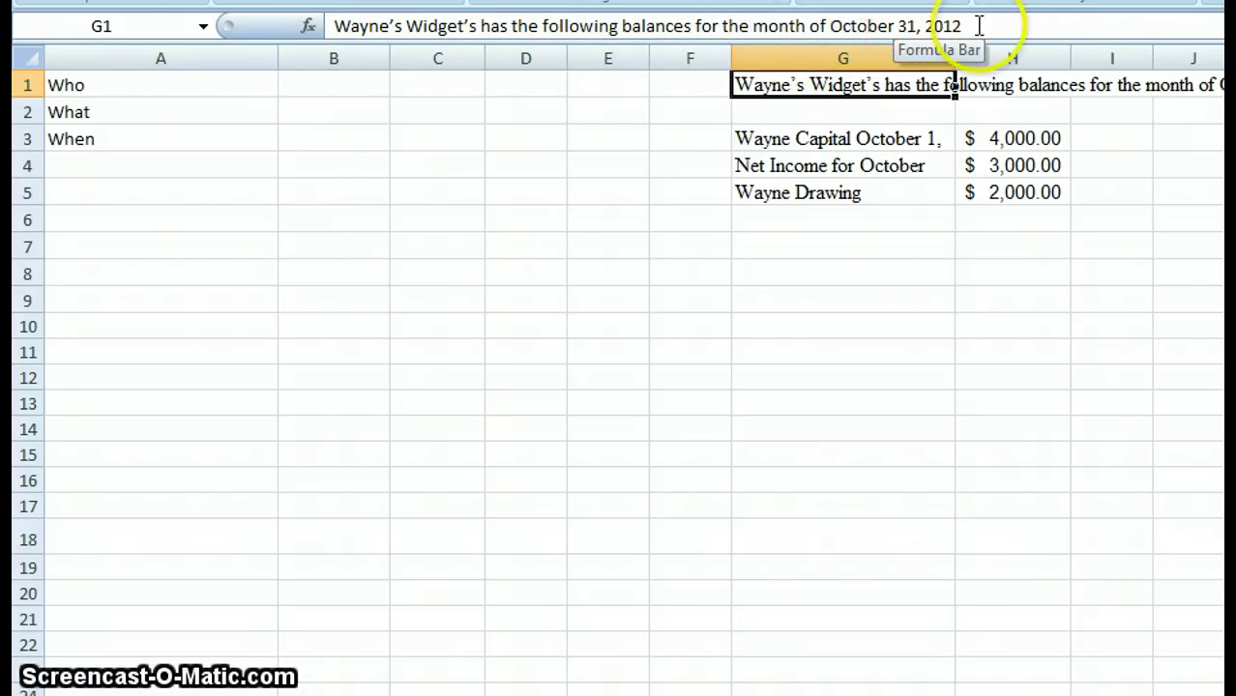
pyautogui.click(174, 86)
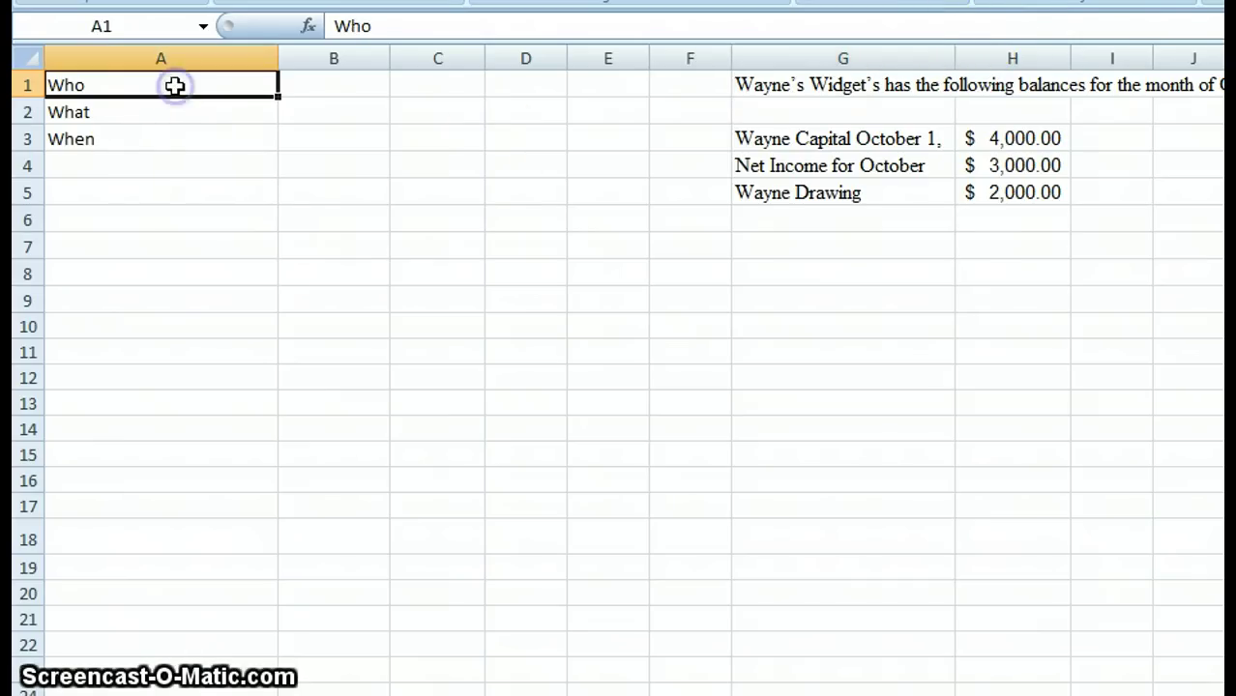
pyautogui.write('Way')
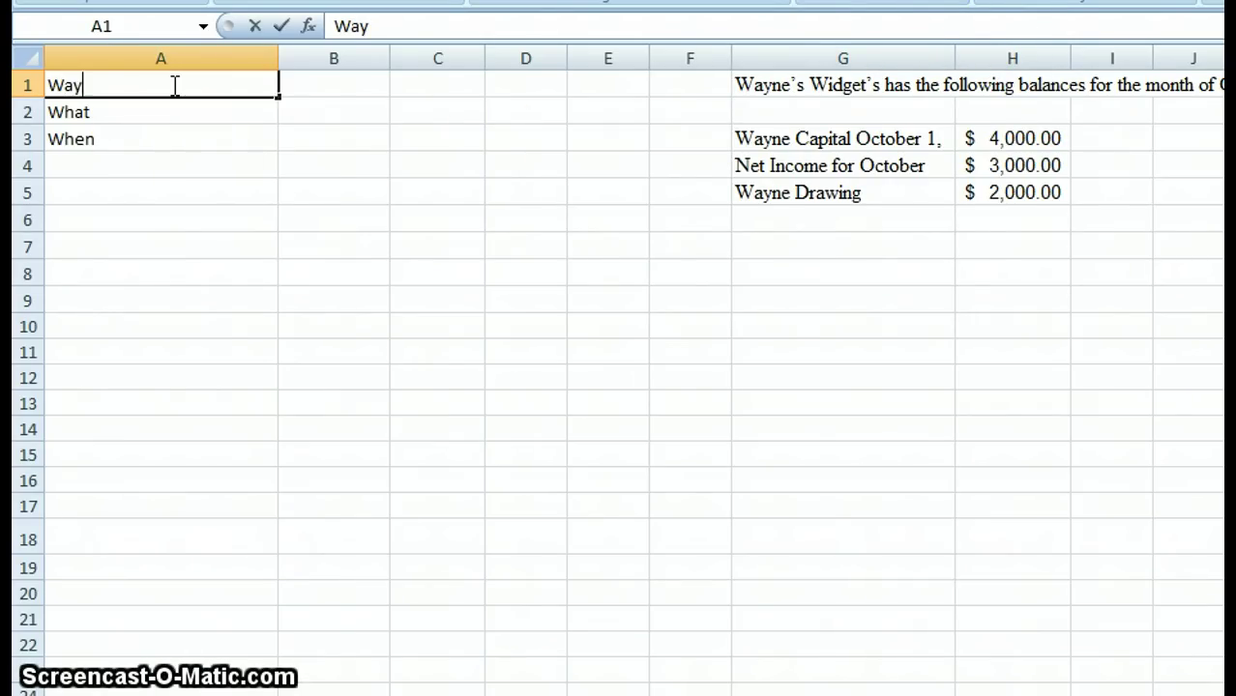
pyautogui.write("ne's Widgets")
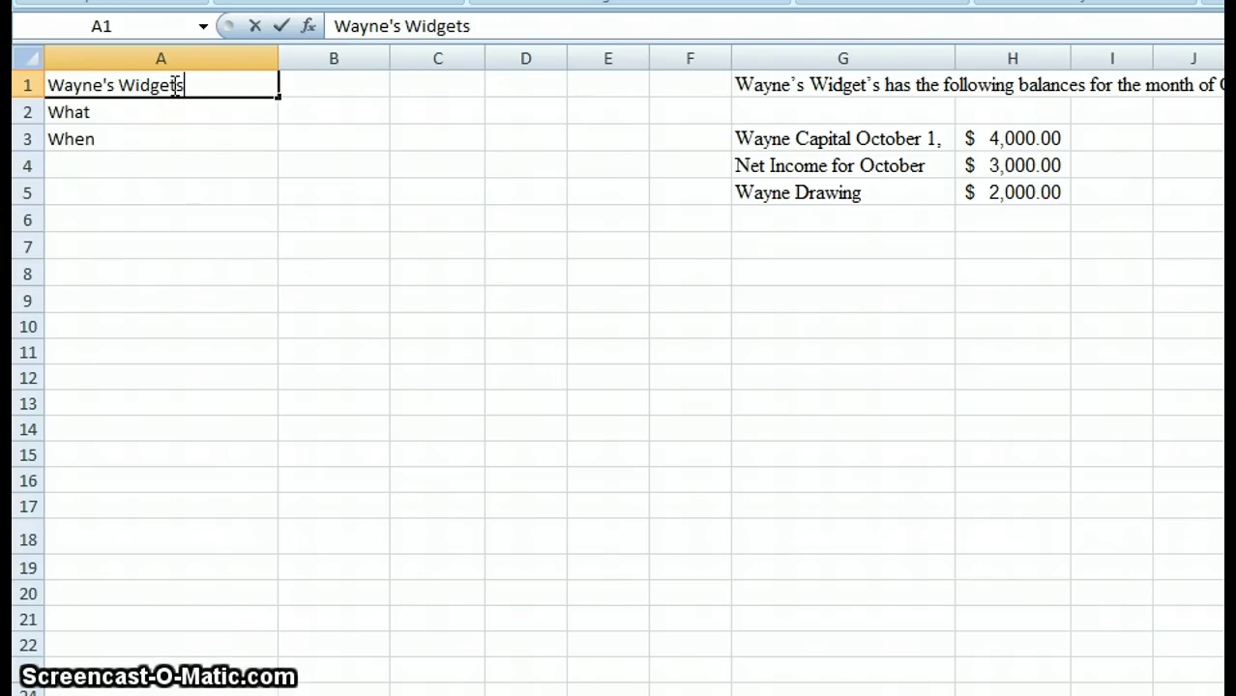
pyautogui.press('Return')
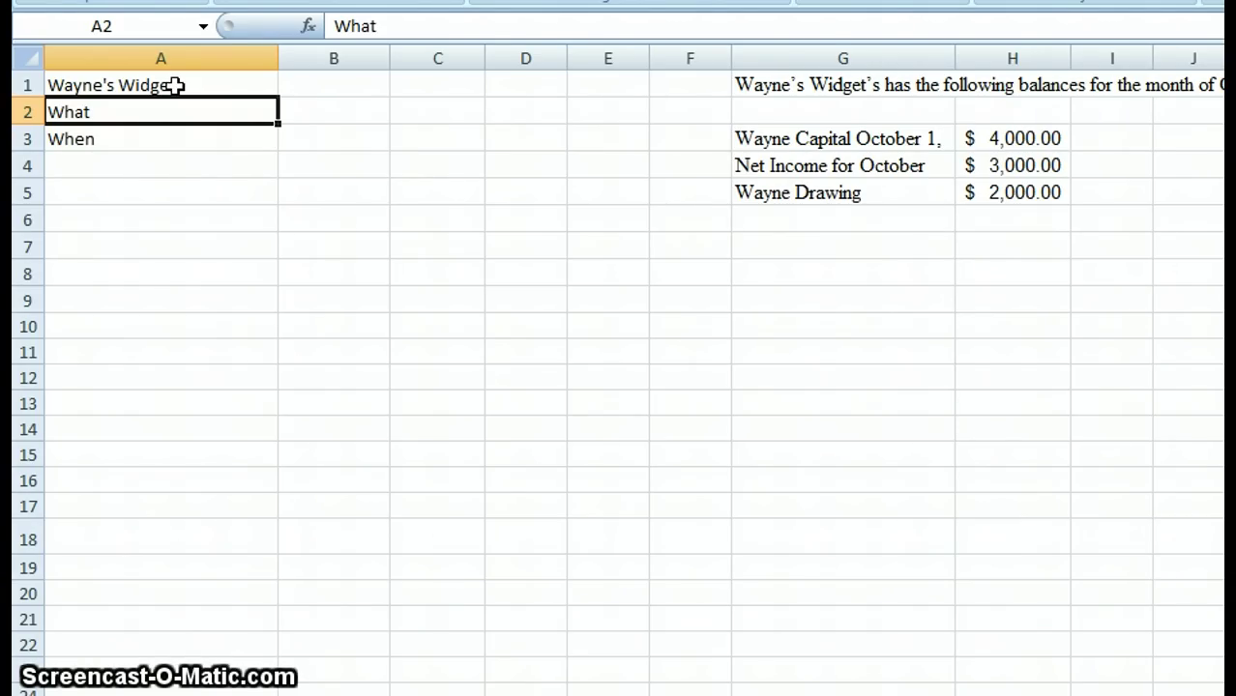
# Replace the second heading line in cell A2 with the title Statement of Owner's Equity
pyautogui.write('Statement ')
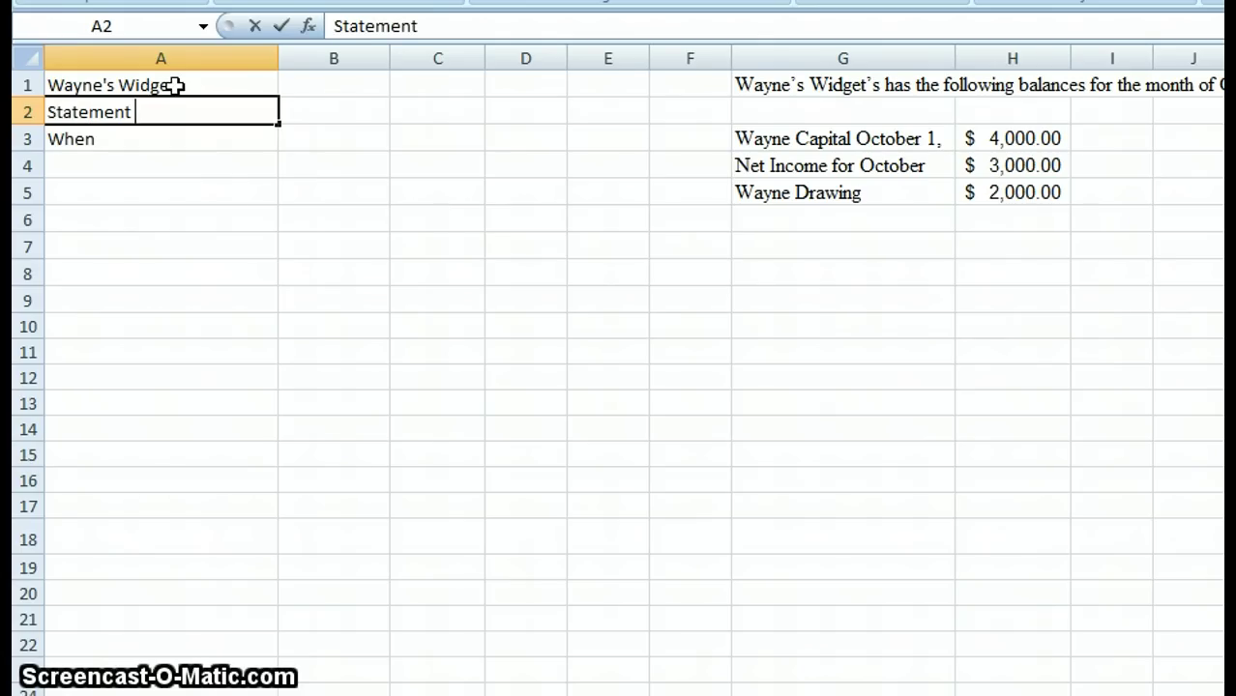
pyautogui.write('of Wo')
pyautogui.press('BackSpace')
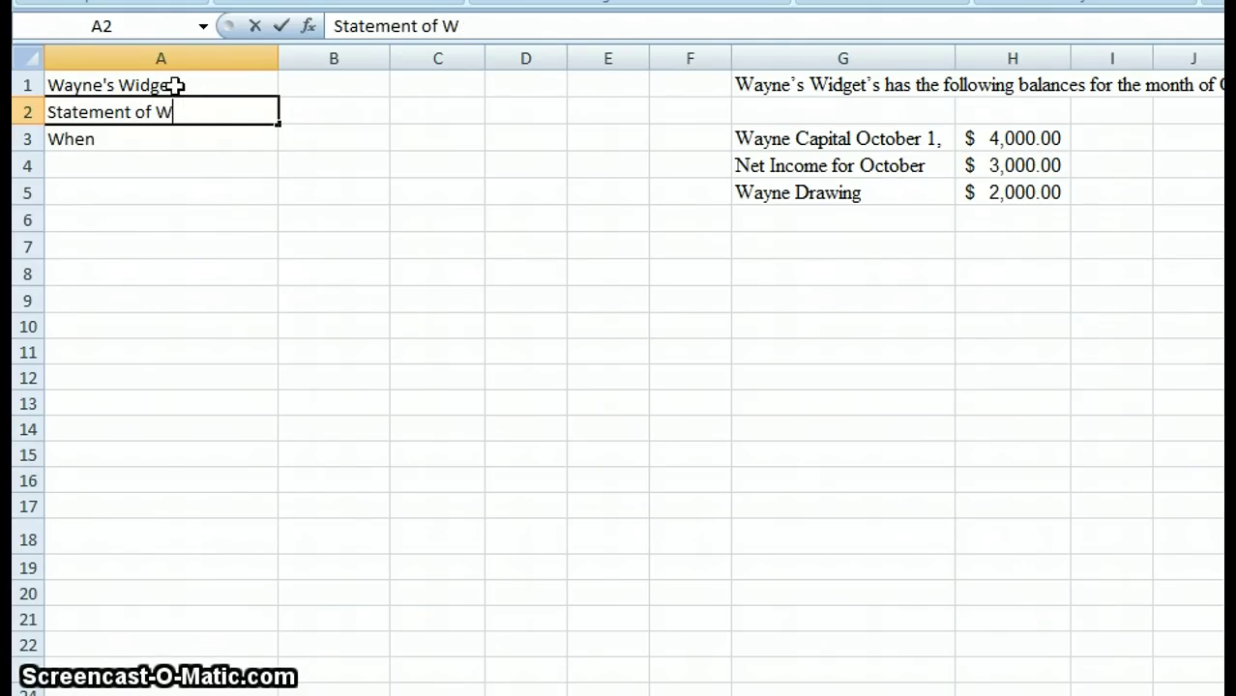
pyautogui.press('BackSpace')
pyautogui.write("Owner's ")
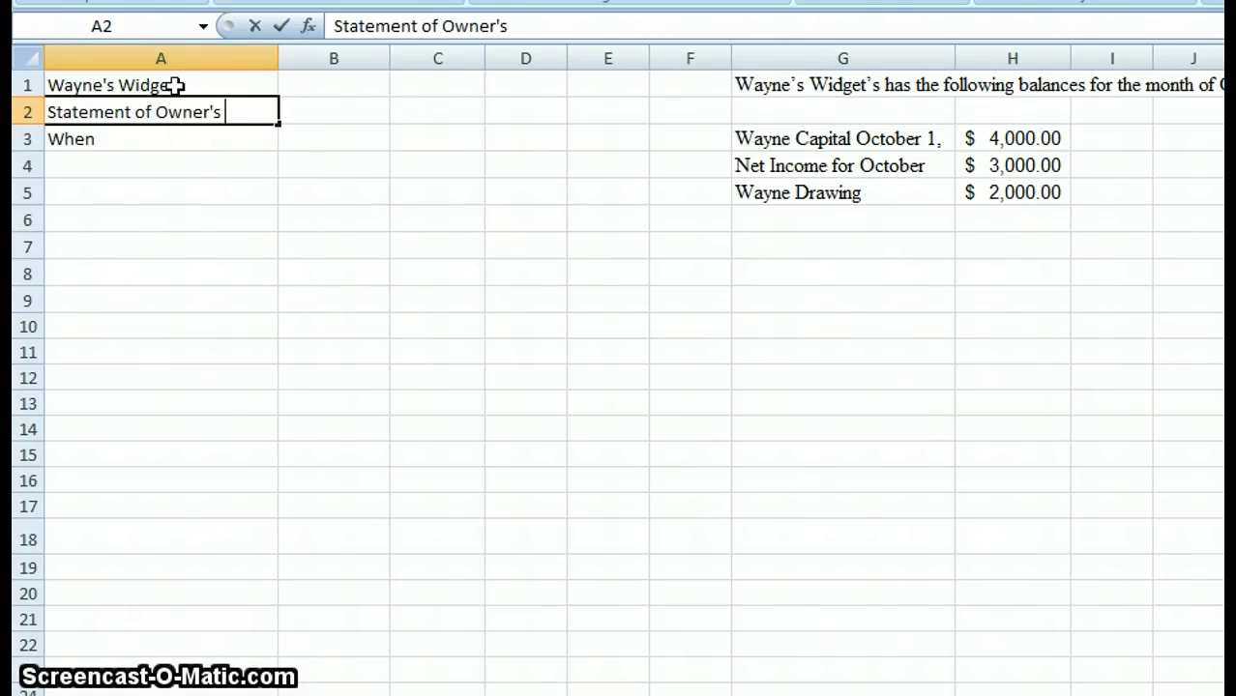
pyautogui.write('Equity')
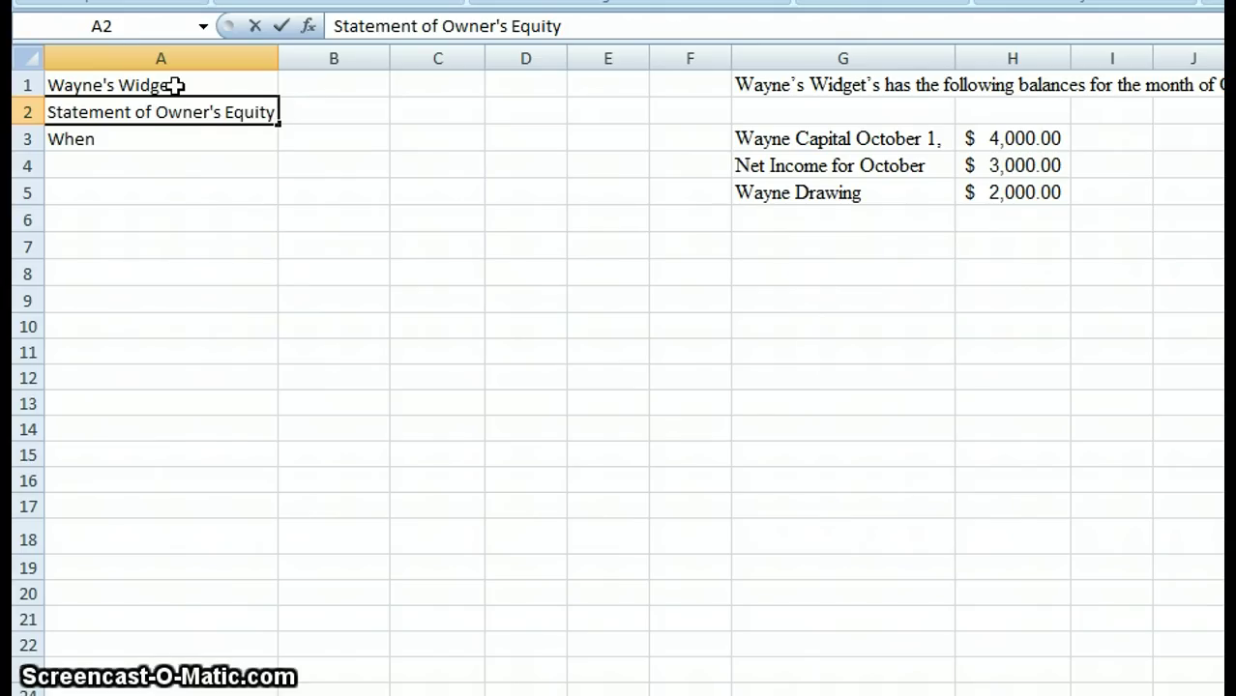
pyautogui.press('Return')
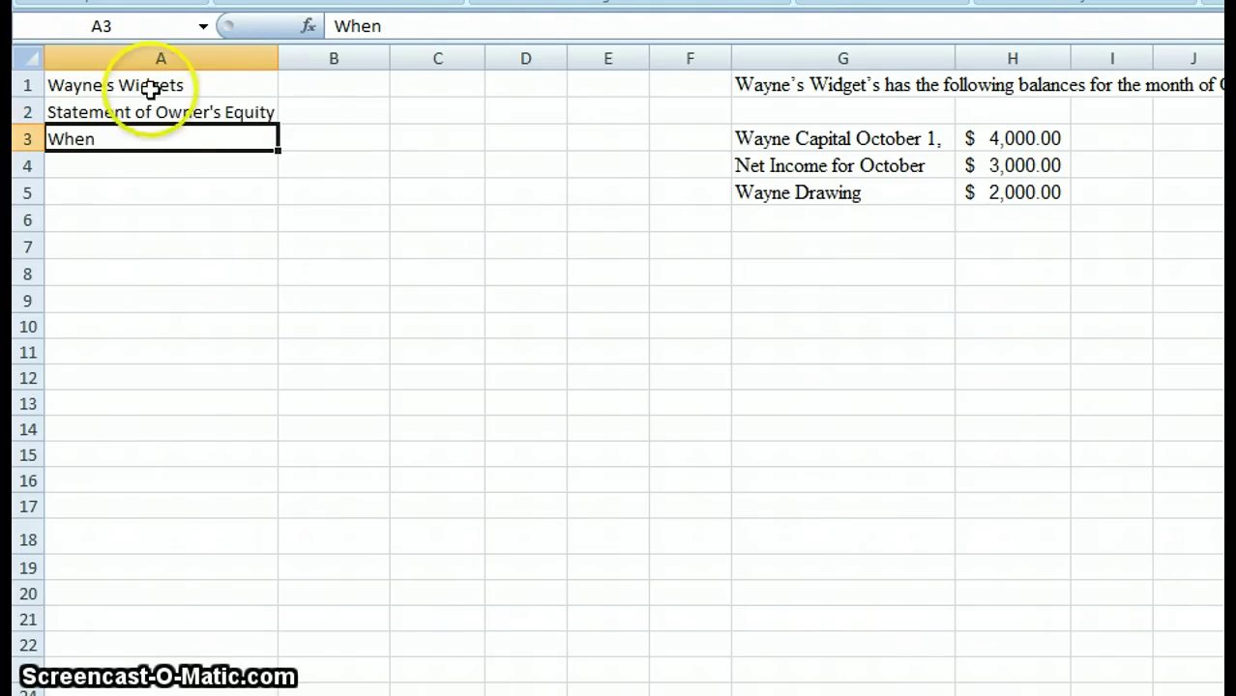
pyautogui.click(130, 114)
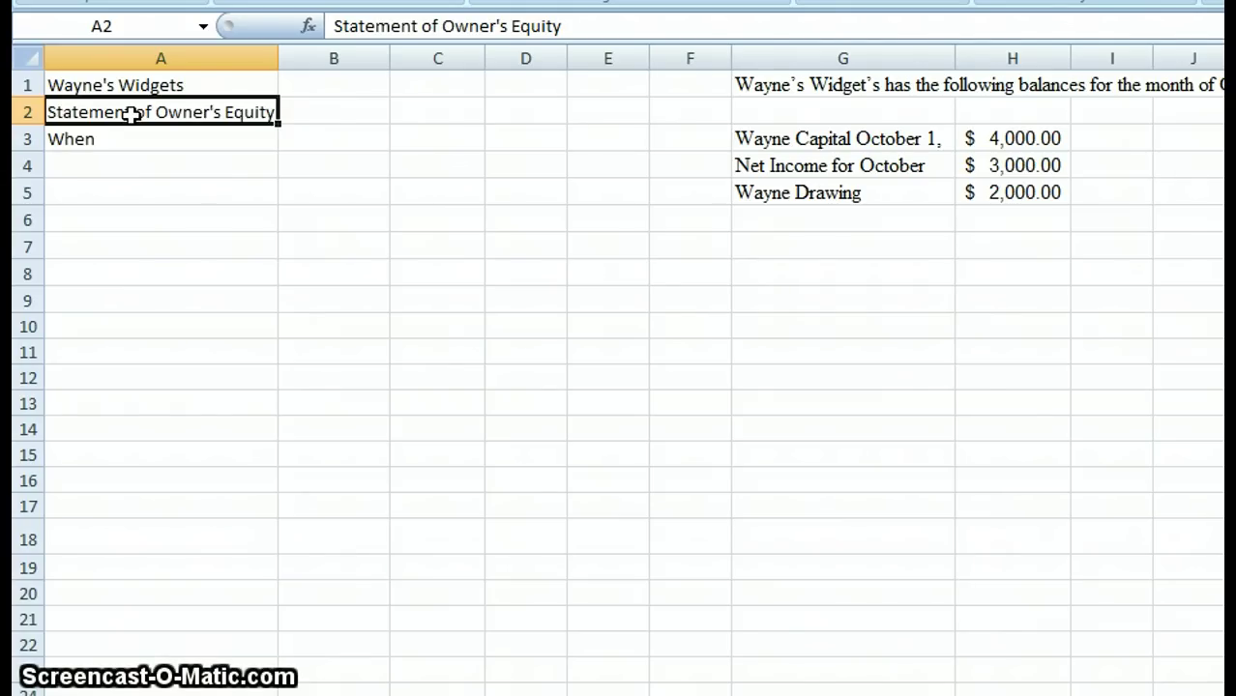
pyautogui.click(160, 112)
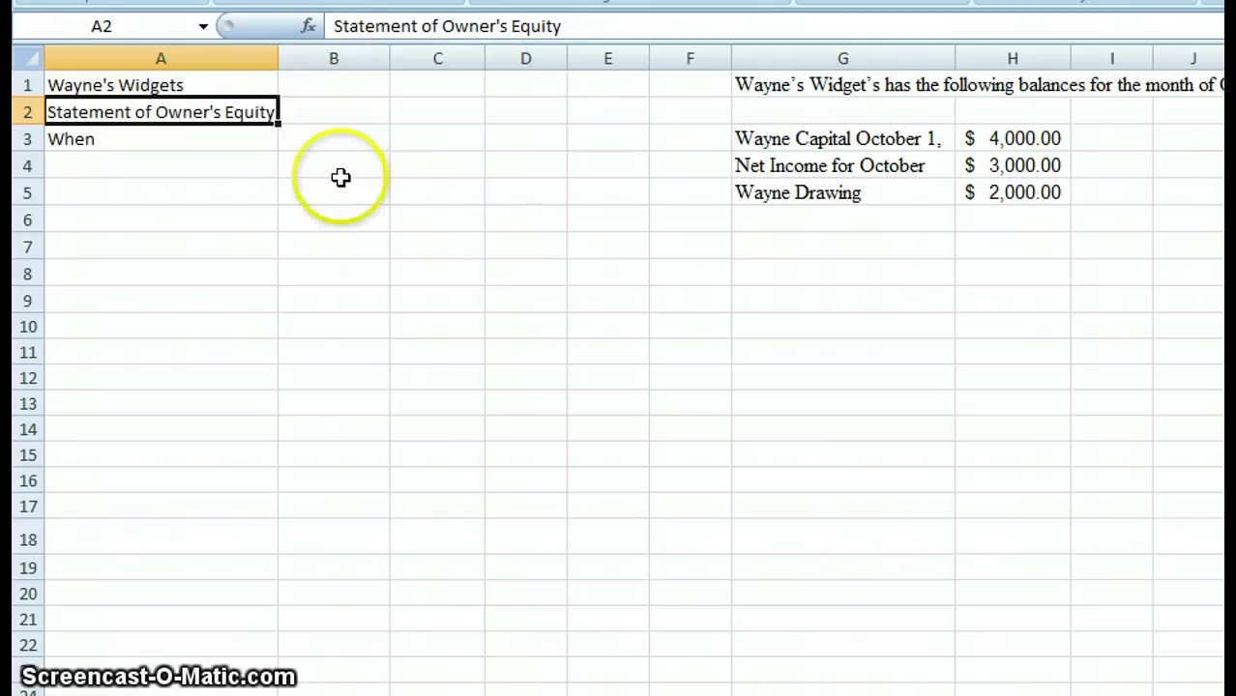
# Check the period date in G1 and replace the heading in cell A3 with For the Month Ended October 31, 2012
pyautogui.click(256, 140)
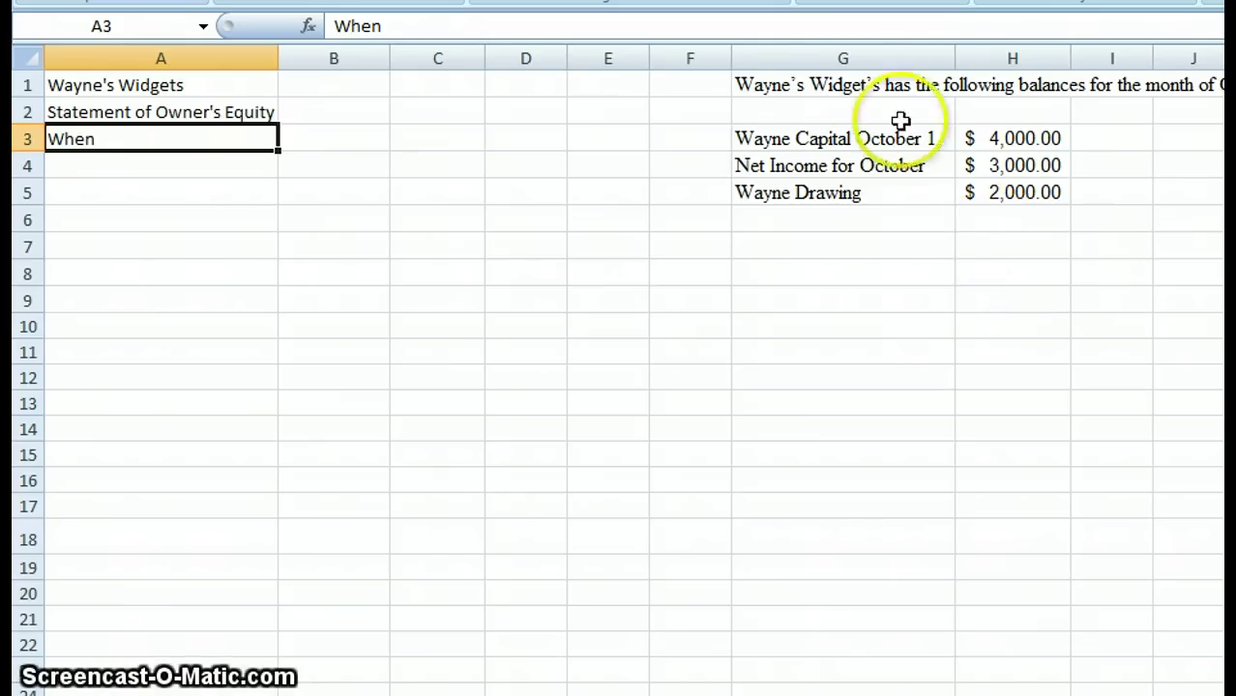
pyautogui.click(802, 84)
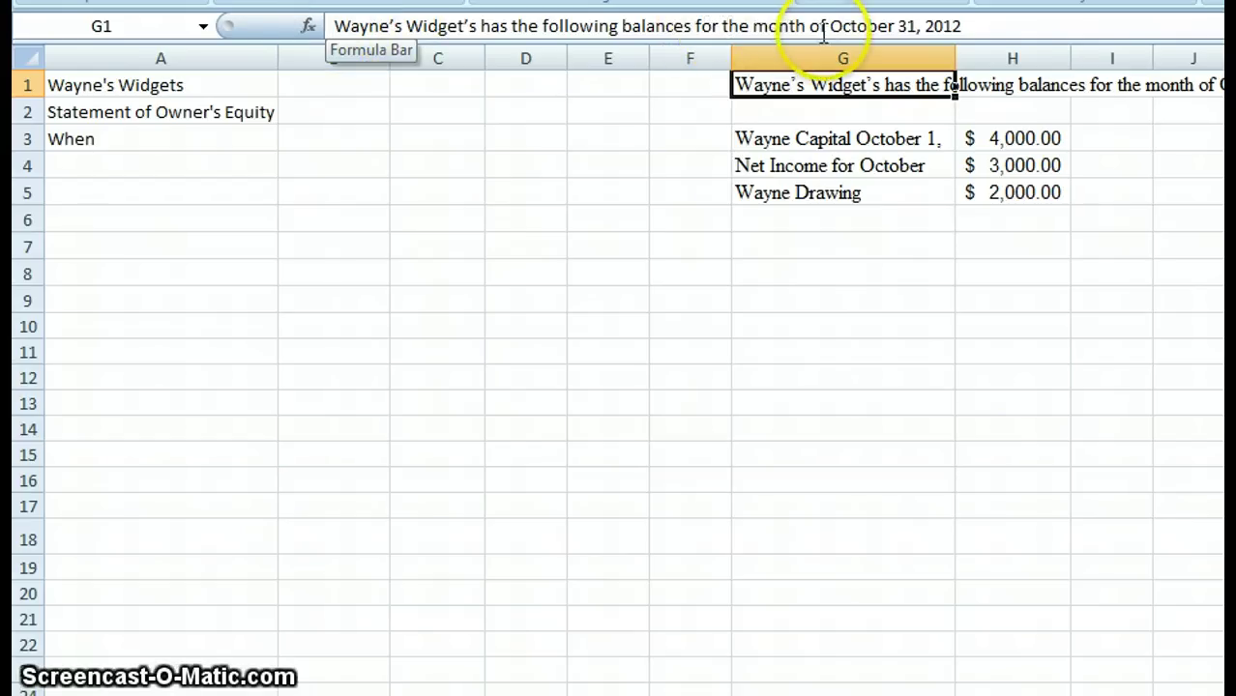
pyautogui.moveTo(829, 26); pyautogui.dragTo(961, 27)
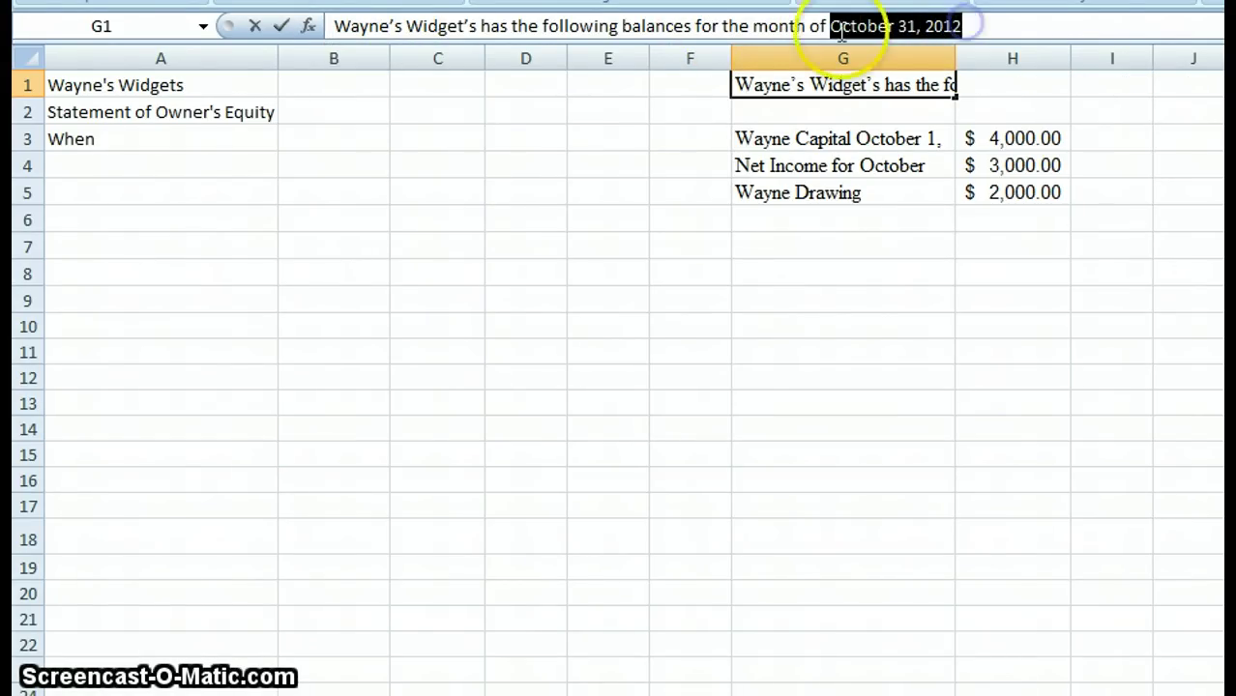
pyautogui.click(232, 138)
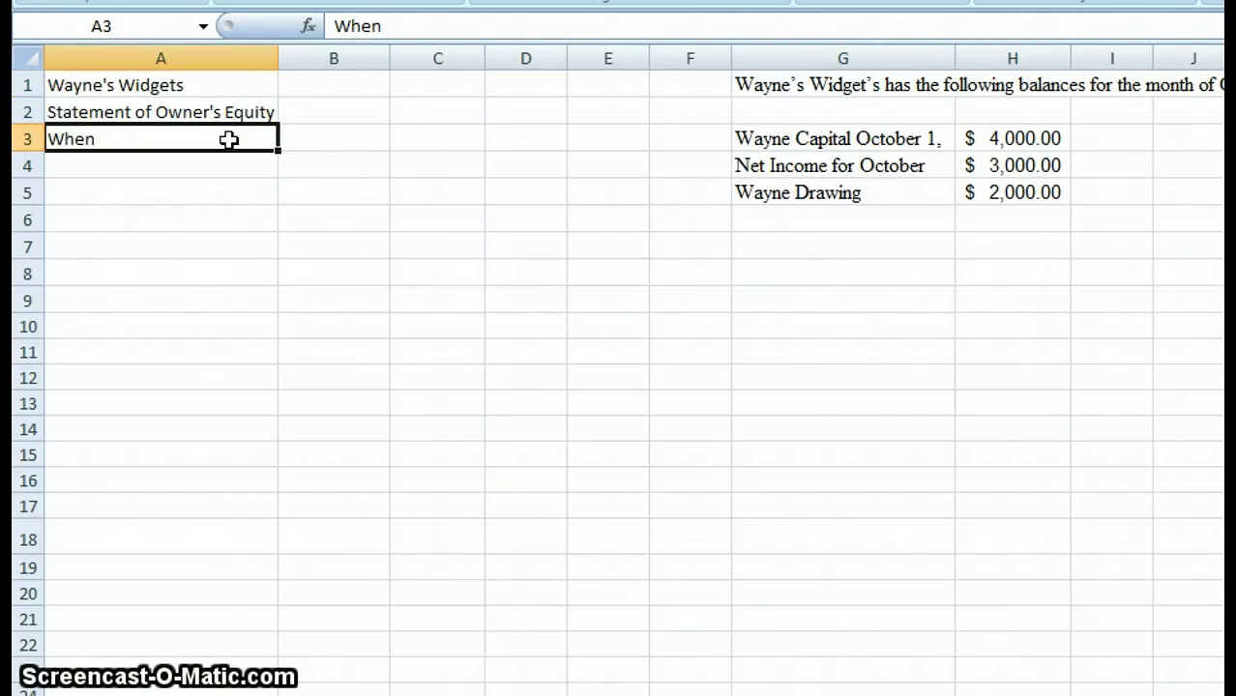
pyautogui.write('For th')
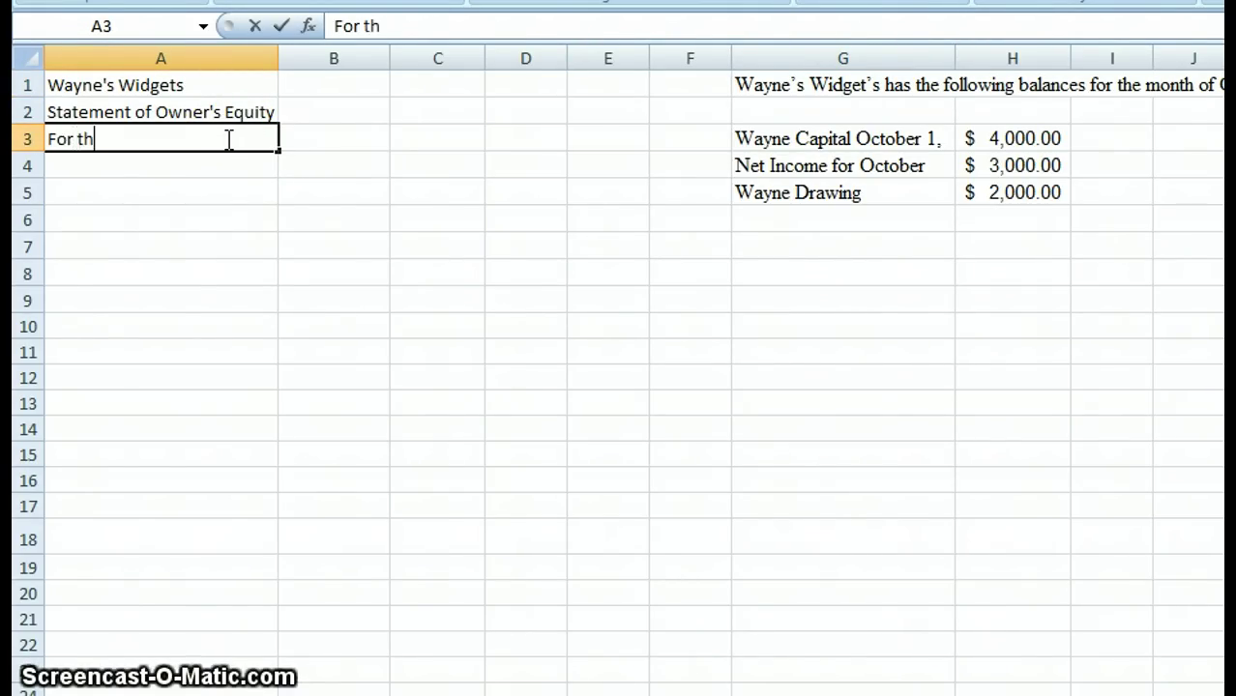
pyautogui.write('e Month')
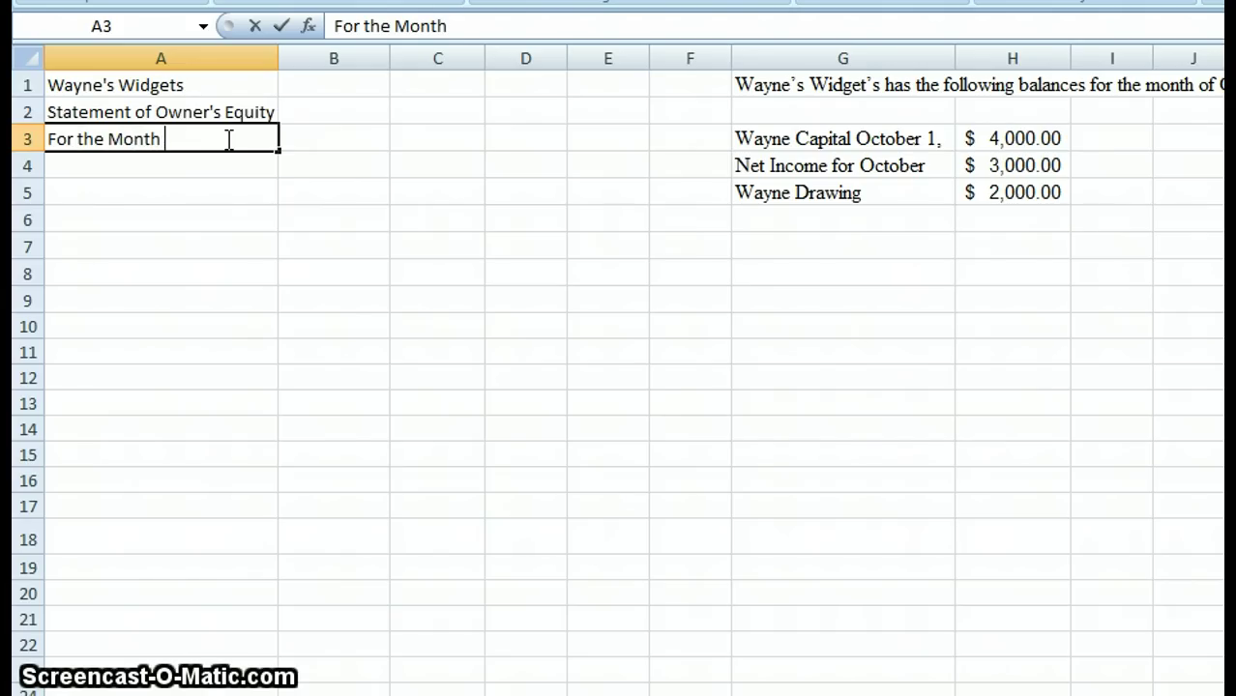
pyautogui.write(' Edn')
pyautogui.press('BackSpace')
pyautogui.press('BackSpace')
pyautogui.write('nde')
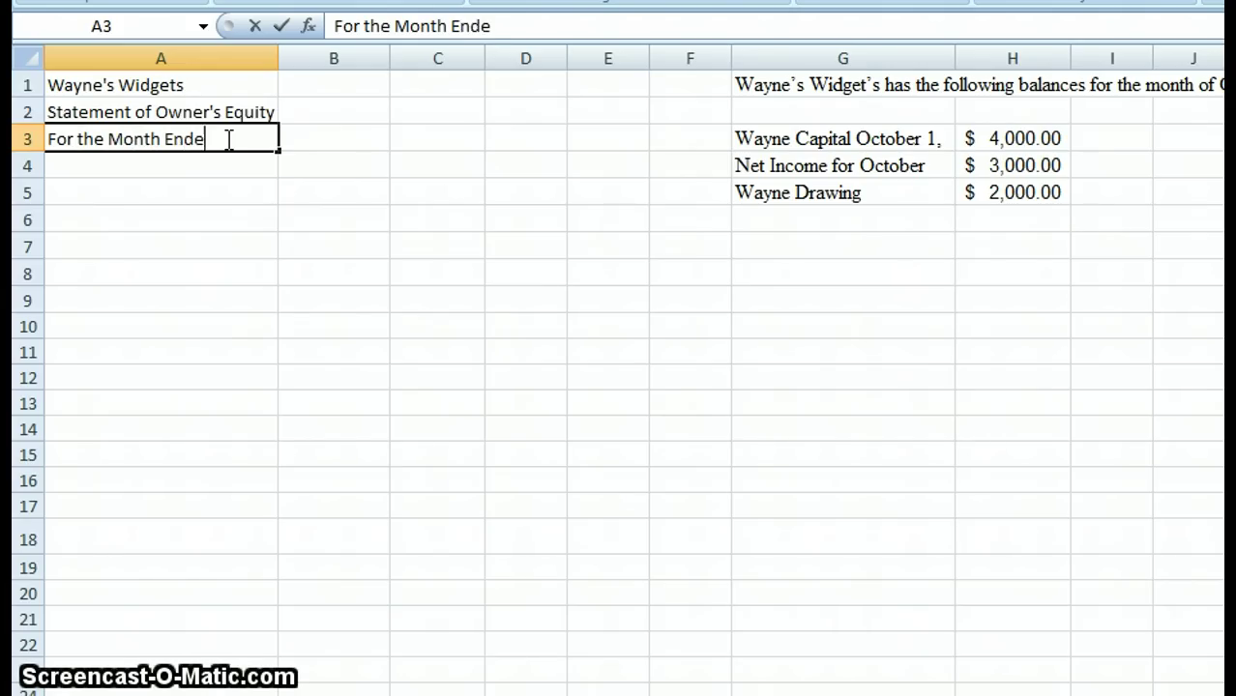
pyautogui.write('d October ')
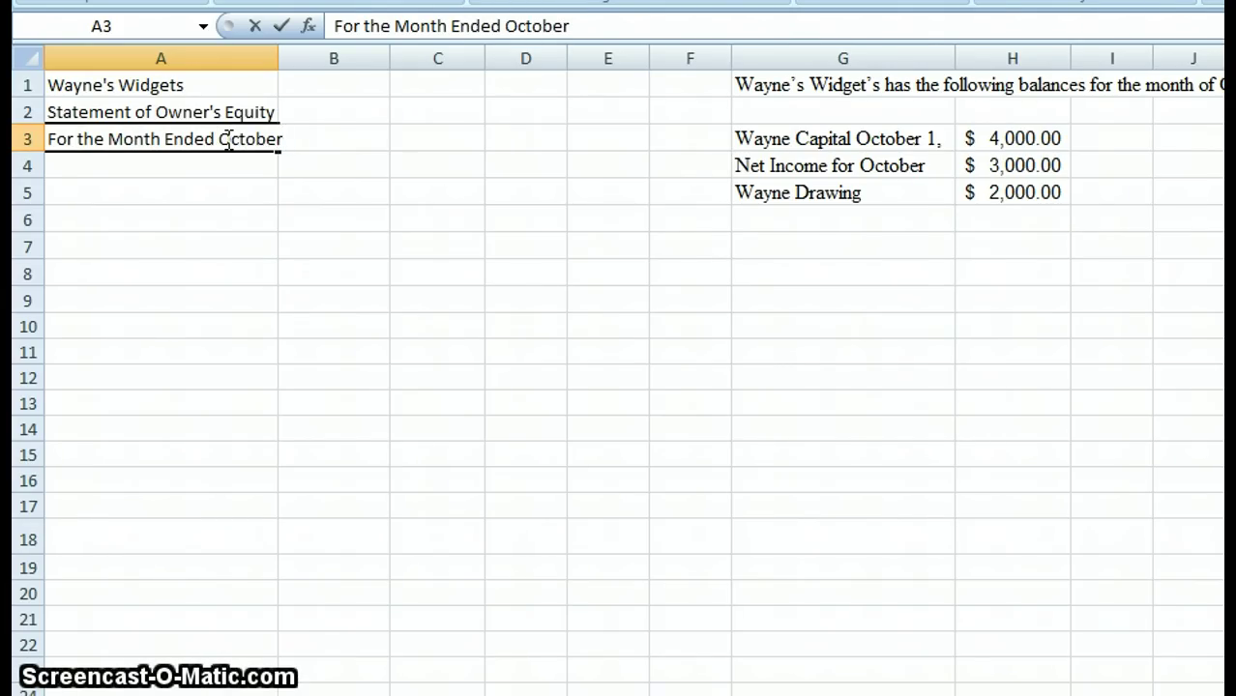
pyautogui.write('31, 20')
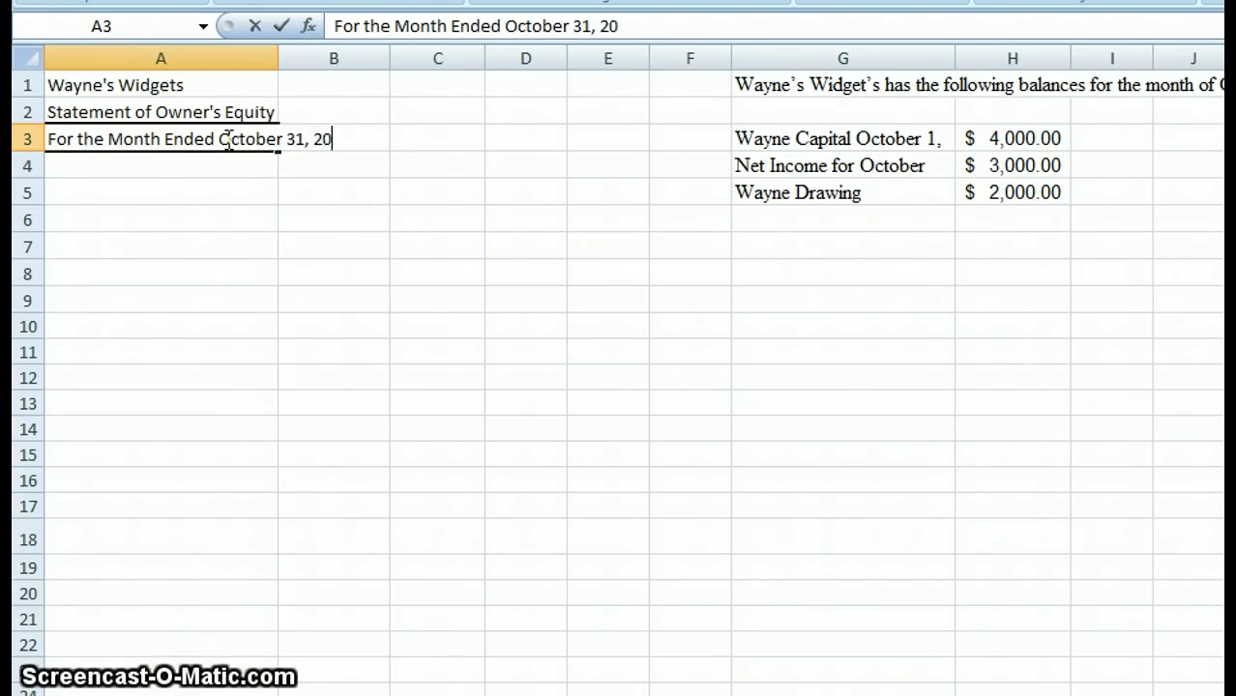
pyautogui.write('12')
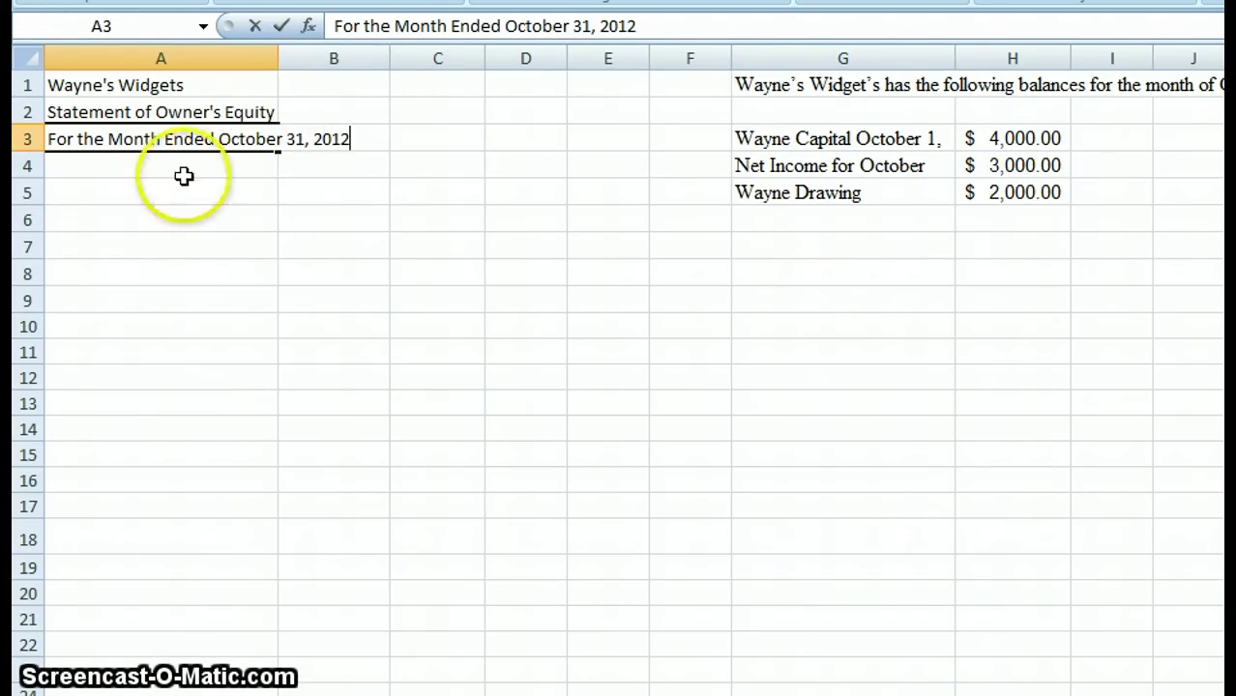
pyautogui.press('Return')
pyautogui.press('Return')
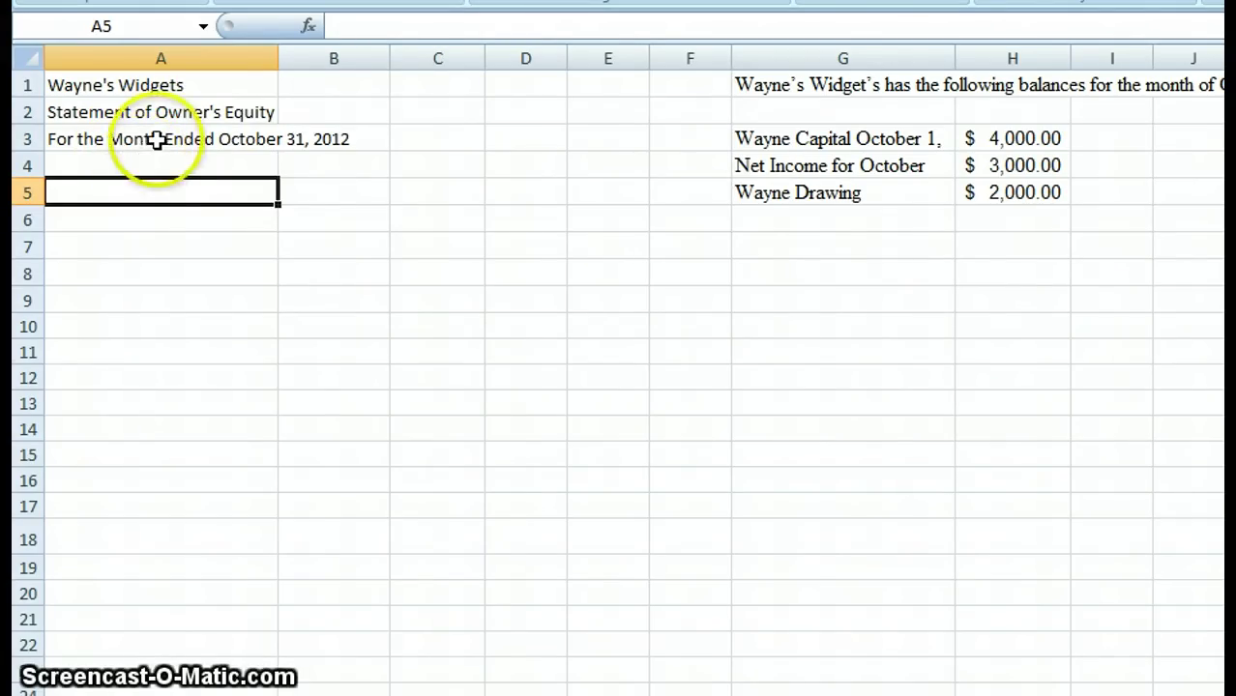
pyautogui.click(157, 139)
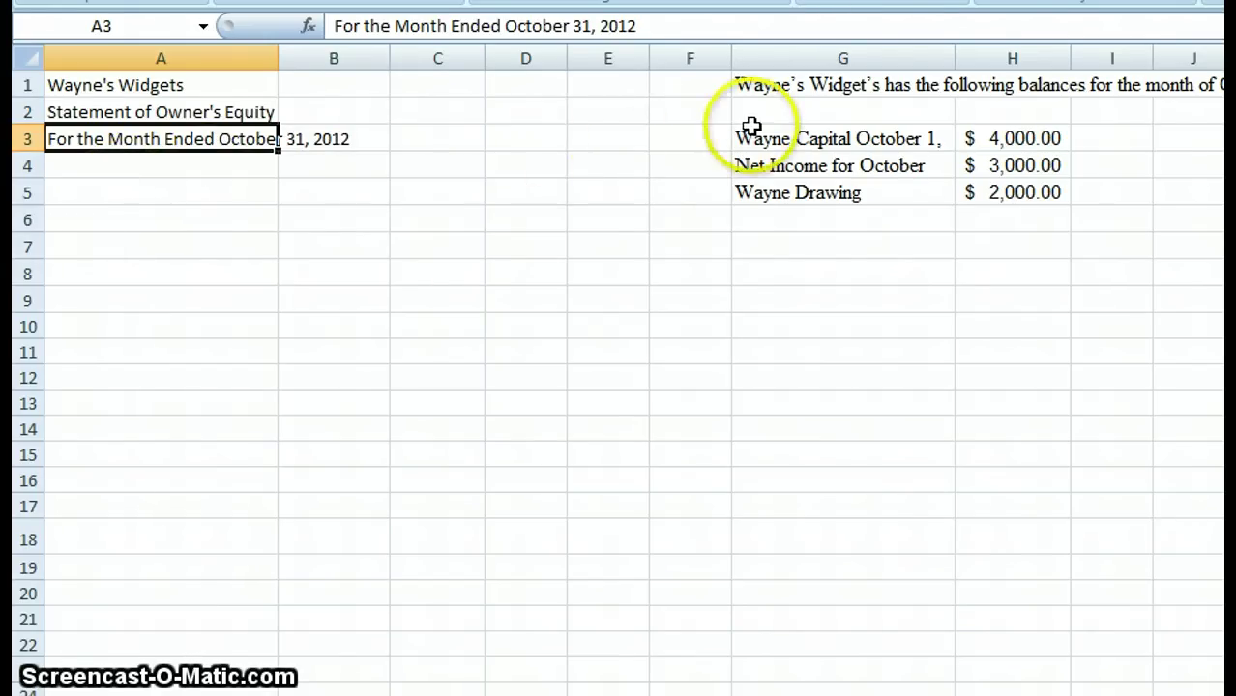
# Review the given capital, net income and drawing balances in G3:H5, particularly the October 1 capital entry
pyautogui.moveTo(752, 135); pyautogui.dragTo(1070, 199)
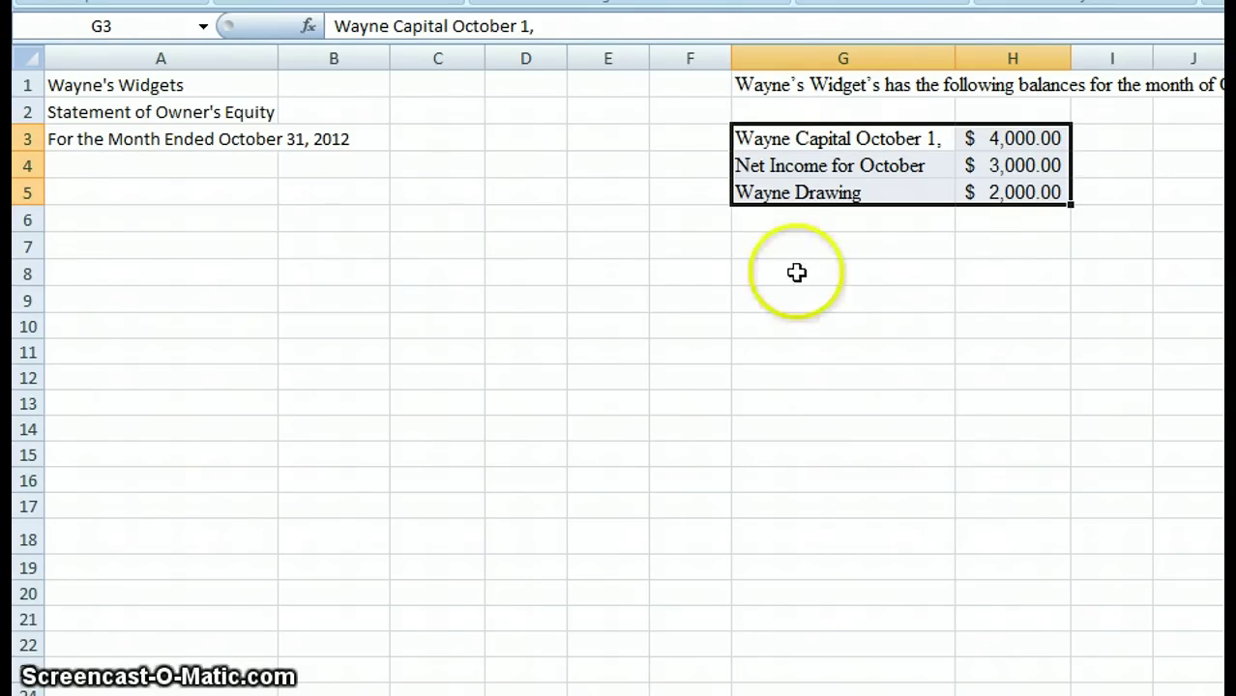
pyautogui.click(87, 165)
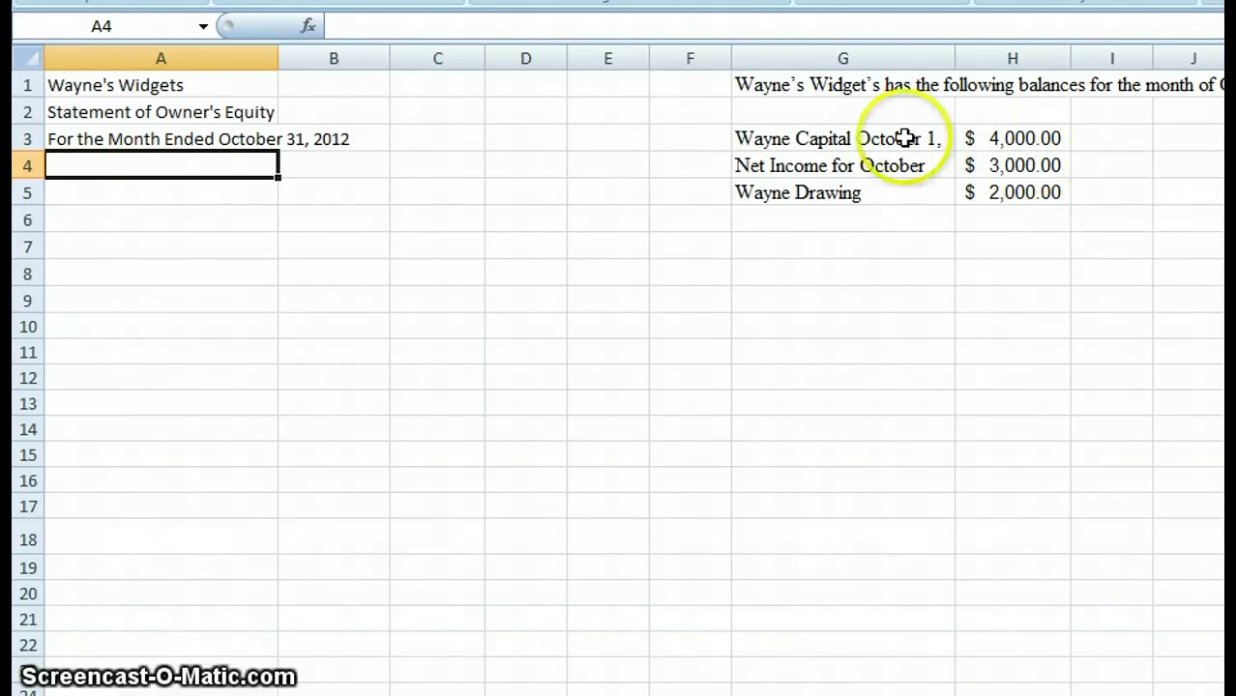
pyautogui.click(774, 138)
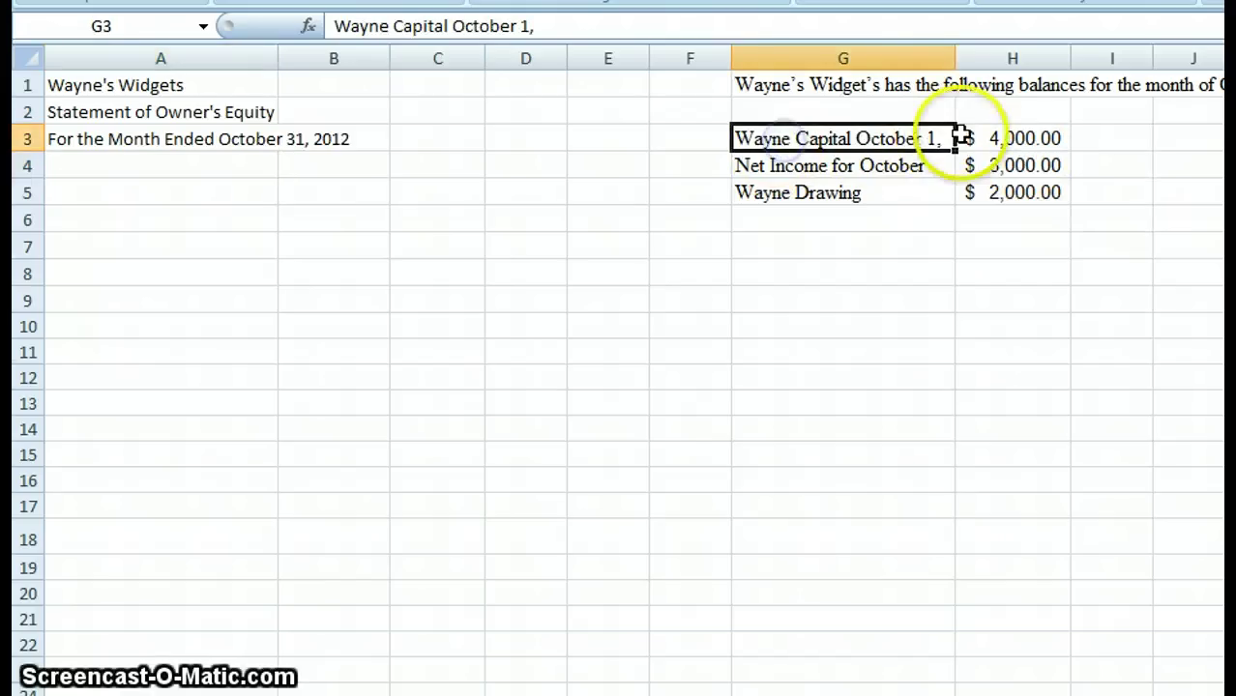
pyautogui.click(992, 138)
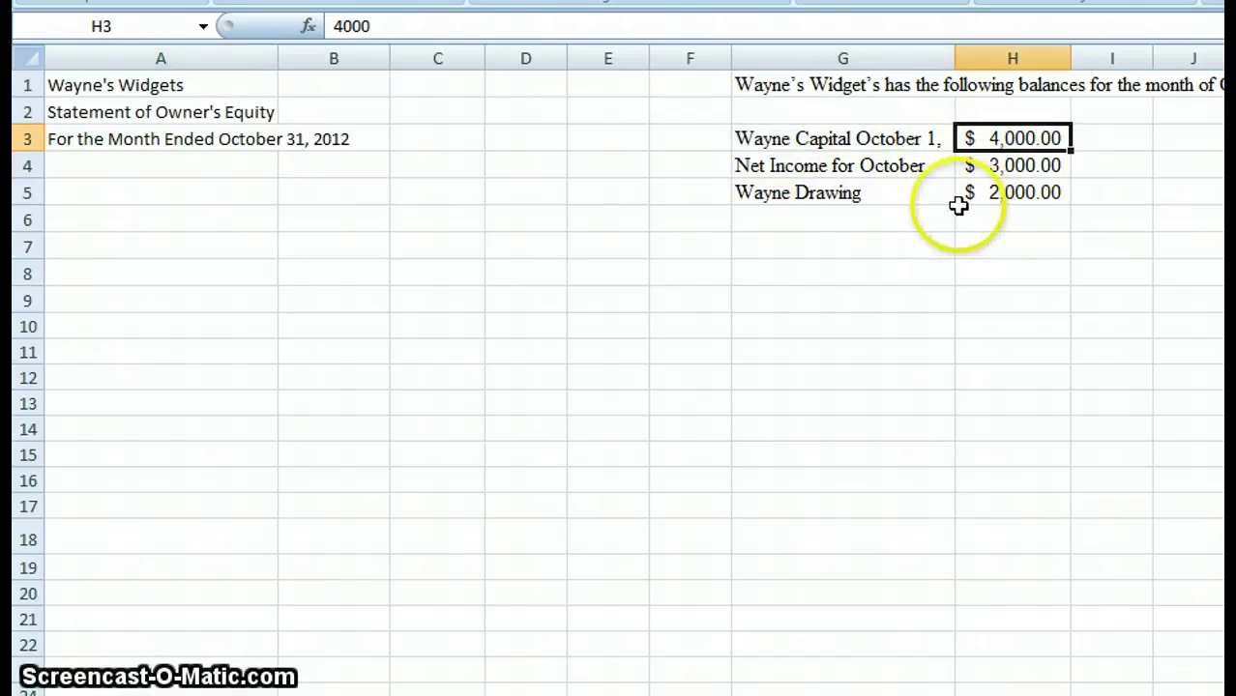
pyautogui.click(926, 138)
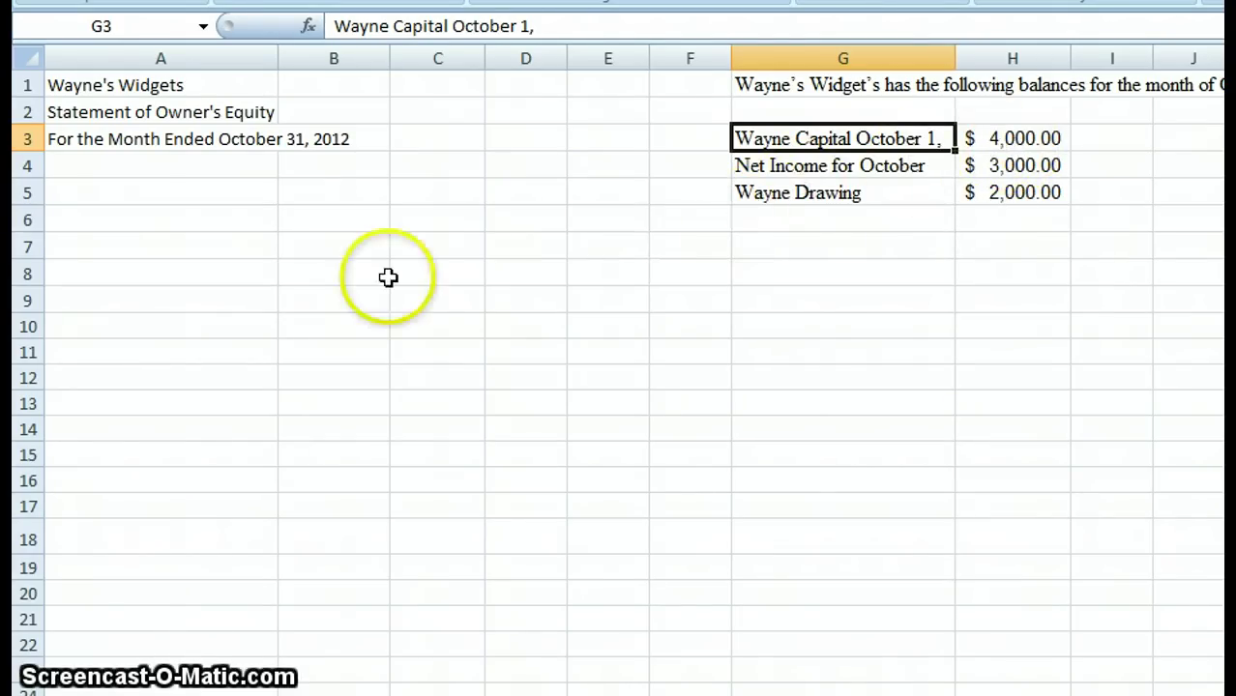
# Label cell A5 as Beginning Balance Wayne Capital October 1, 2012
pyautogui.click(113, 192)
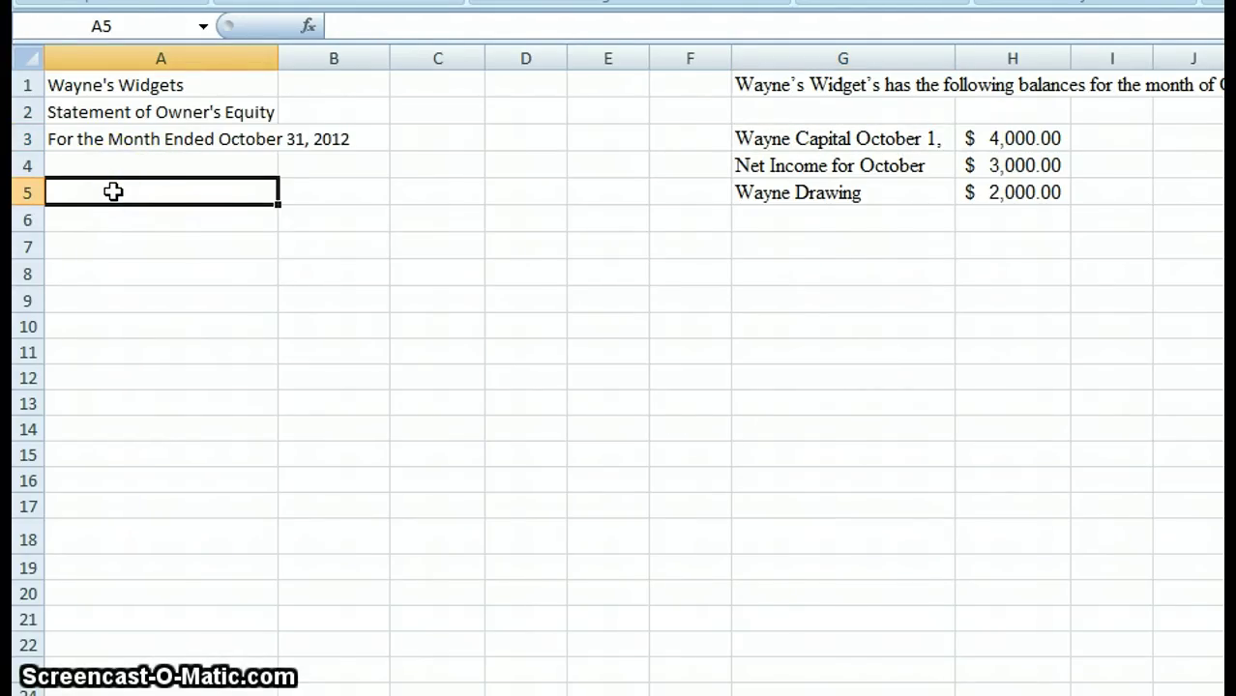
pyautogui.write('Beginning B')
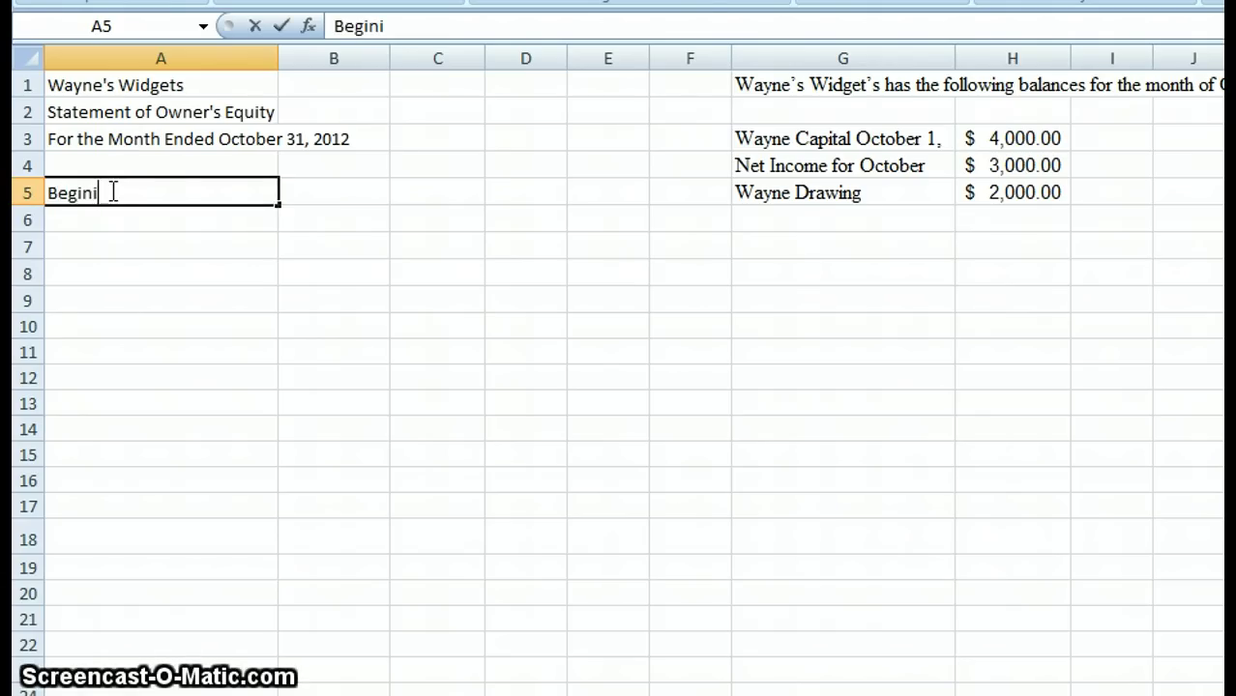
pyautogui.write('alanc')
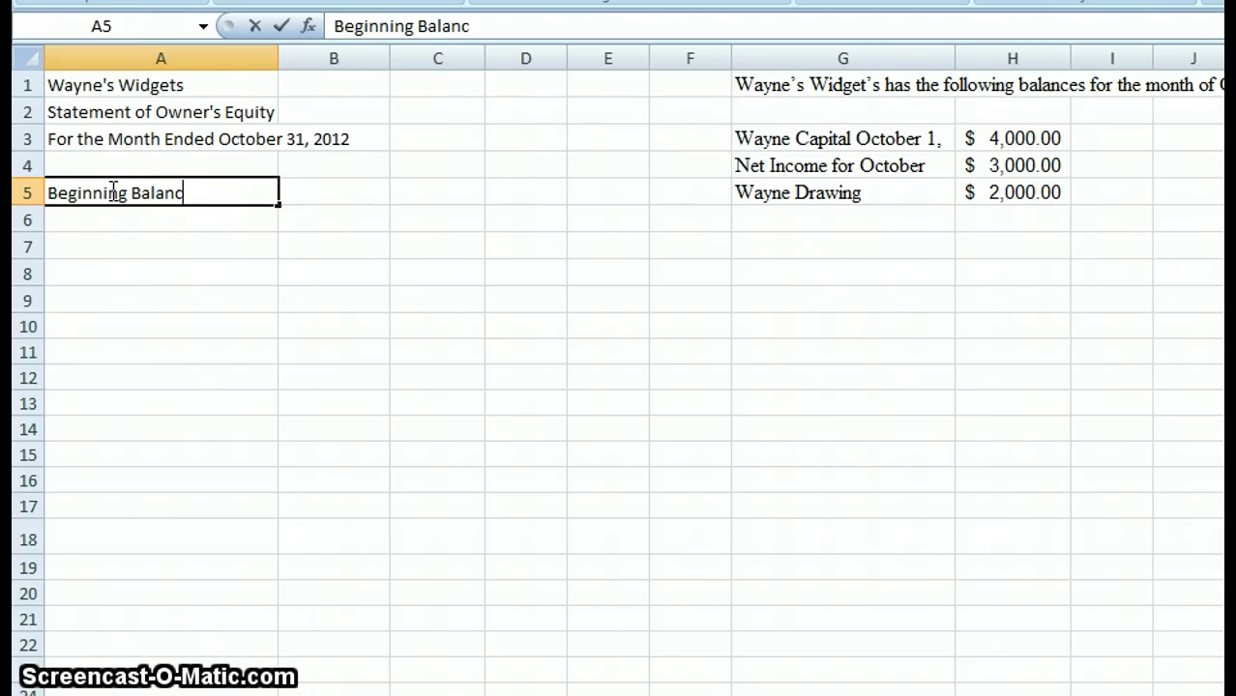
pyautogui.write('e Wayne ')
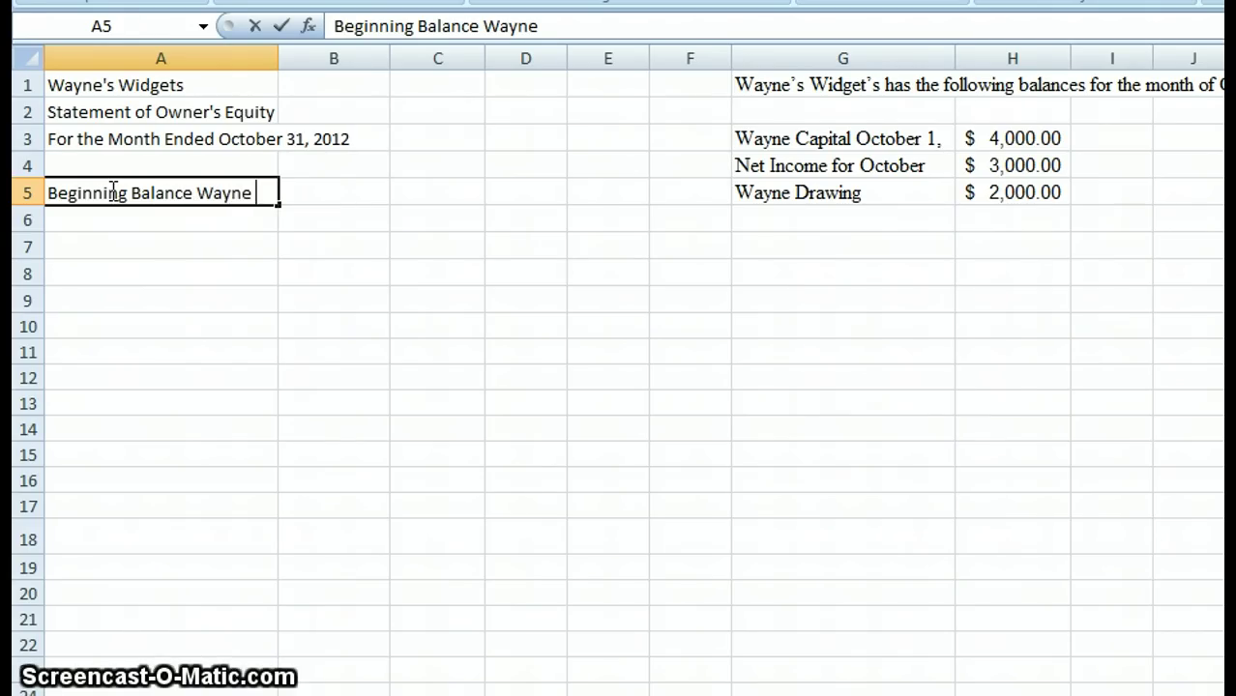
pyautogui.write('Capital October')
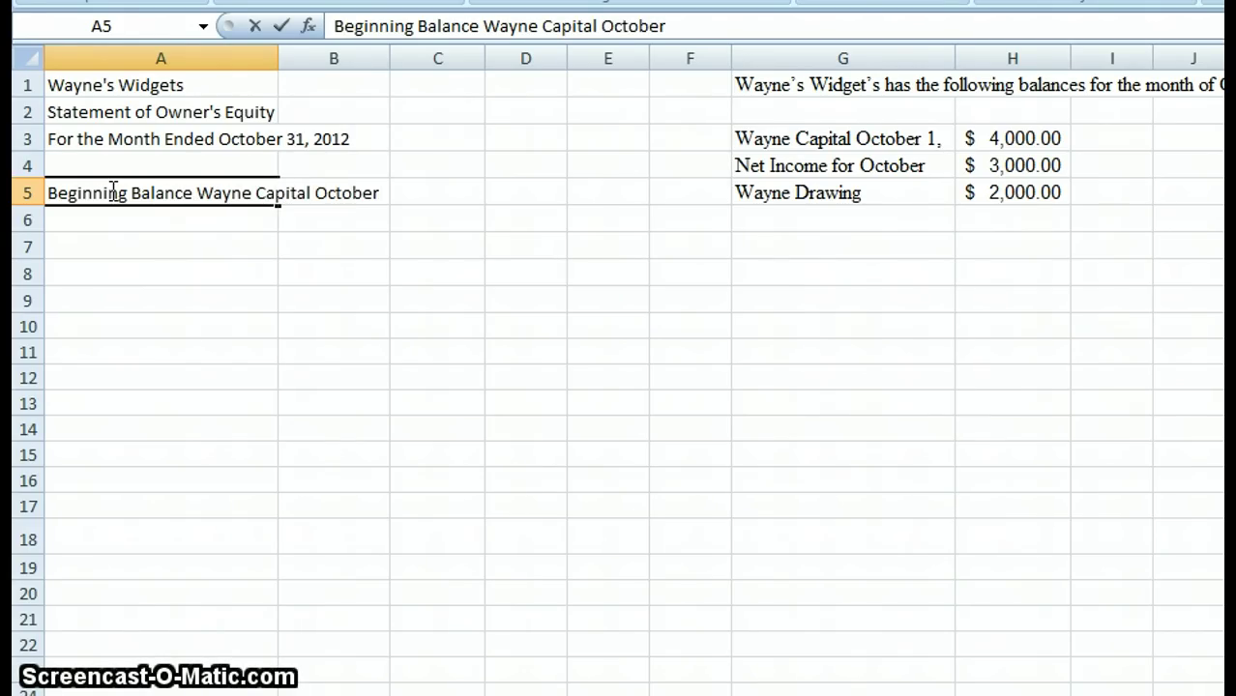
pyautogui.write(' 1,')
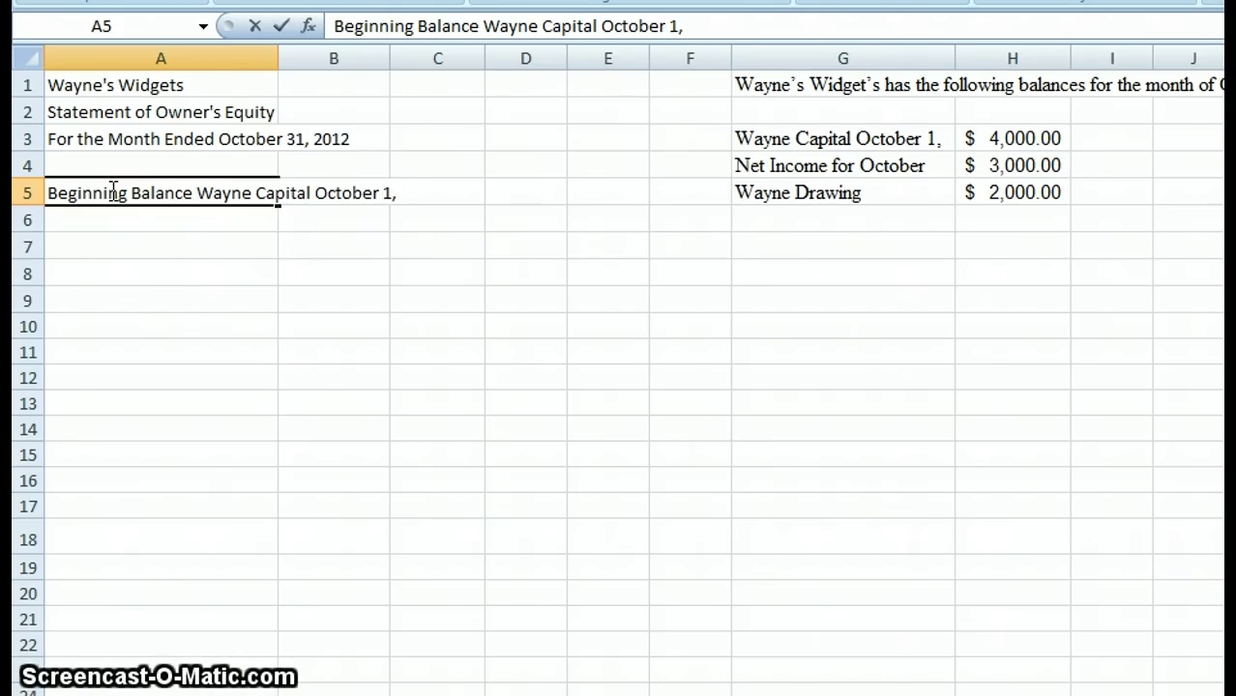
pyautogui.write(' 2012')
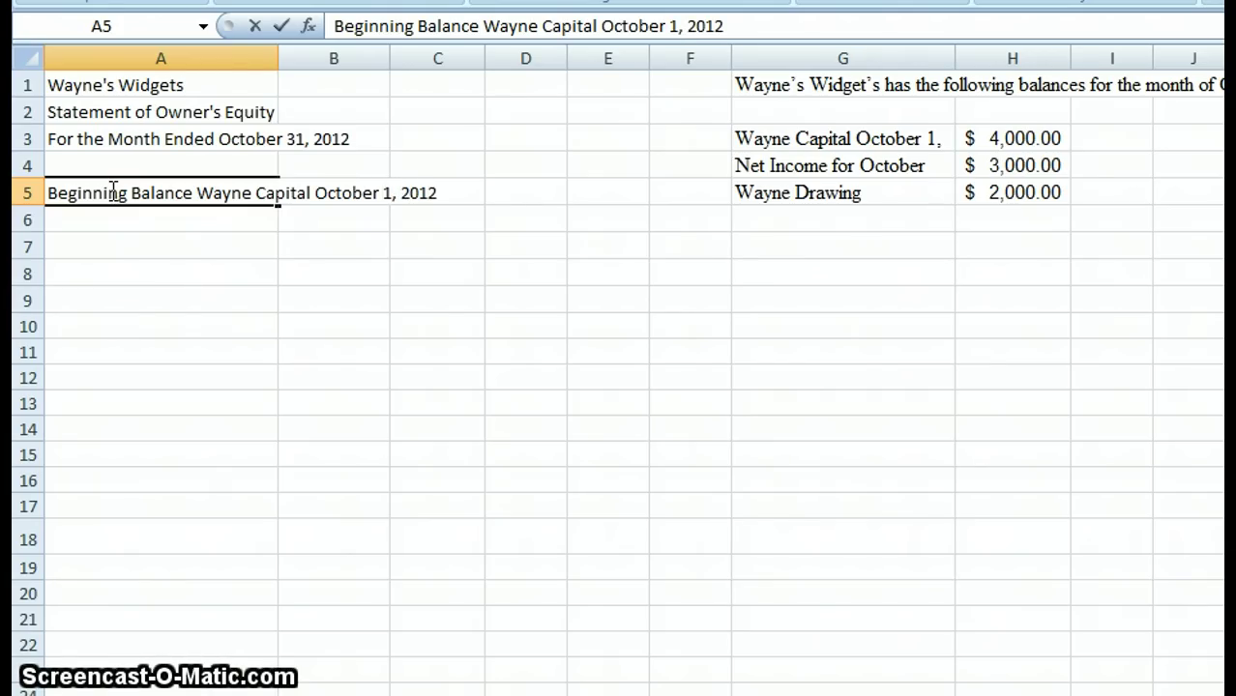
# Widen column A for the long labels and enter the beginning capital amount of 4,000 in cell C5
pyautogui.click(163, 326)
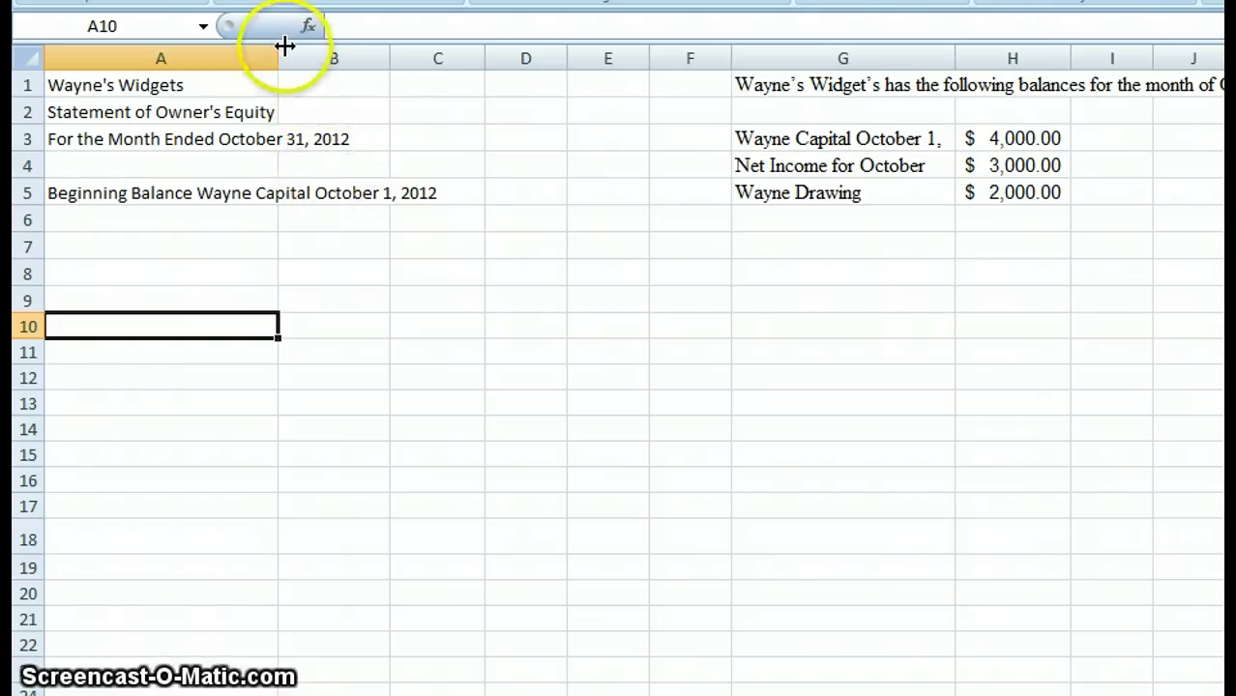
pyautogui.moveTo(279, 48); pyautogui.dragTo(358, 50)
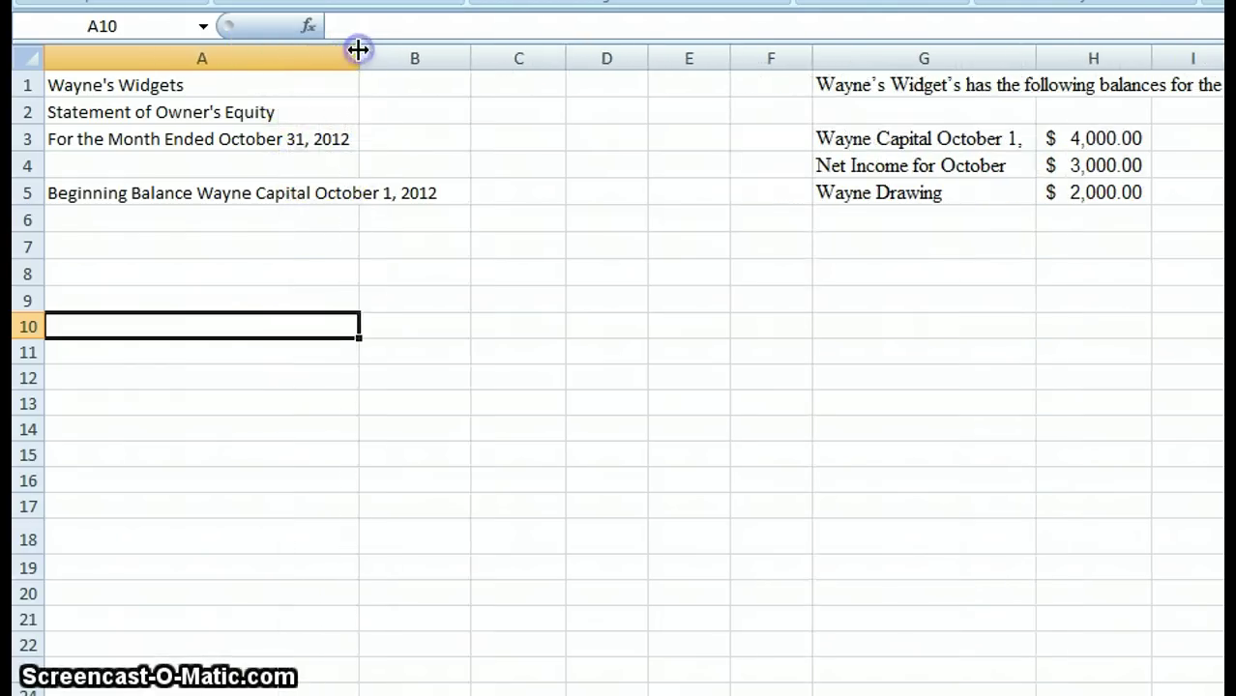
pyautogui.click(535, 197)
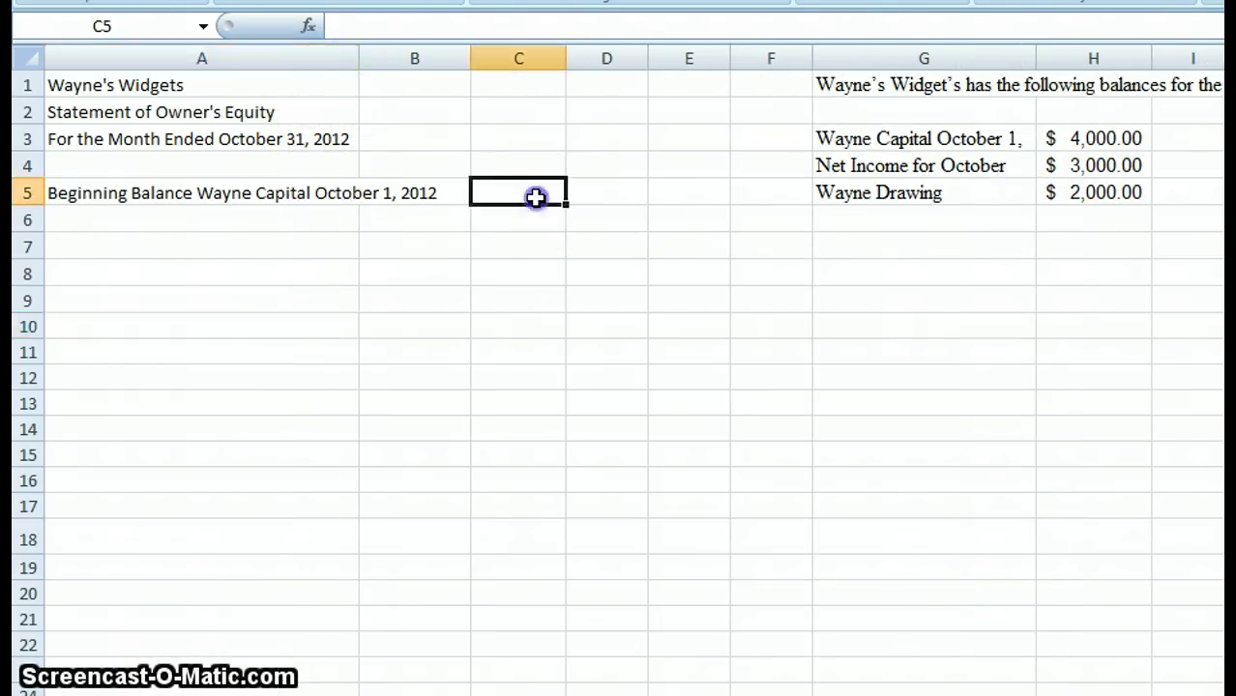
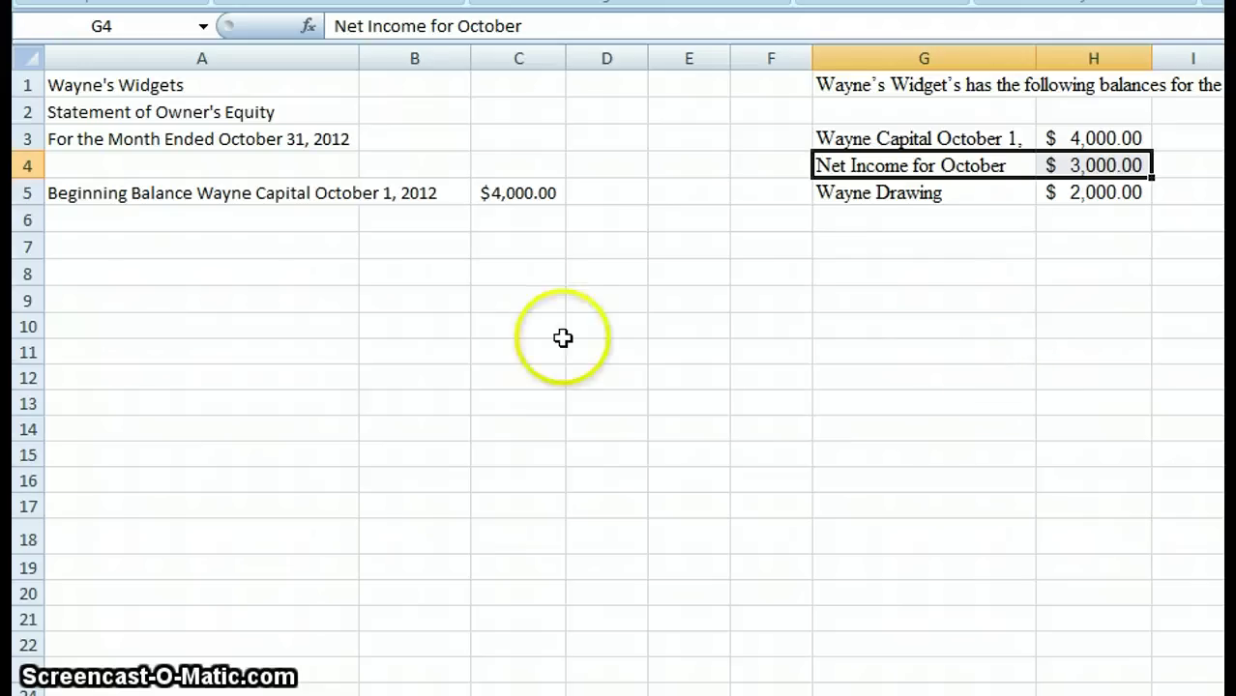
# Label cell A6 as Net Income for the Month Ended October
pyautogui.click(286, 221)
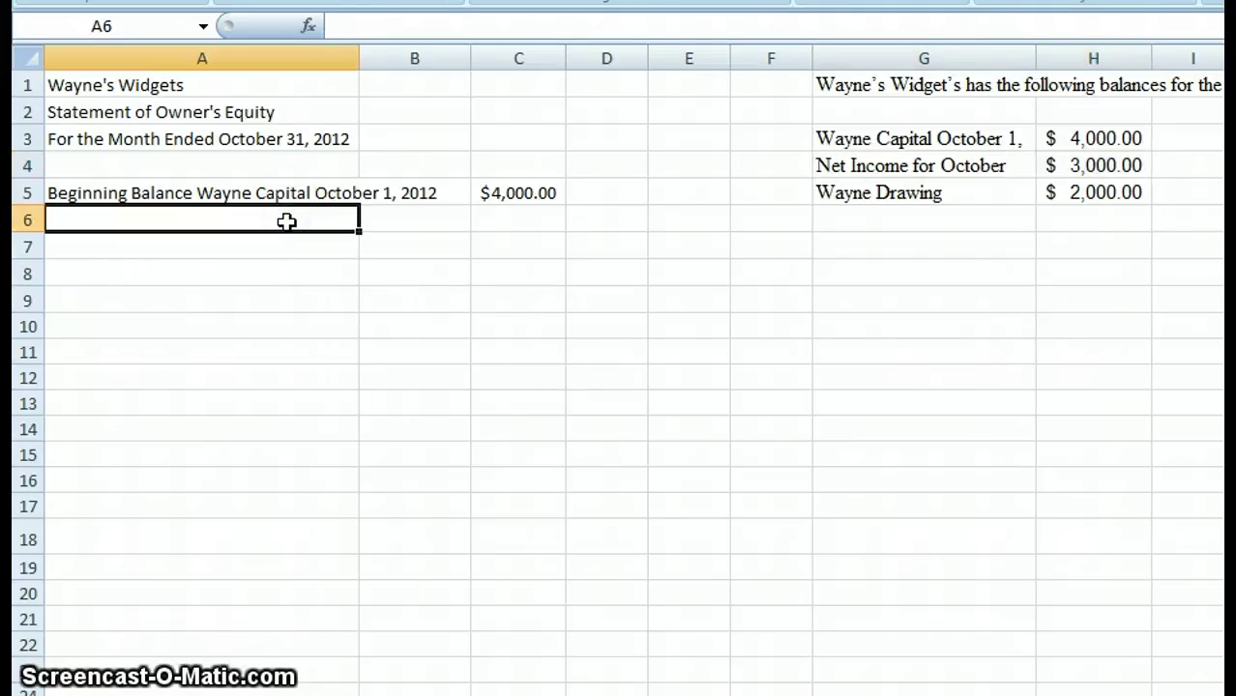
pyautogui.write('Ne')
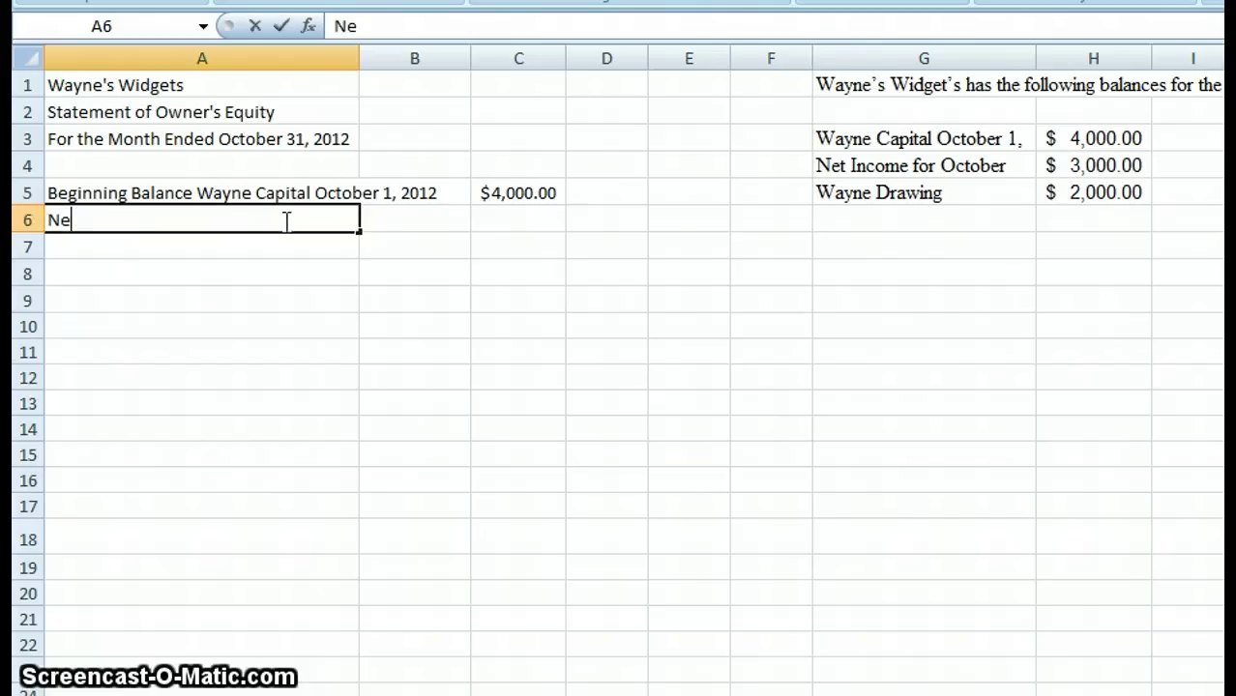
pyautogui.write('t Income ')
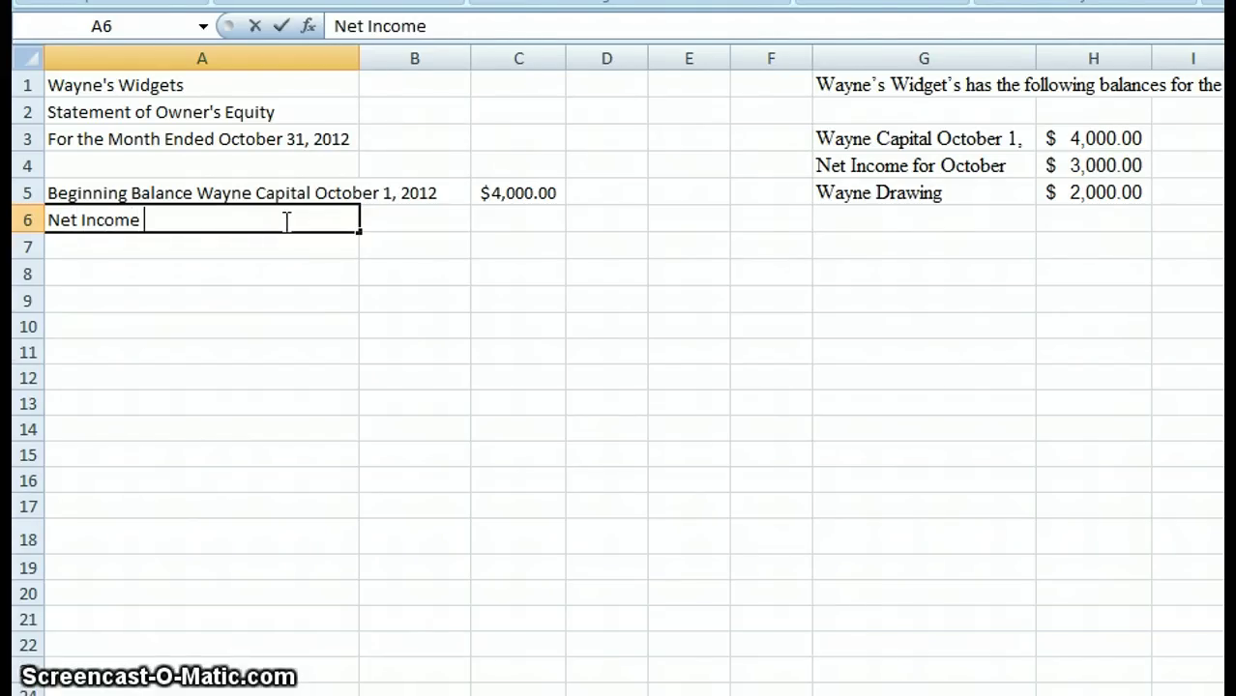
pyautogui.write('for the Mont')
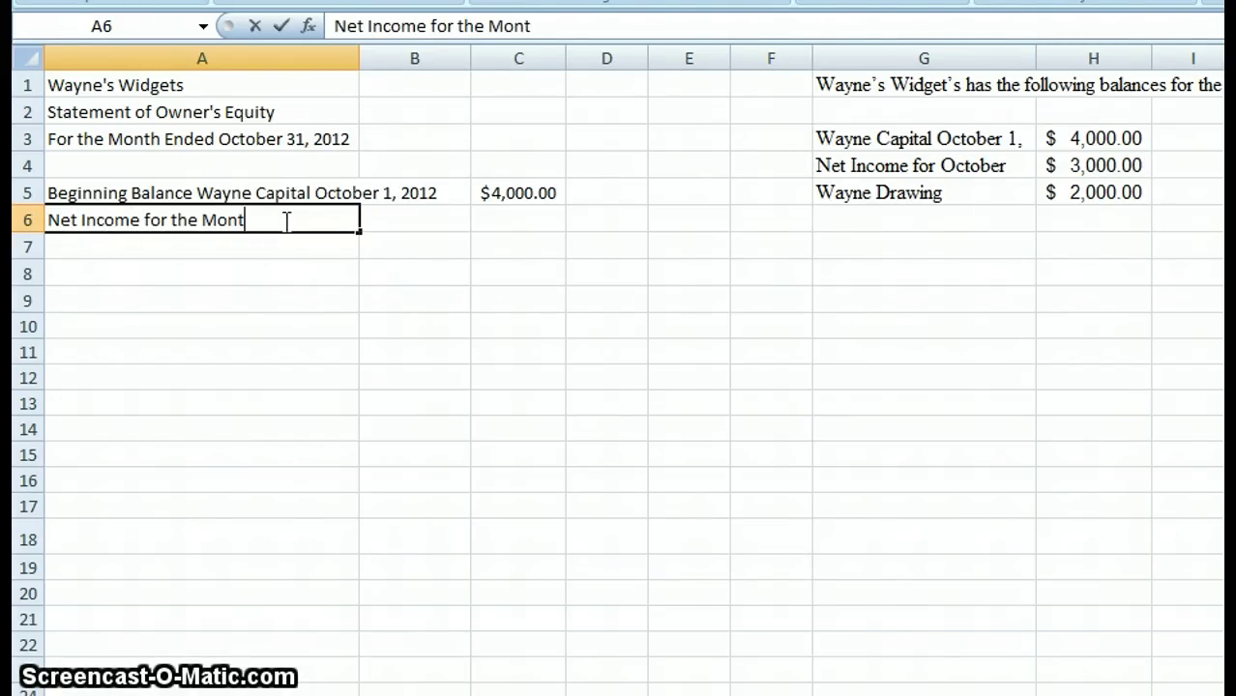
pyautogui.write('h Ended Octg')
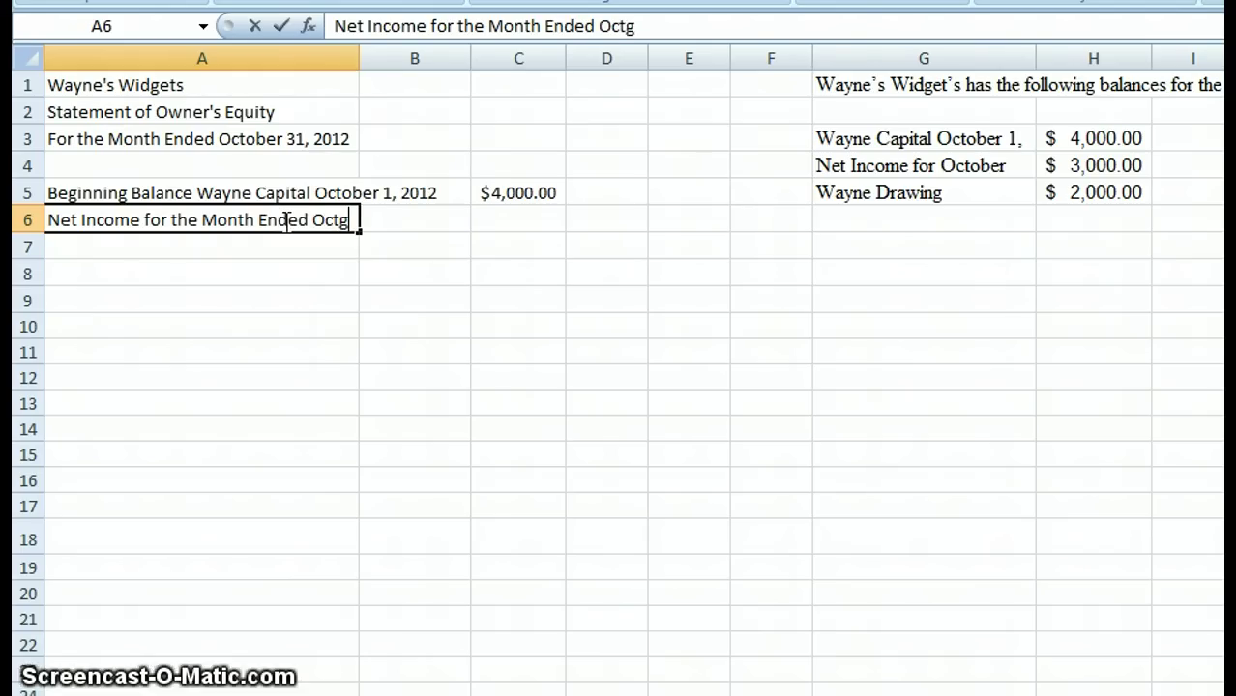
pyautogui.press('BackSpace')
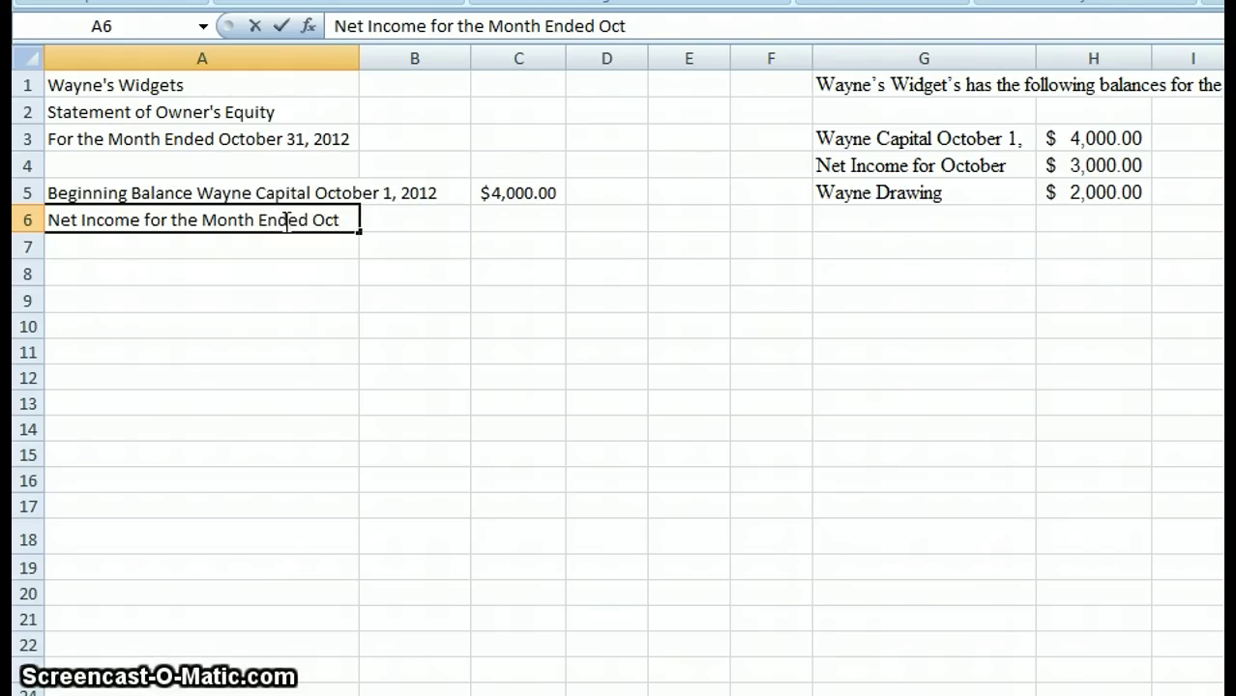
pyautogui.write('ober')
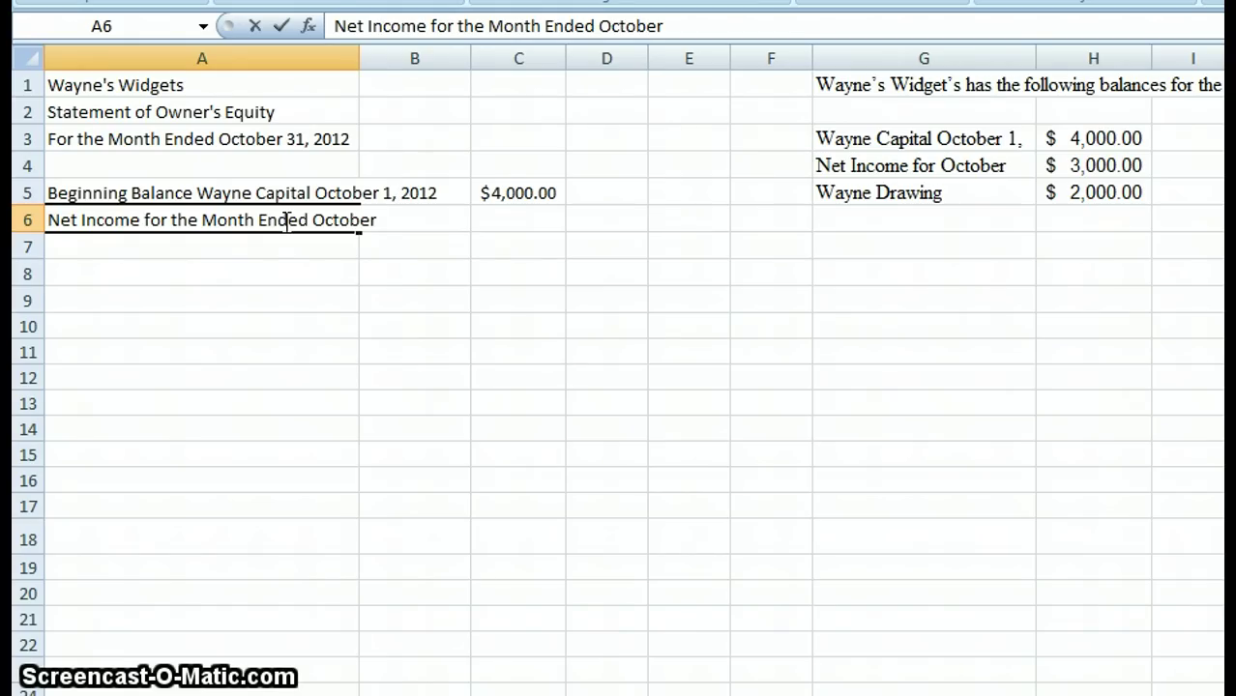
# Enter the October net income amount of 3000 in cell C6
pyautogui.press('Tab')
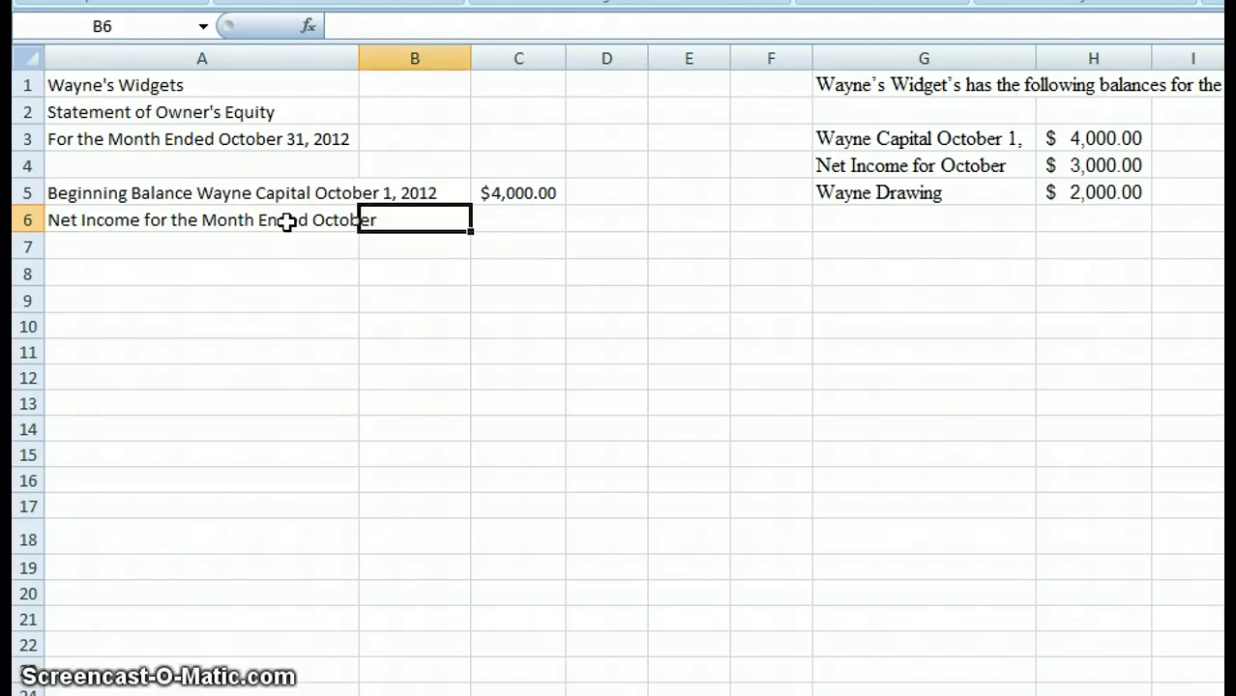
pyautogui.press('Tab')
pyautogui.write('3')
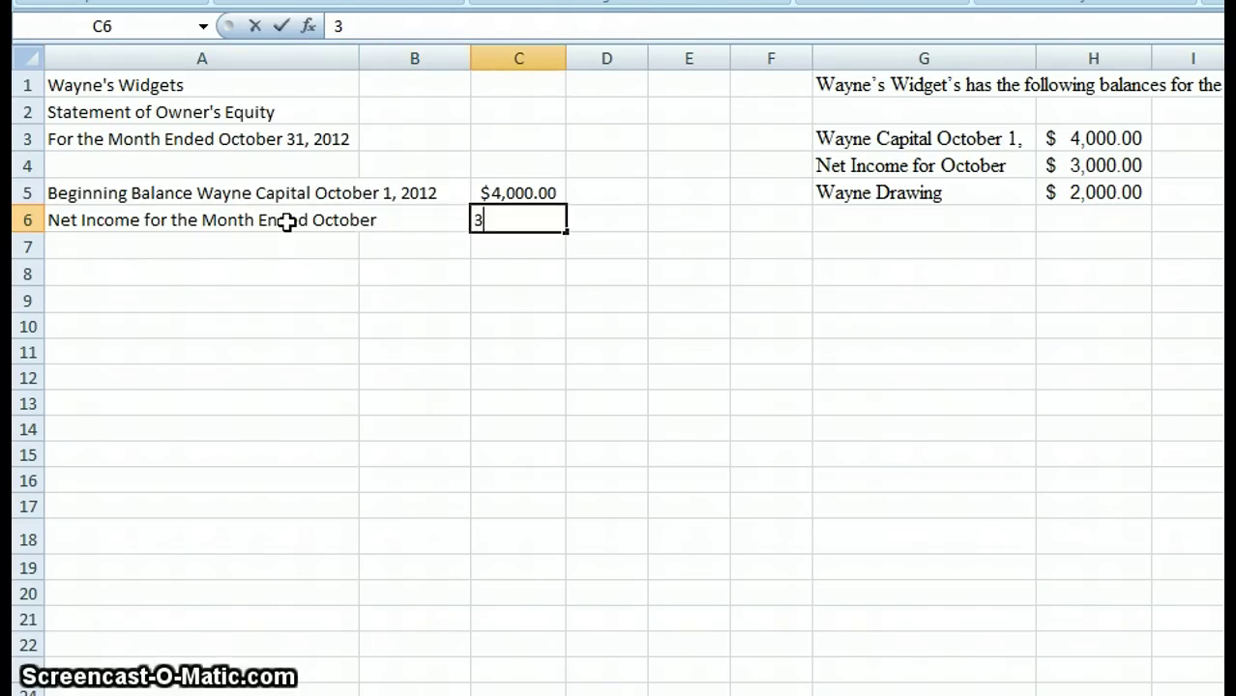
pyautogui.write(',00')
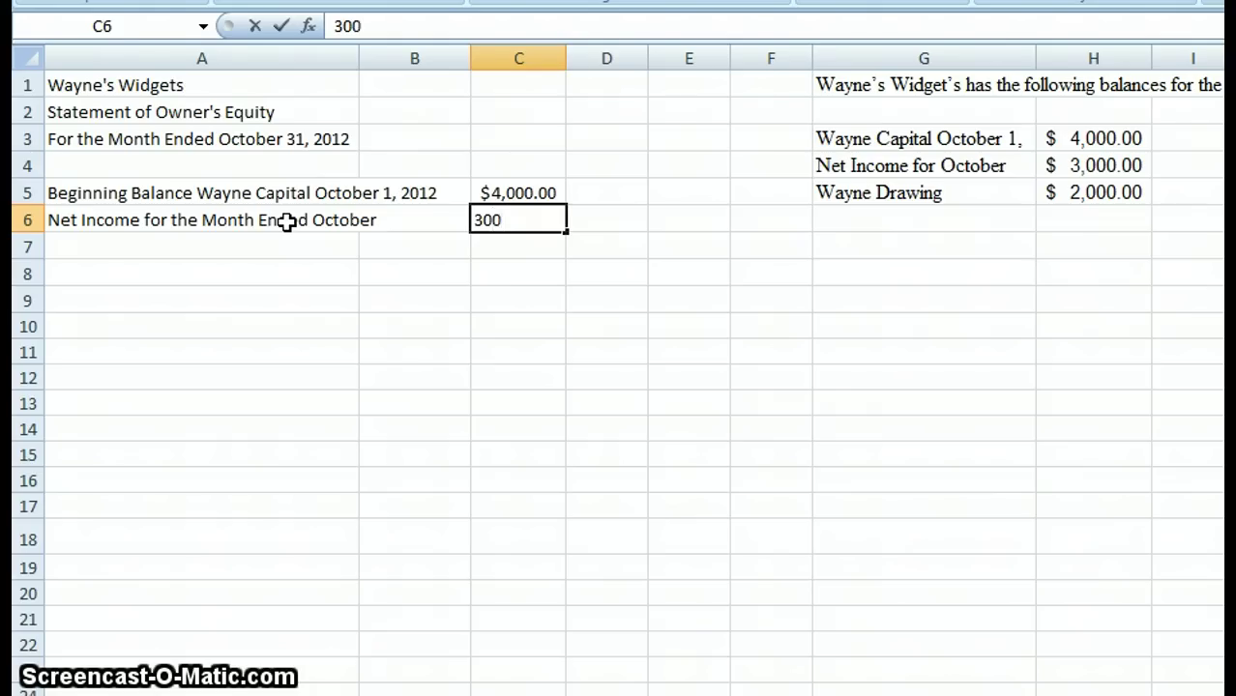
pyautogui.write('0')
pyautogui.press('Return')
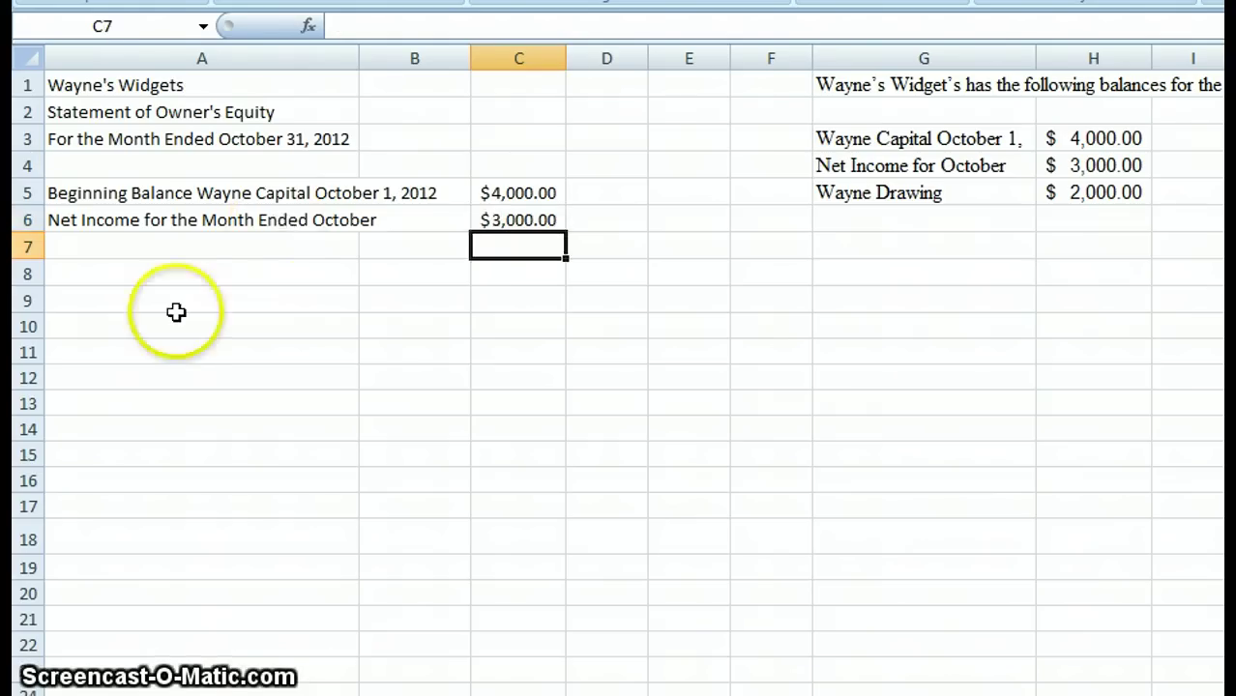
# Start the accounting equation in row 9 with Assets = in B9 and Liabiities + in C9
pyautogui.click(223, 244)
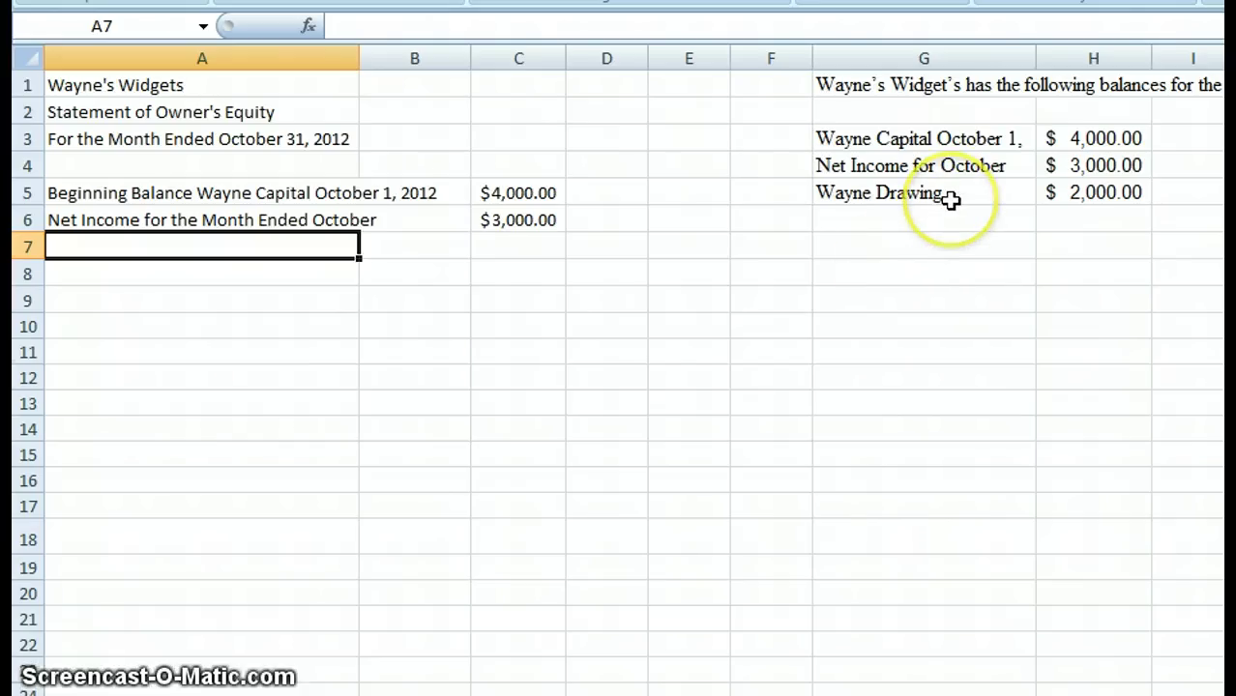
pyautogui.click(896, 262)
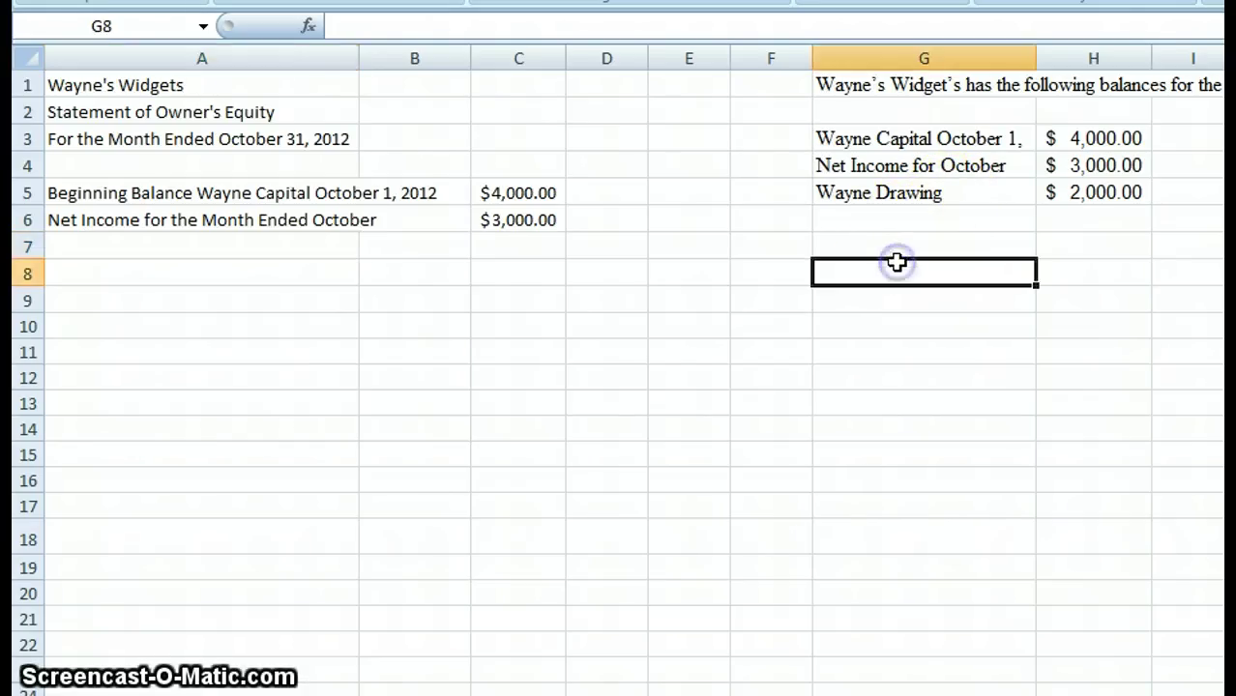
pyautogui.click(445, 303)
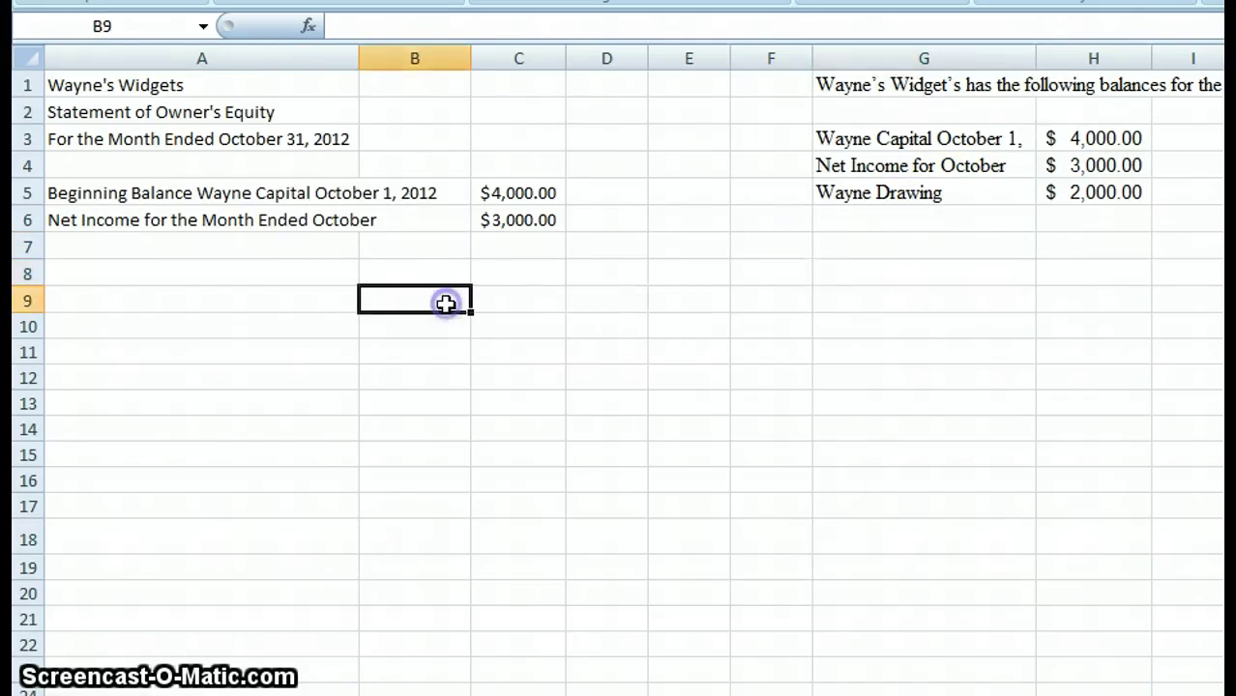
pyautogui.write('Assets')
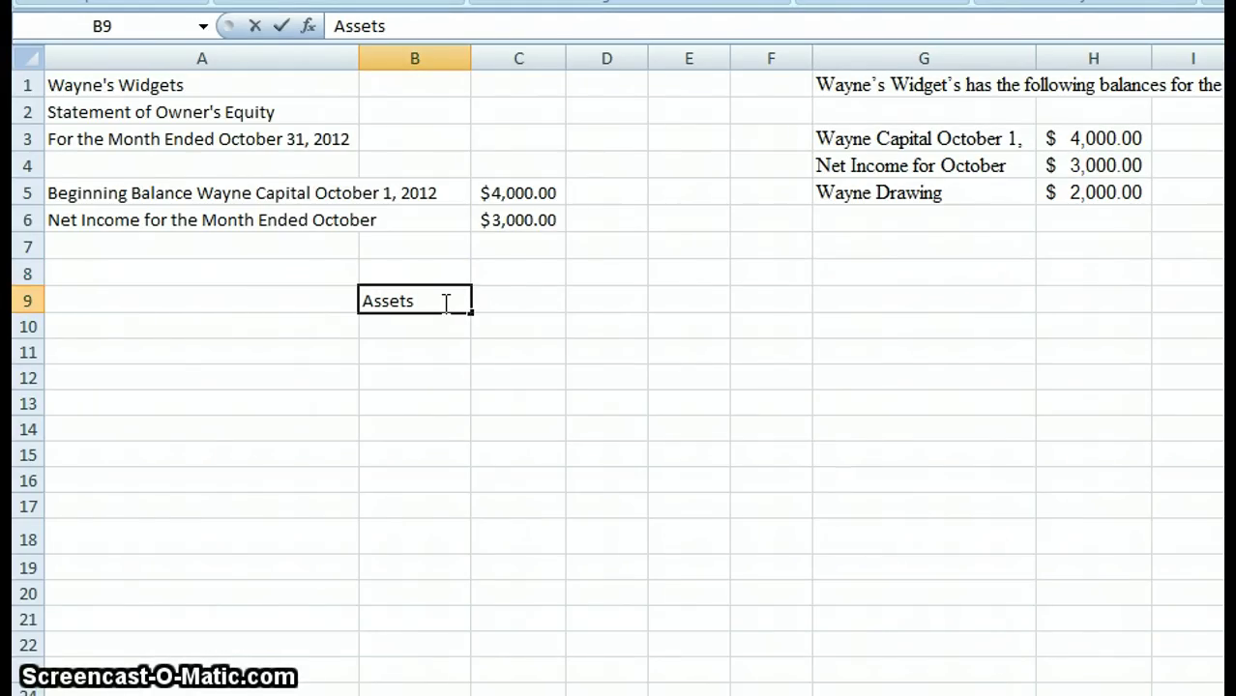
pyautogui.write(' =')
pyautogui.press('Tab')
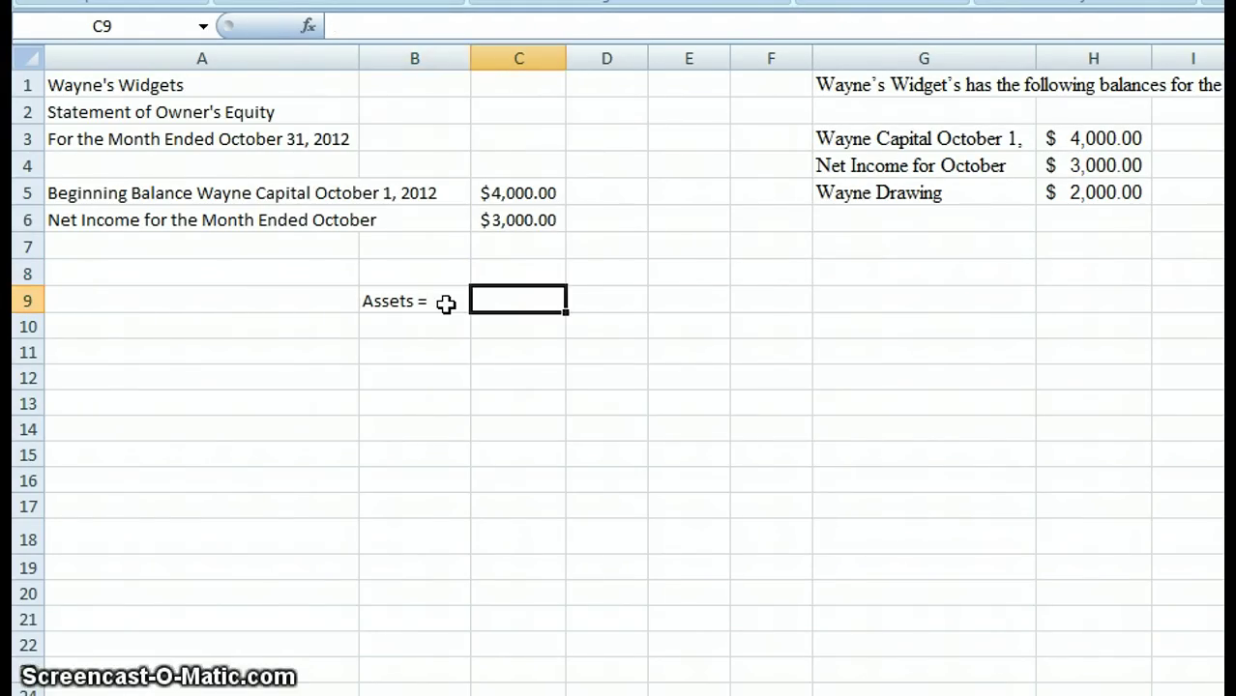
pyautogui.write('Liabiities')
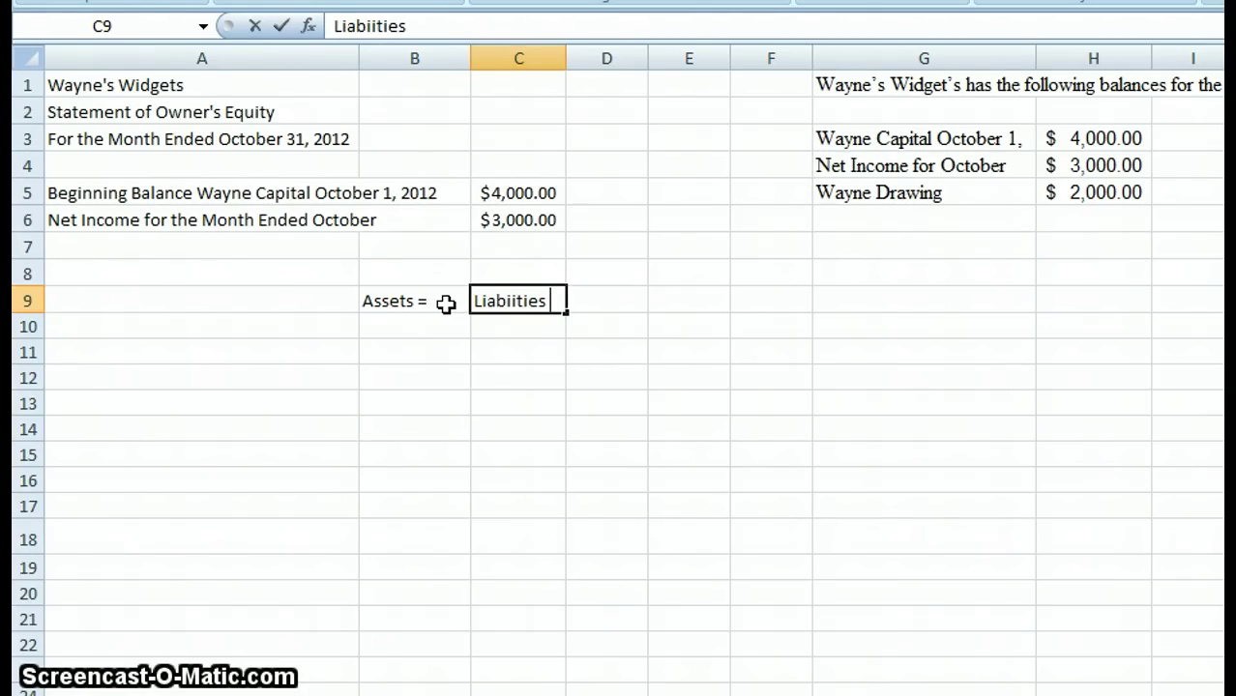
pyautogui.write(' +')
pyautogui.press('Tab')
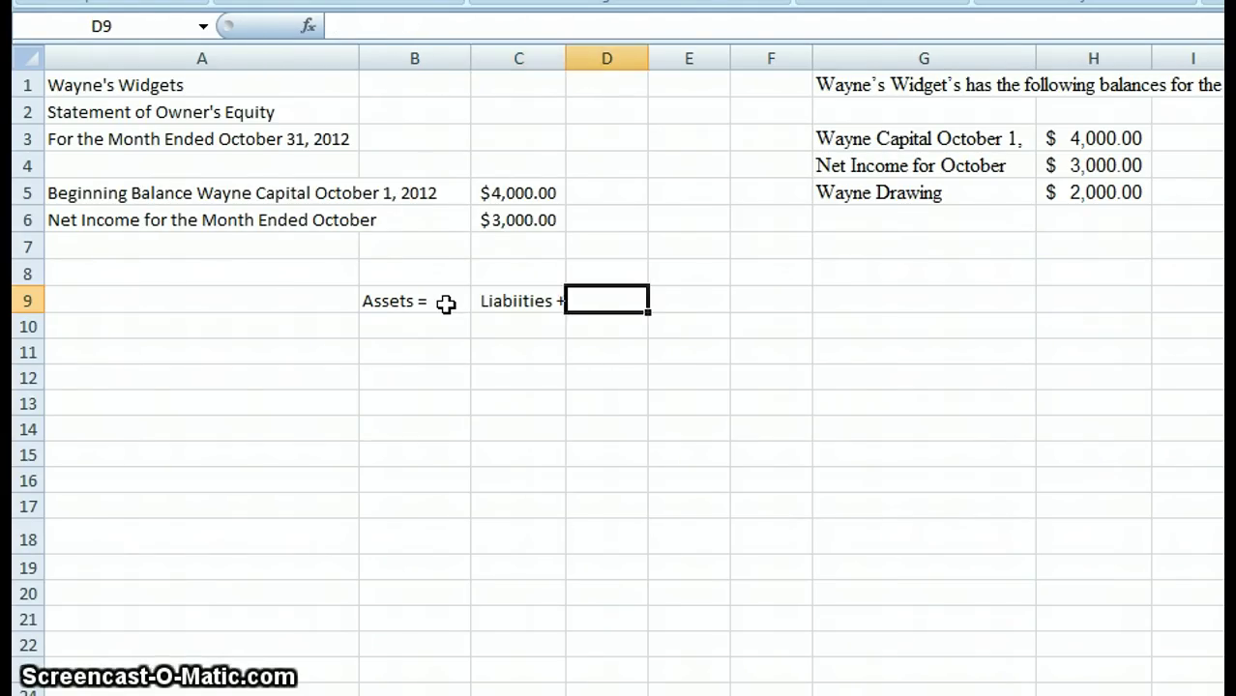
# Complete the accounting equation in row 9 by entering Owner's Equity + Revenue -Expenses in cell D9
pyautogui.write("Owner's E")
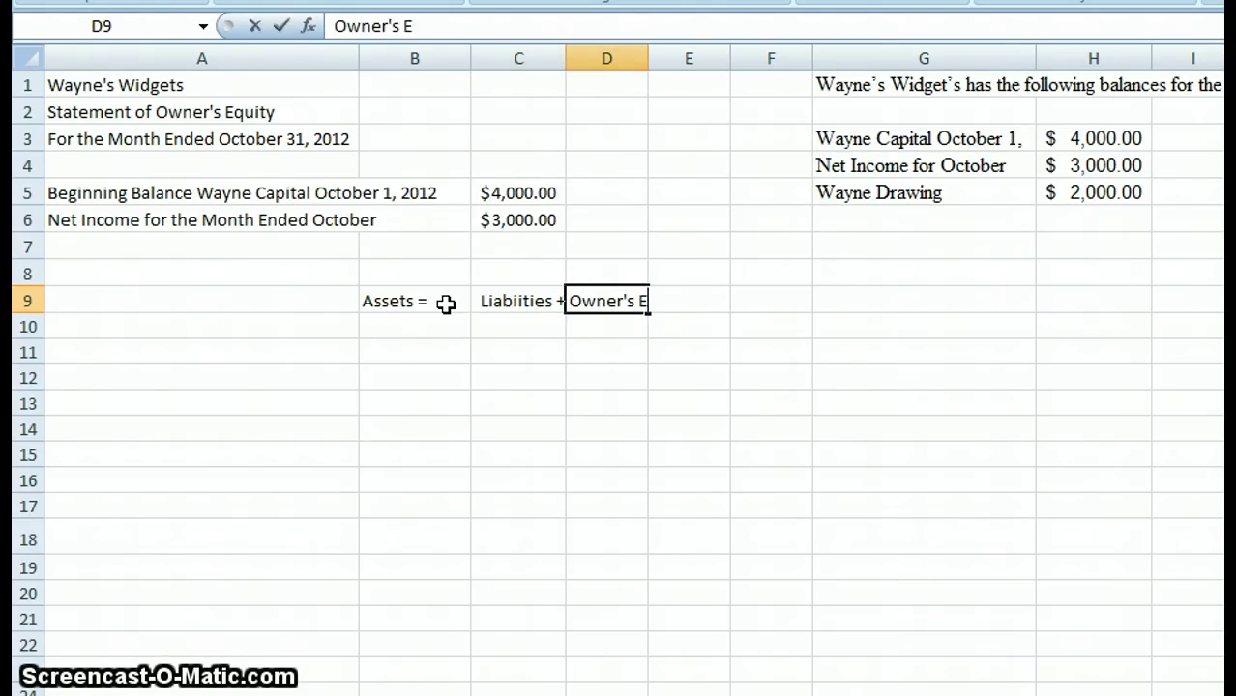
pyautogui.write('quity')
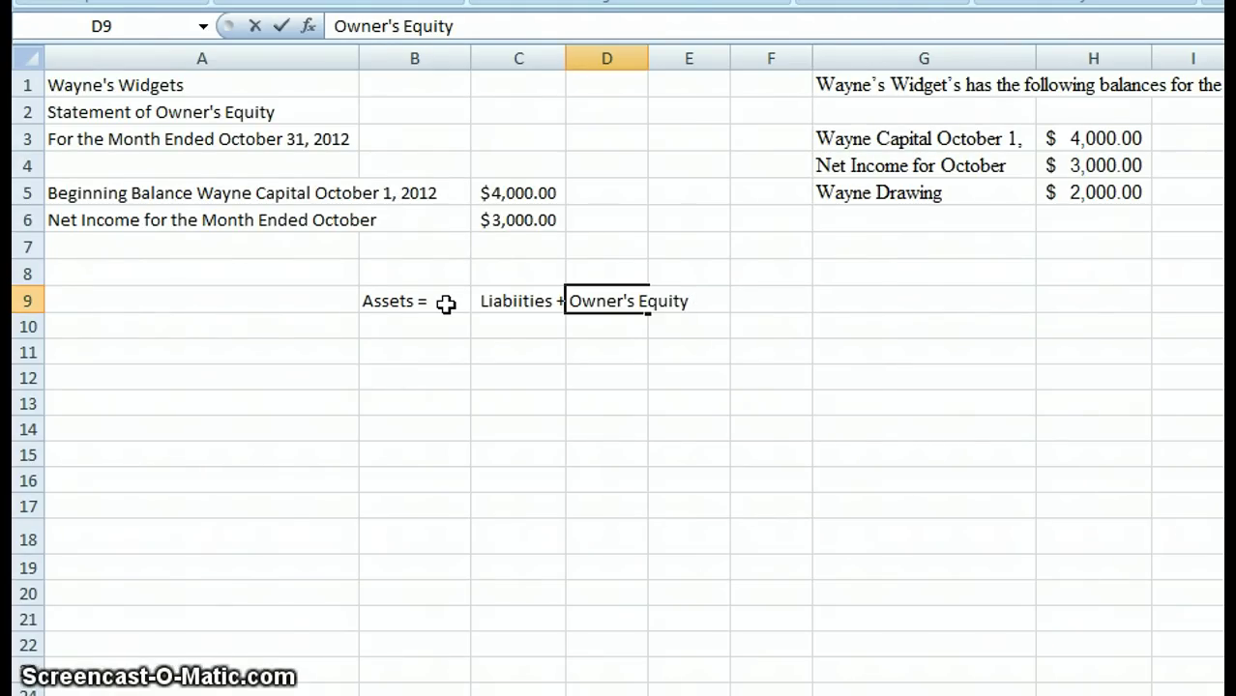
pyautogui.write(' + ')
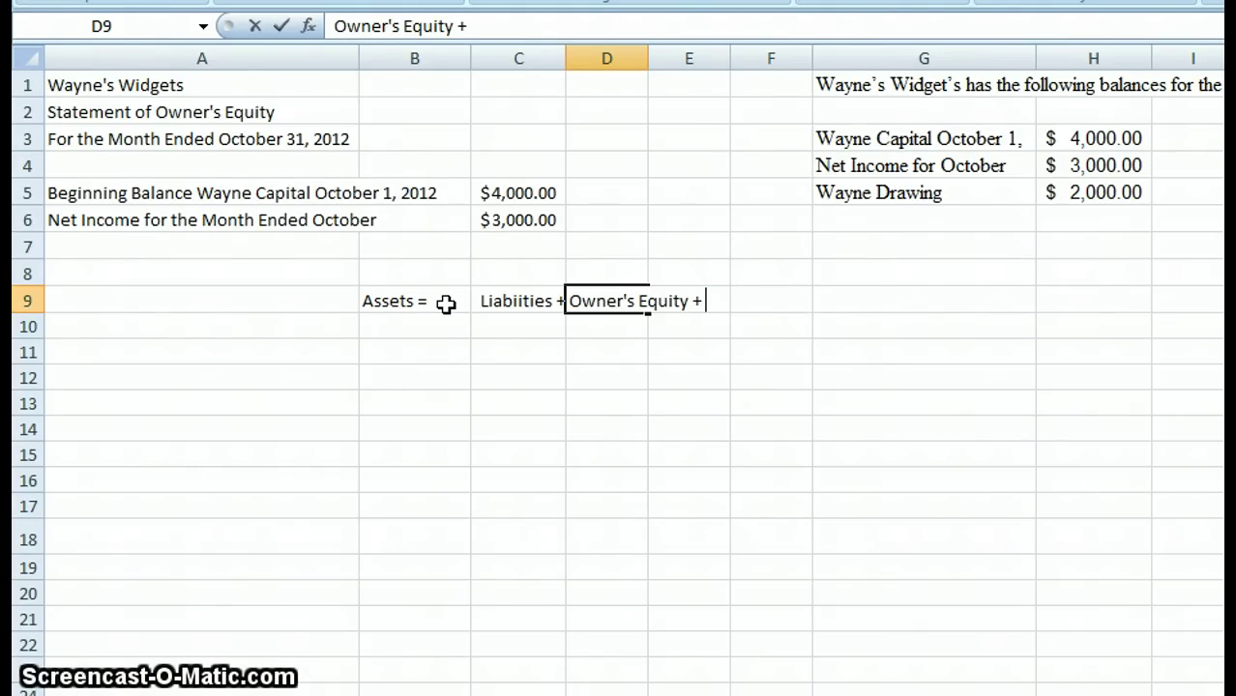
pyautogui.write('Revem')
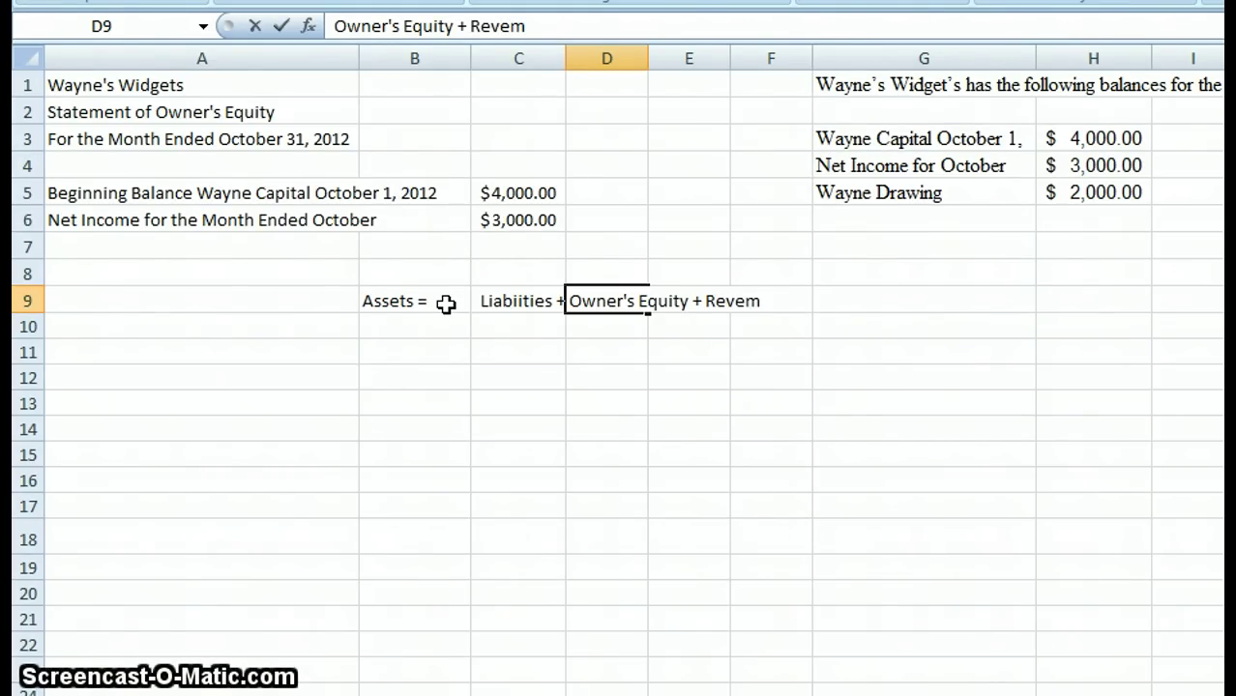
pyautogui.press('BackSpace')
pyautogui.write('nue')
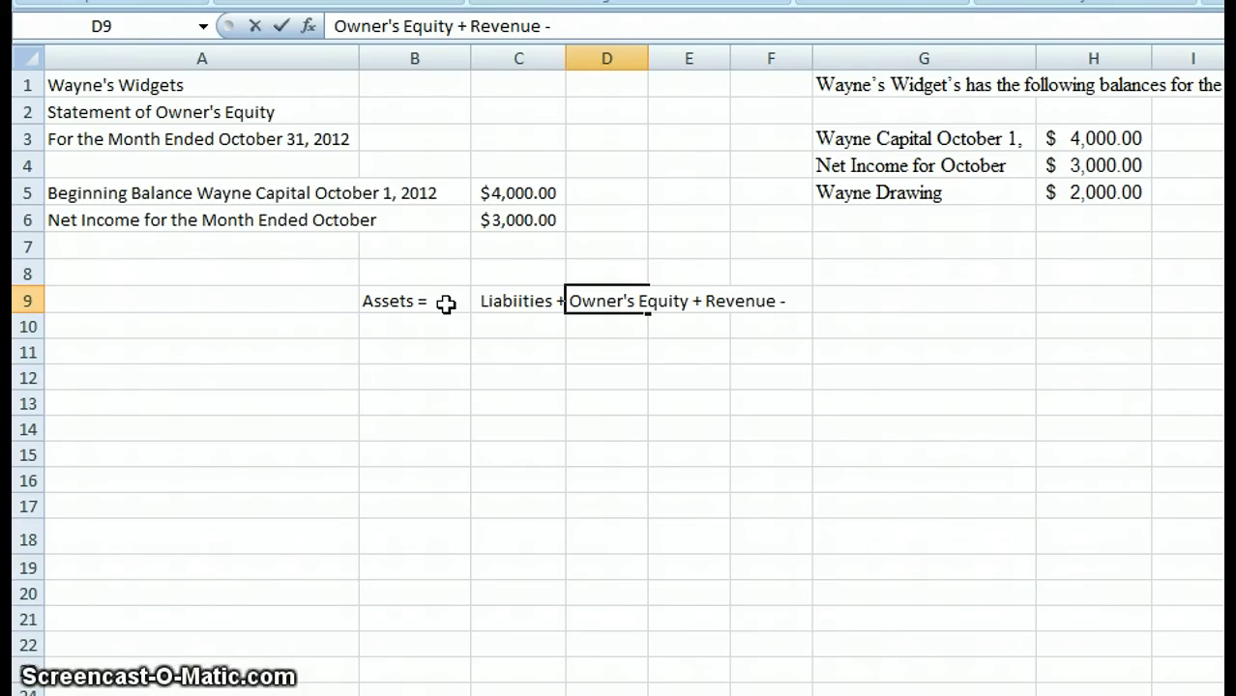
pyautogui.write(' -Exp;')
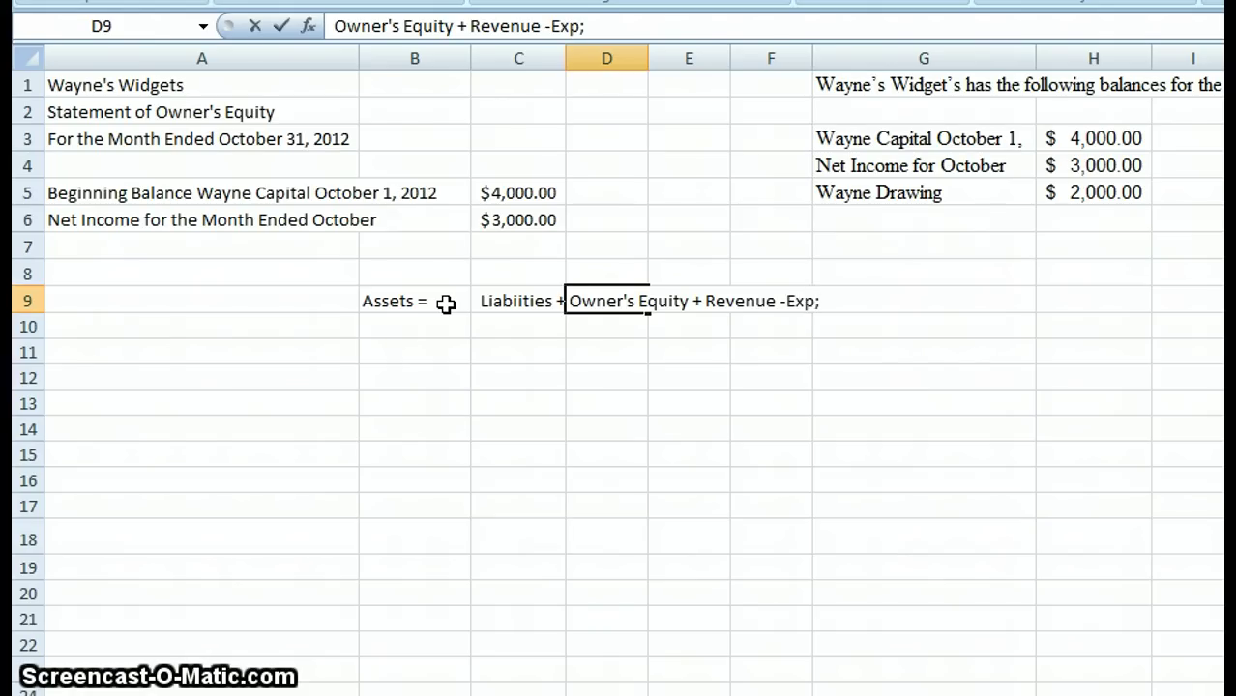
pyautogui.press('BackSpace')
pyautogui.write('enses')
pyautogui.press('Return')
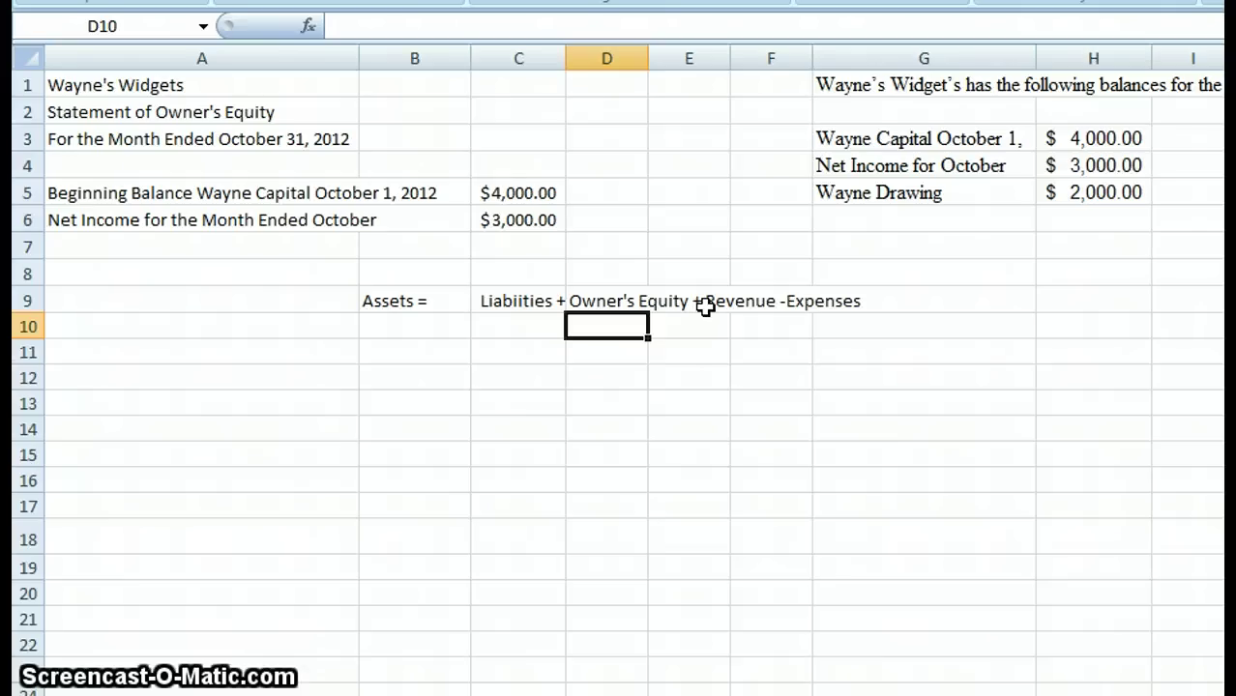
# List Capital in D10 and Drawing in D11 beneath the Owner's Equity part of the equation
pyautogui.click(620, 323)
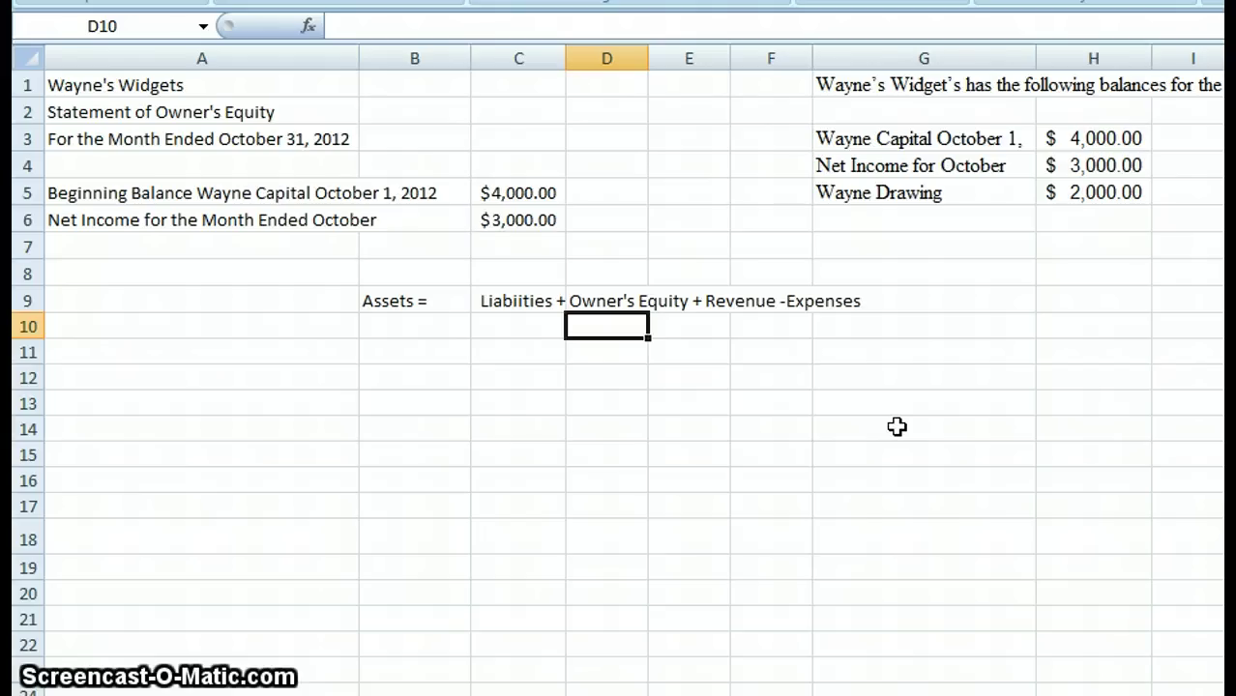
pyautogui.write('Capital')
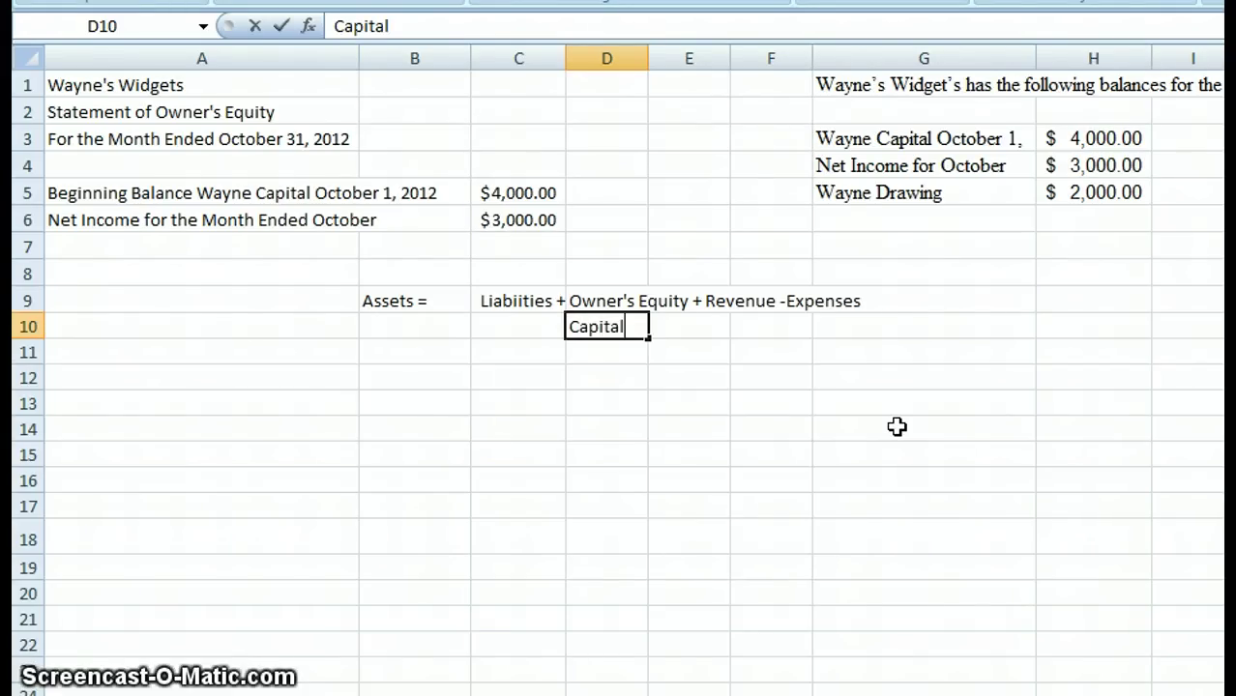
pyautogui.press('Return')
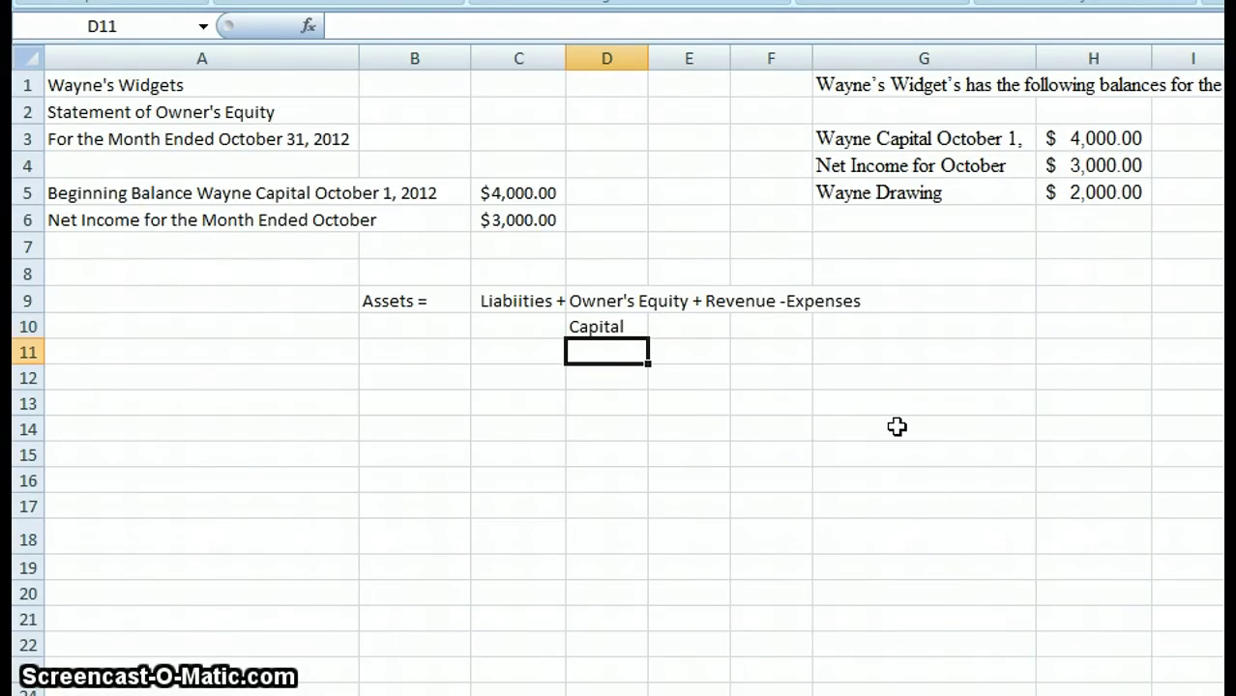
pyautogui.write('Drawing')
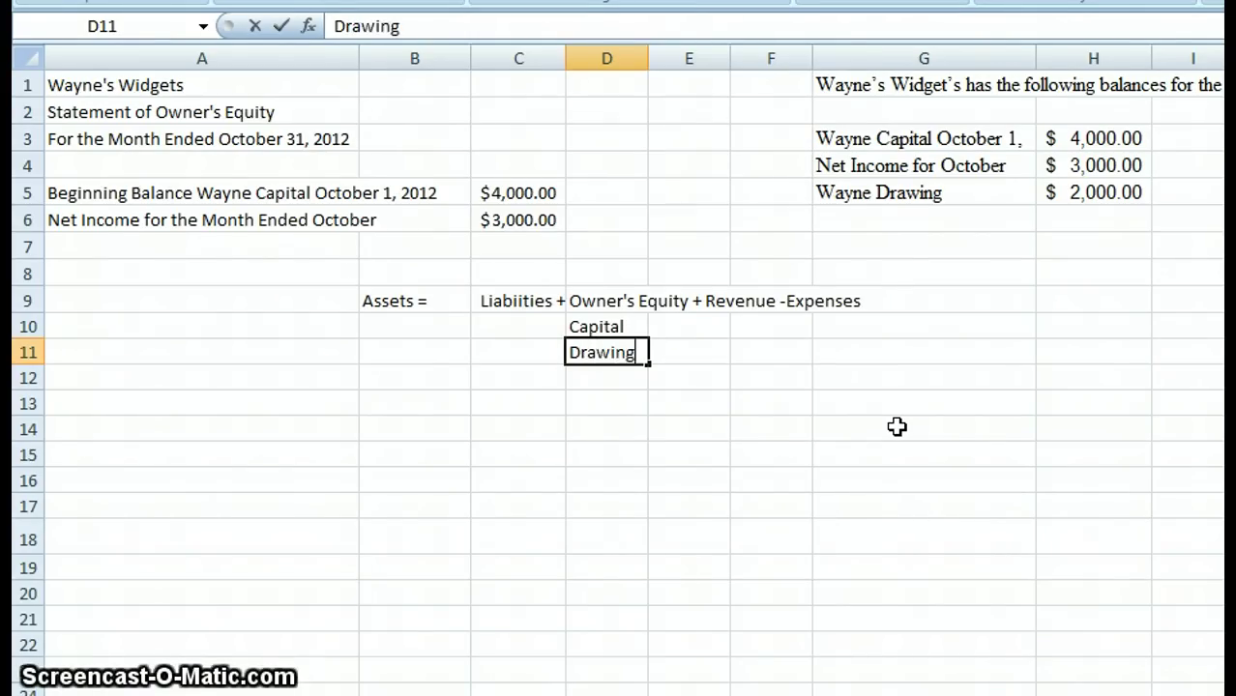
pyautogui.press('Return')
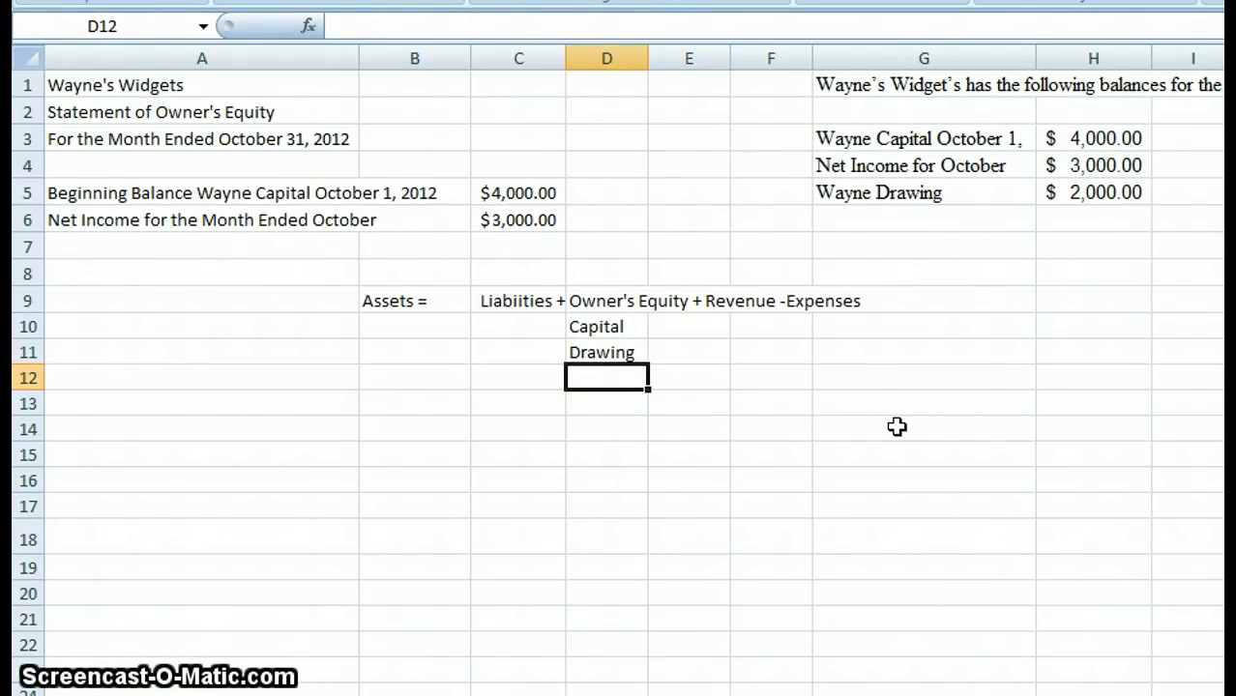
# Try to mark Drawing in cell D11 as negative by putting a minus sign in front of the word
pyautogui.press('Up')
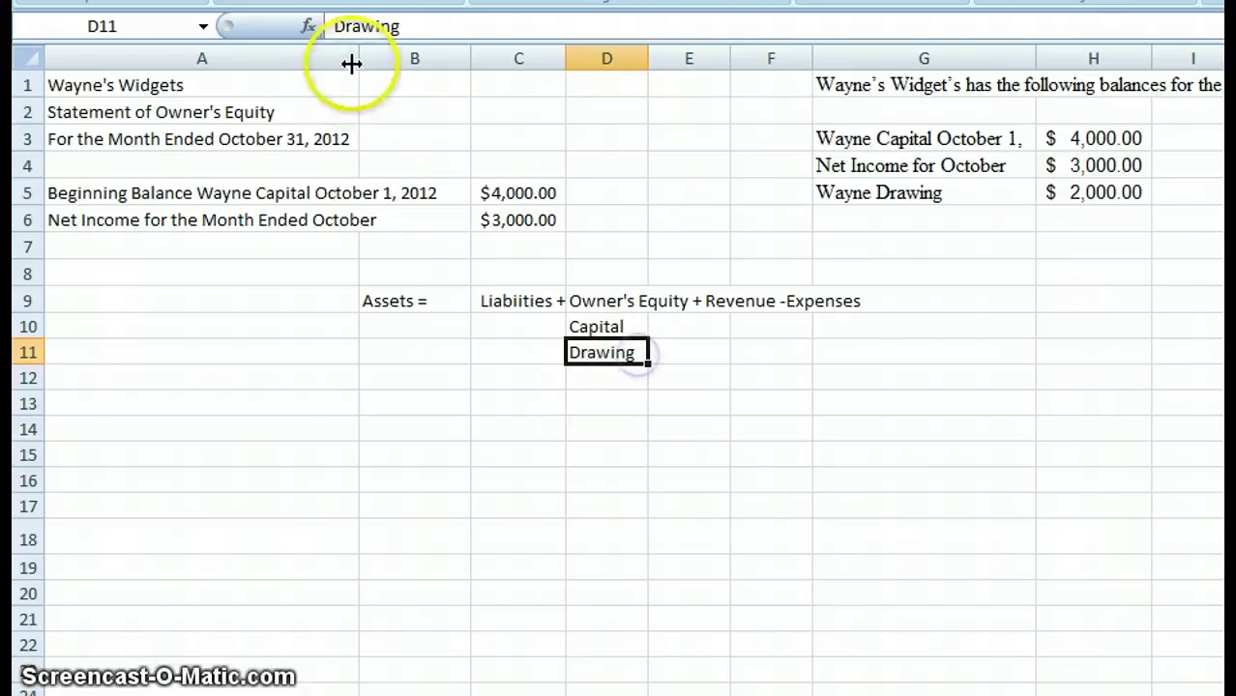
pyautogui.click(333, 24)
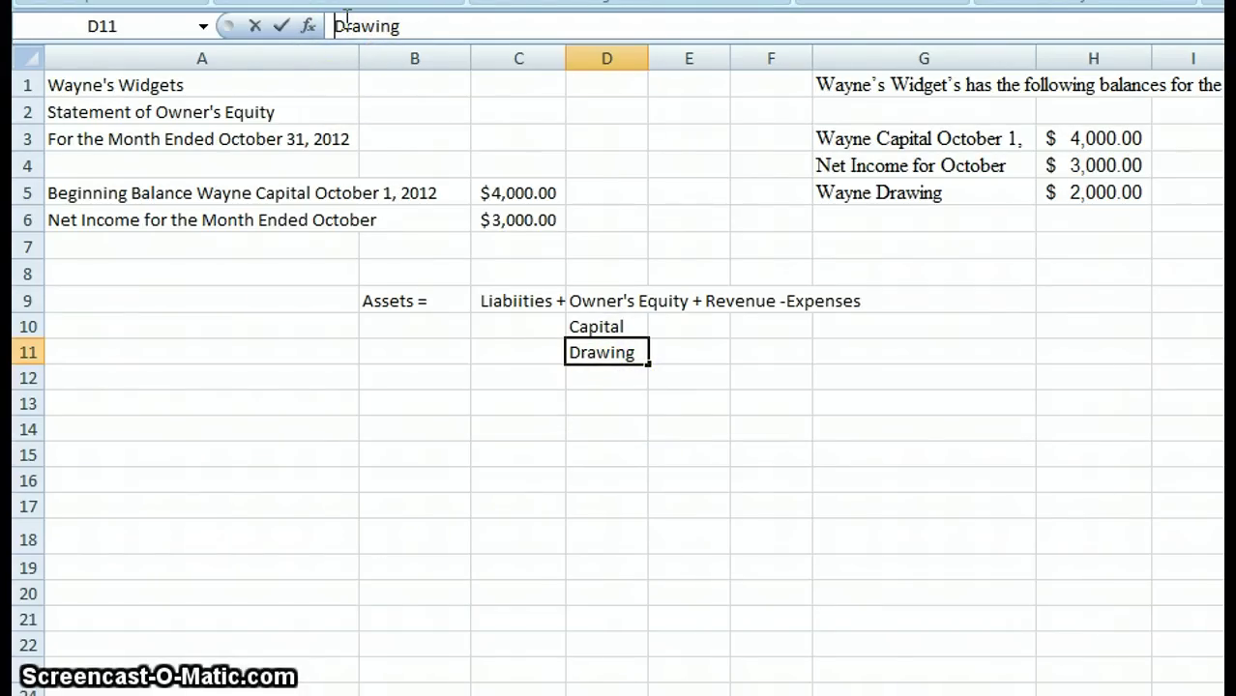
pyautogui.write('-')
pyautogui.press('Return')
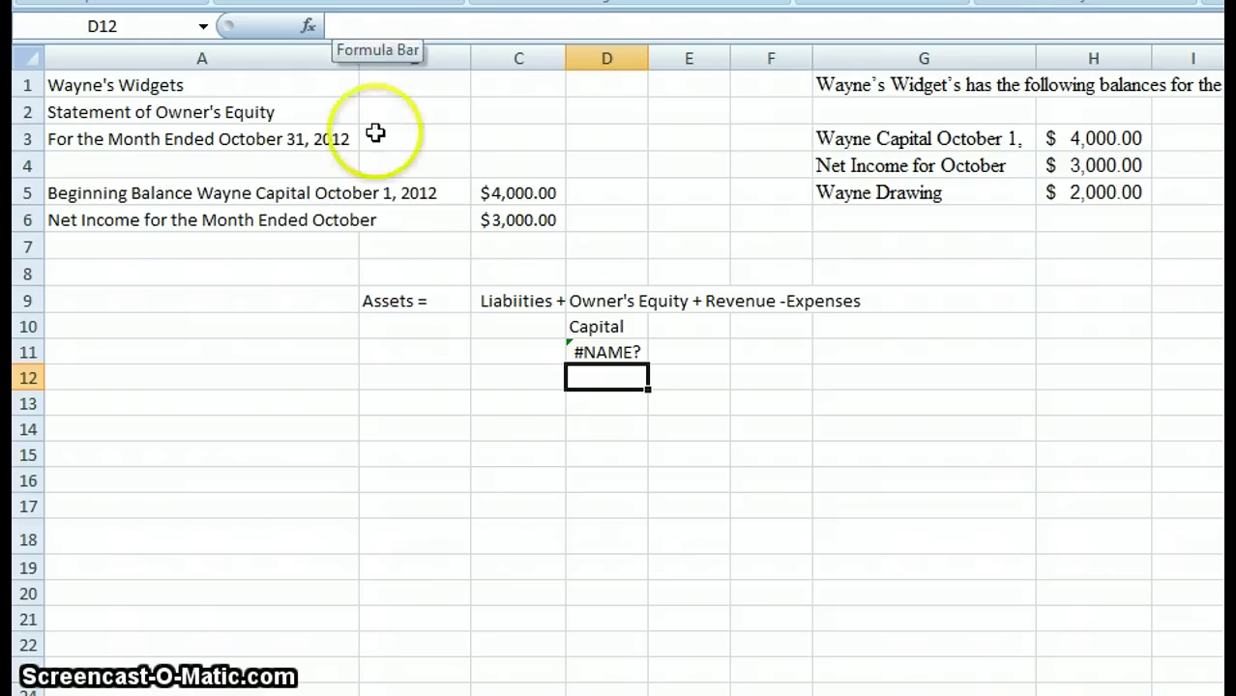
pyautogui.click(607, 352)
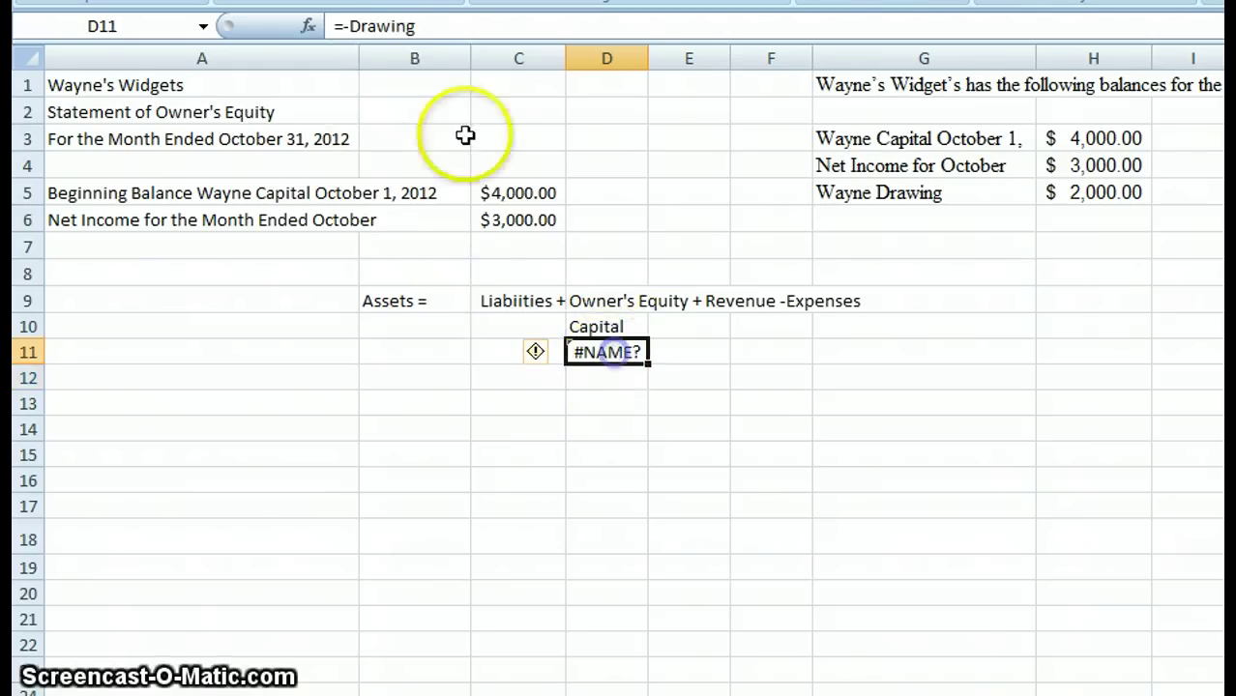
pyautogui.click(339, 21)
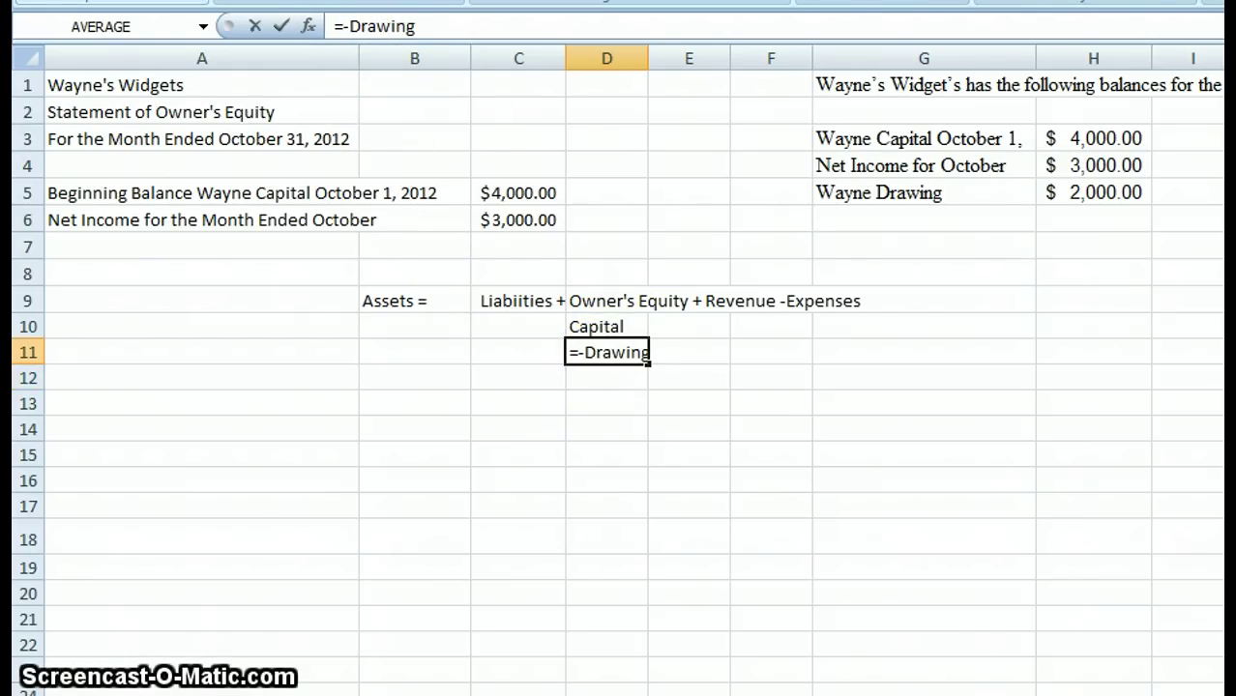
pyautogui.press('BackSpace')
pyautogui.press('Return')
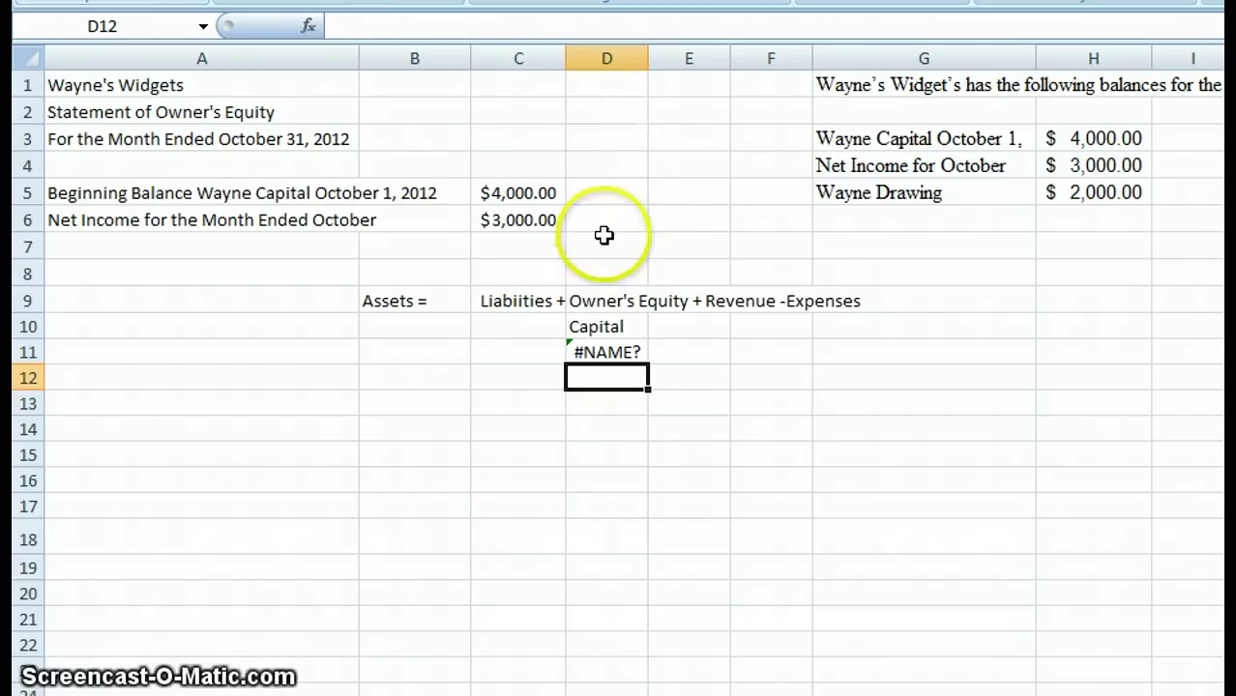
# Replace the contents of cell D11 with the text Drawing negative
pyautogui.click(597, 352)
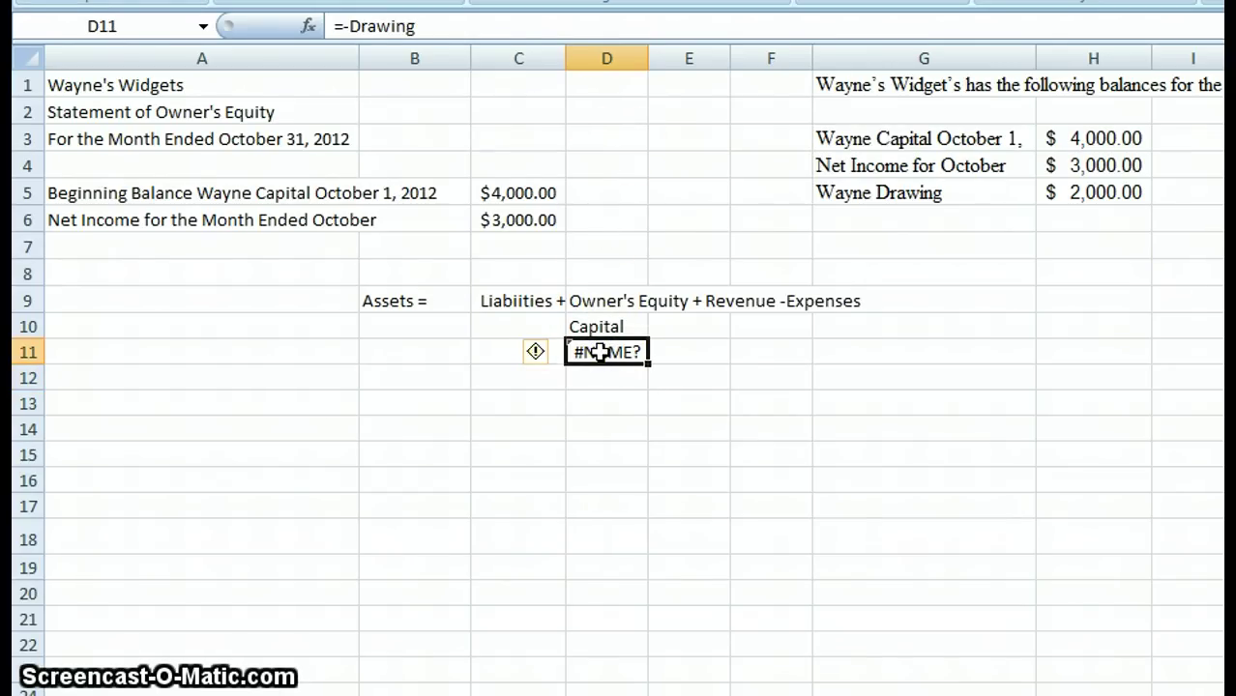
pyautogui.write('Drawing neg')
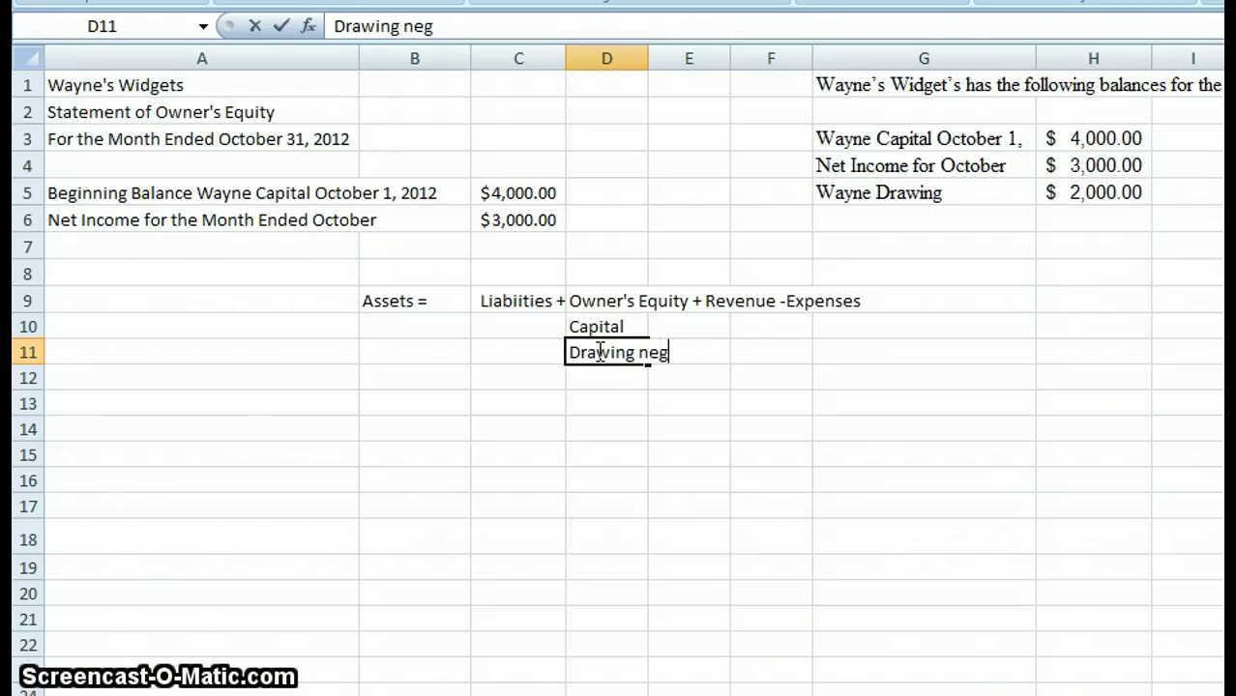
pyautogui.write('ative')
pyautogui.press('Return')
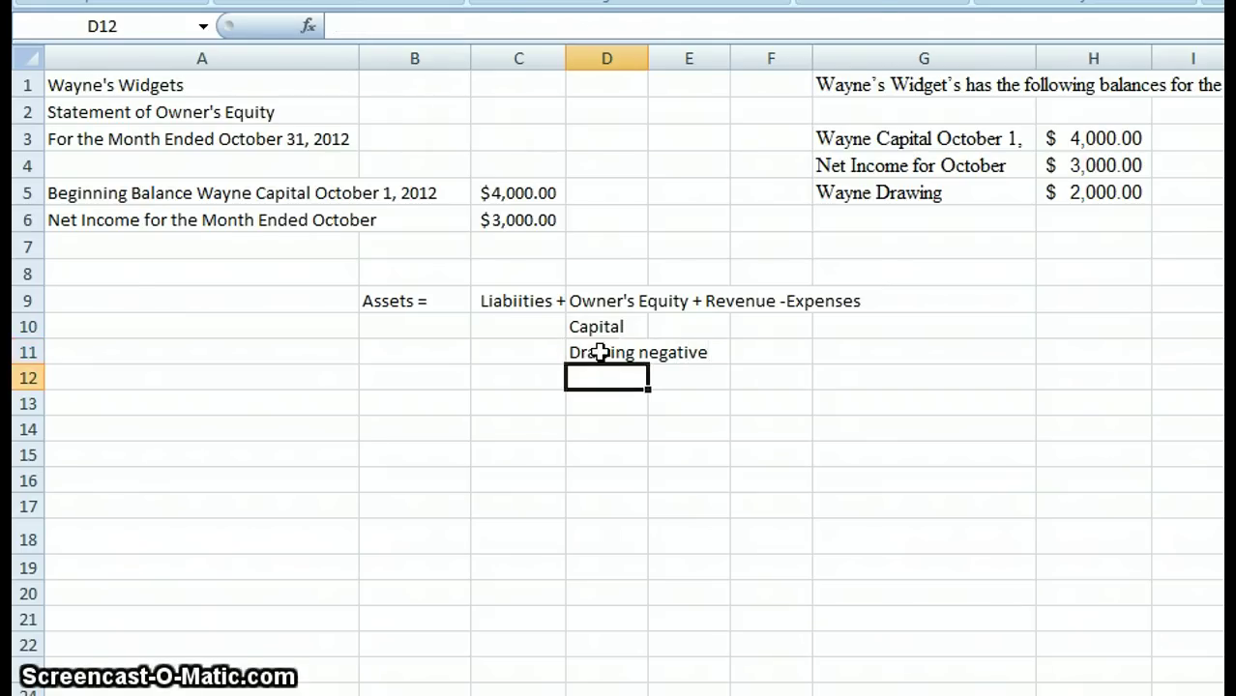
# Label cell A7 with Less: followed by the owner's drawing account name as given in G5
pyautogui.click(311, 251)
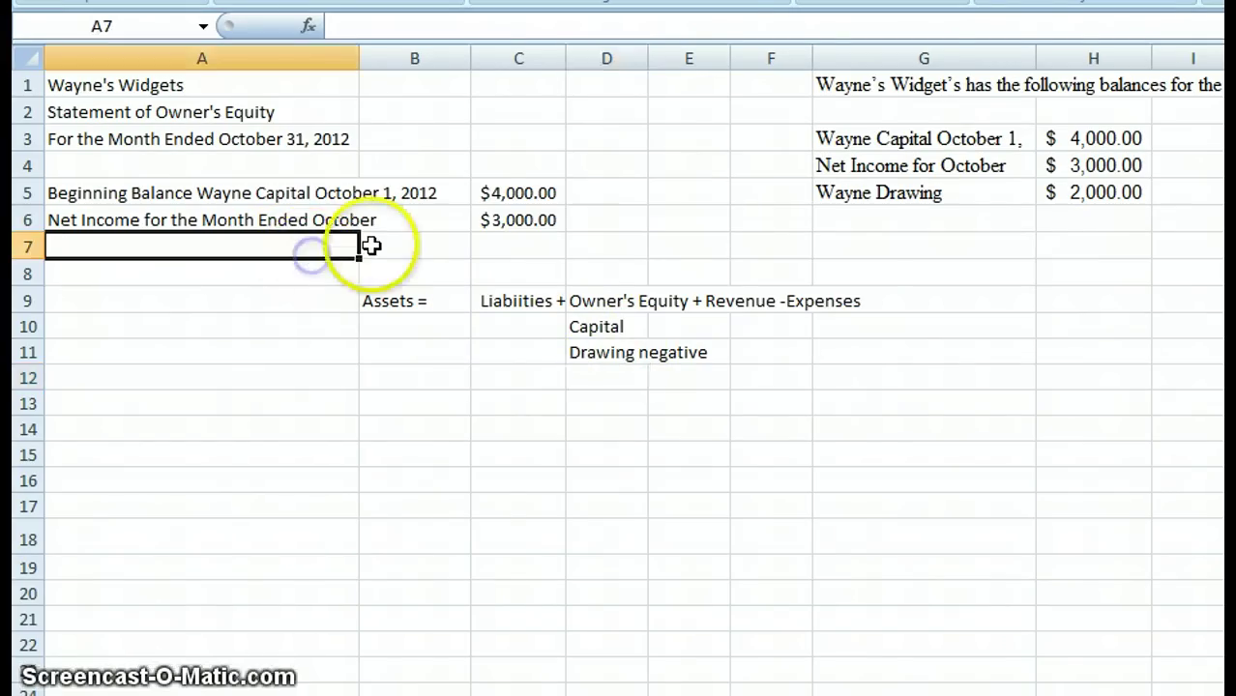
pyautogui.write('Wayne')
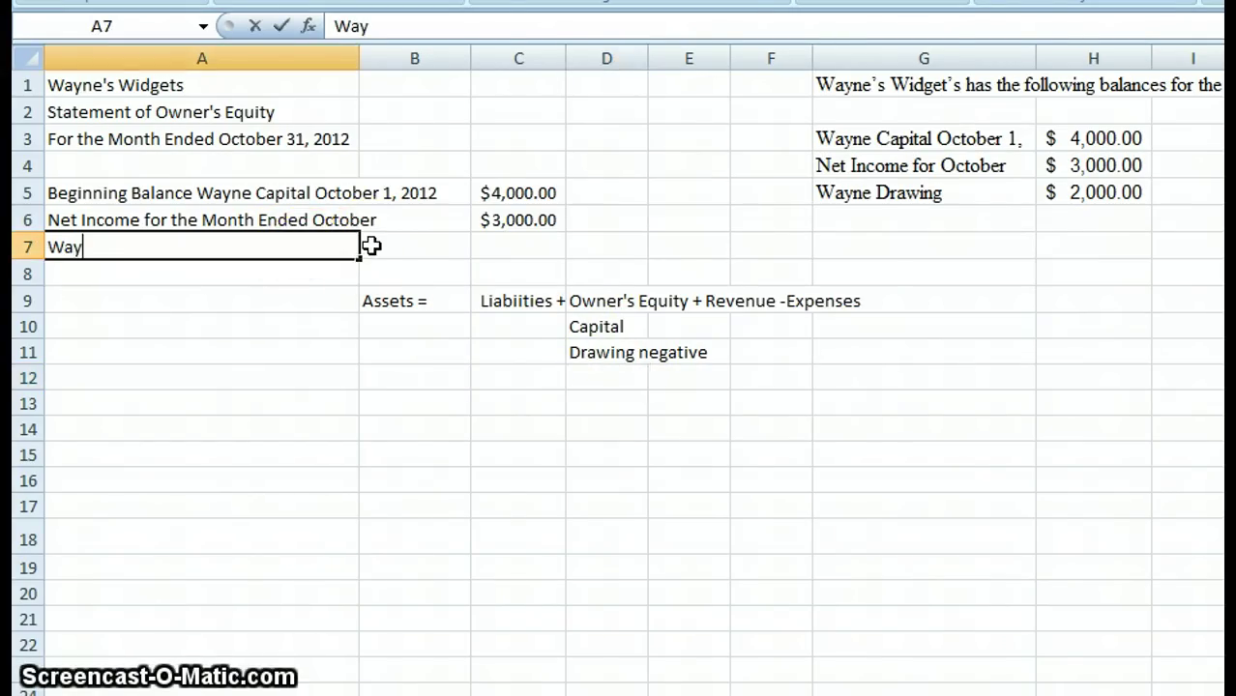
pyautogui.press('BackSpace')
pyautogui.press('BackSpace')
pyautogui.press('BackSpace')
pyautogui.press('BackSpace')
pyautogui.press('BackSpace')
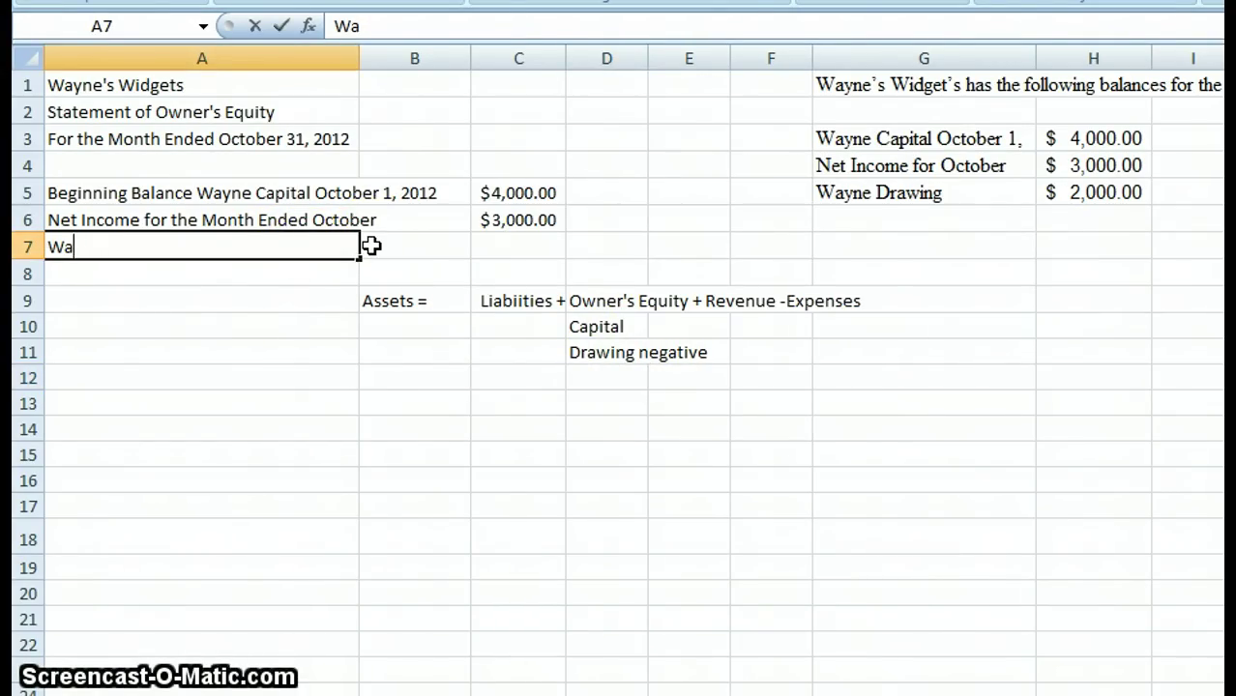
pyautogui.write('Less:')
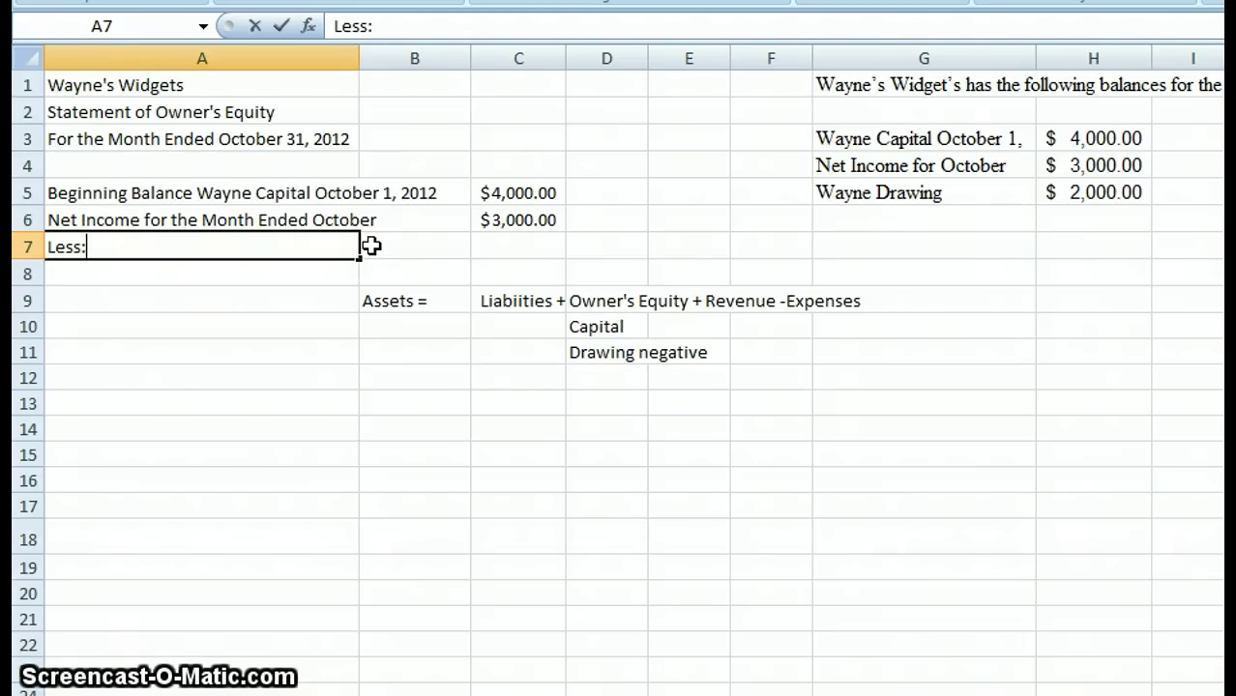
pyautogui.write(' Wayne ')
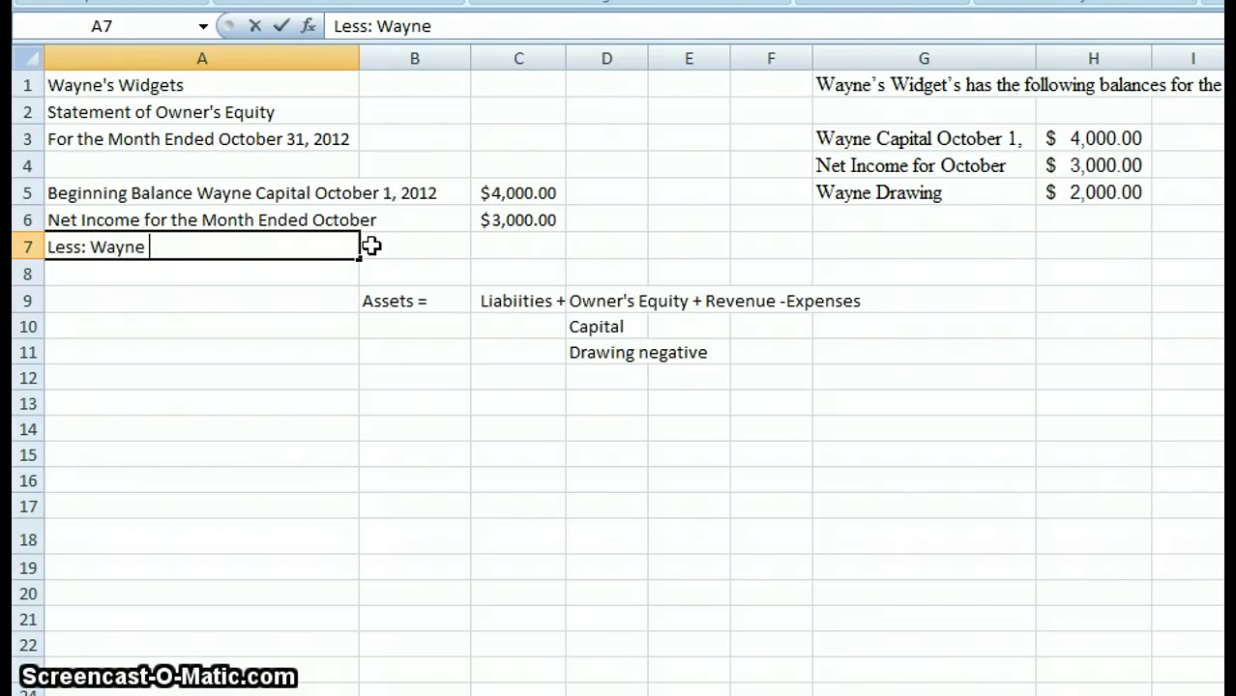
pyautogui.write('Draw')
pyautogui.press('BackSpace')
pyautogui.write('awing')
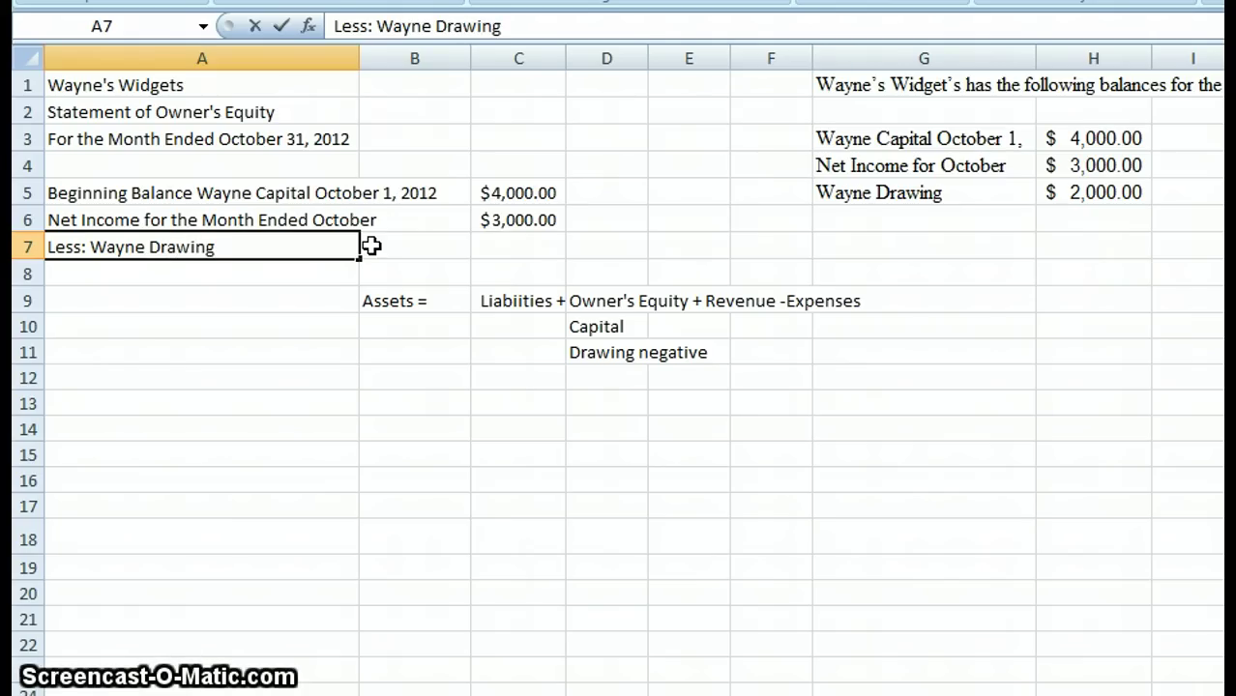
pyautogui.press('Return')
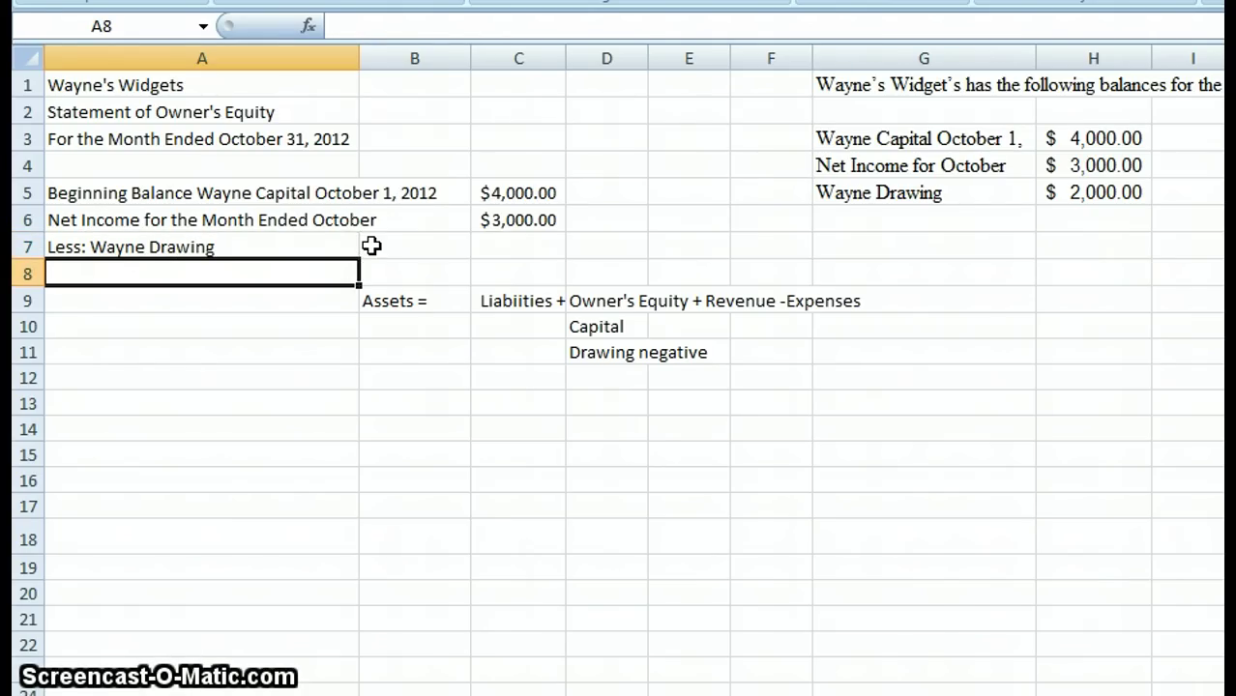
# Enter the owner's drawing amount as -2000 in cell C7
pyautogui.click(544, 247)
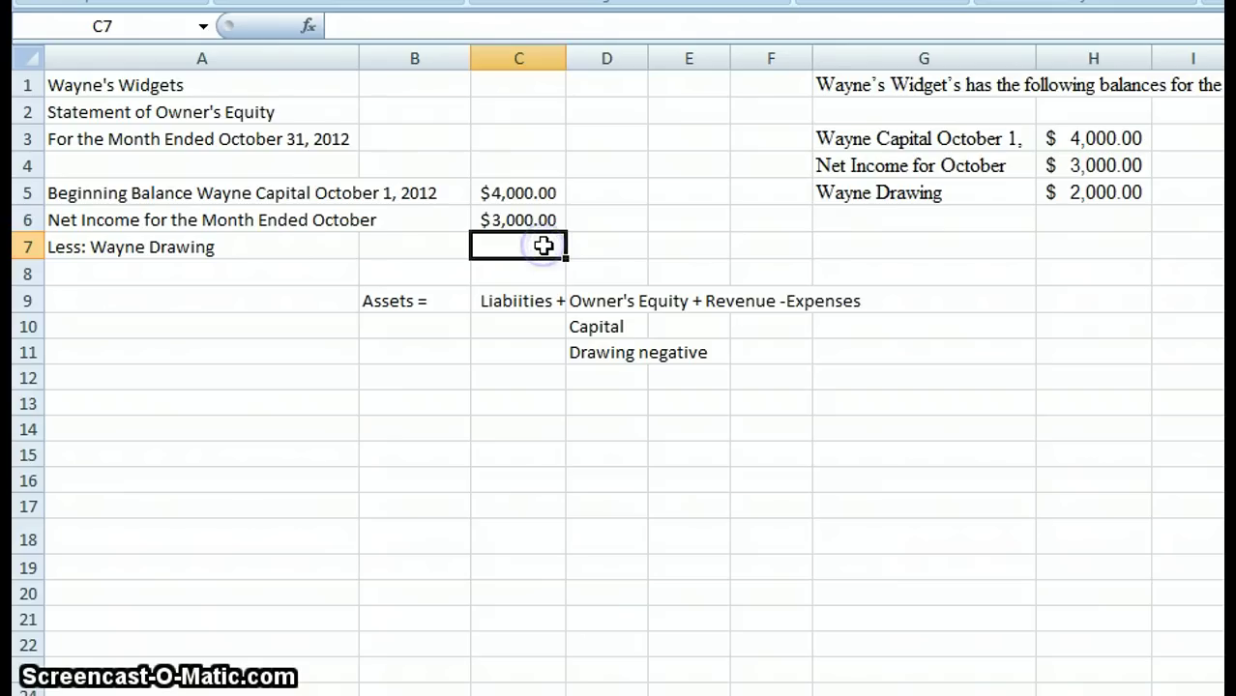
pyautogui.write('-2000')
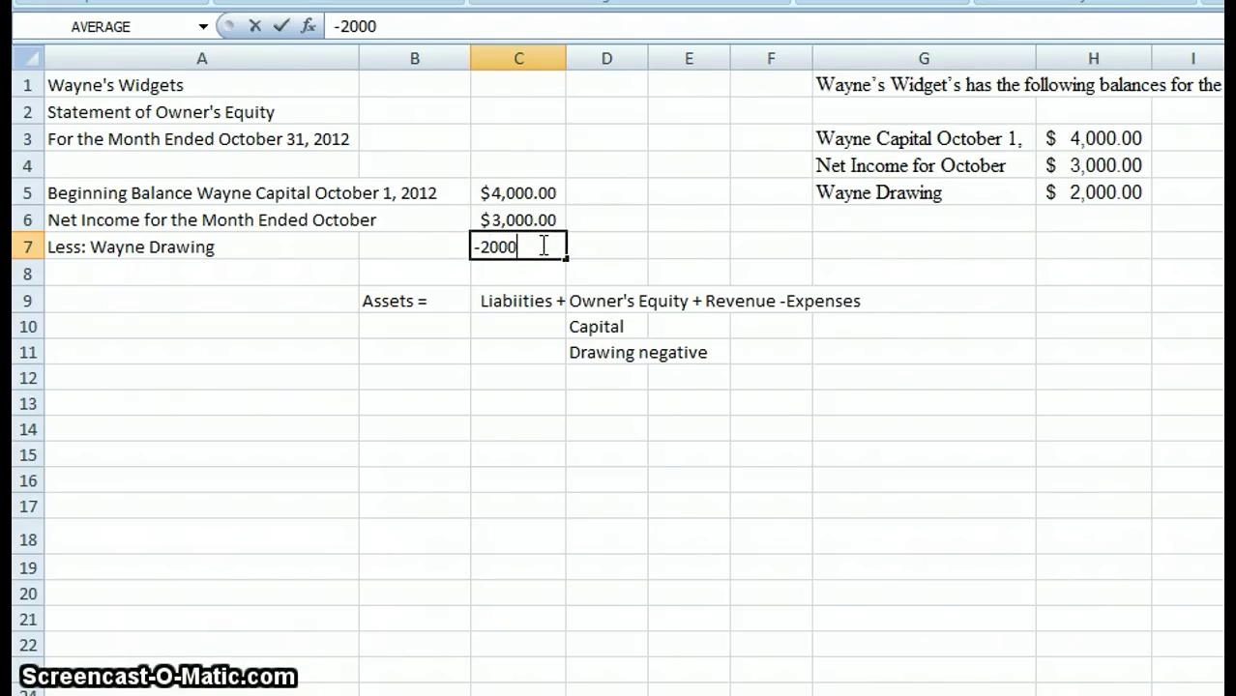
pyautogui.press('Return')
pyautogui.click(544, 247)
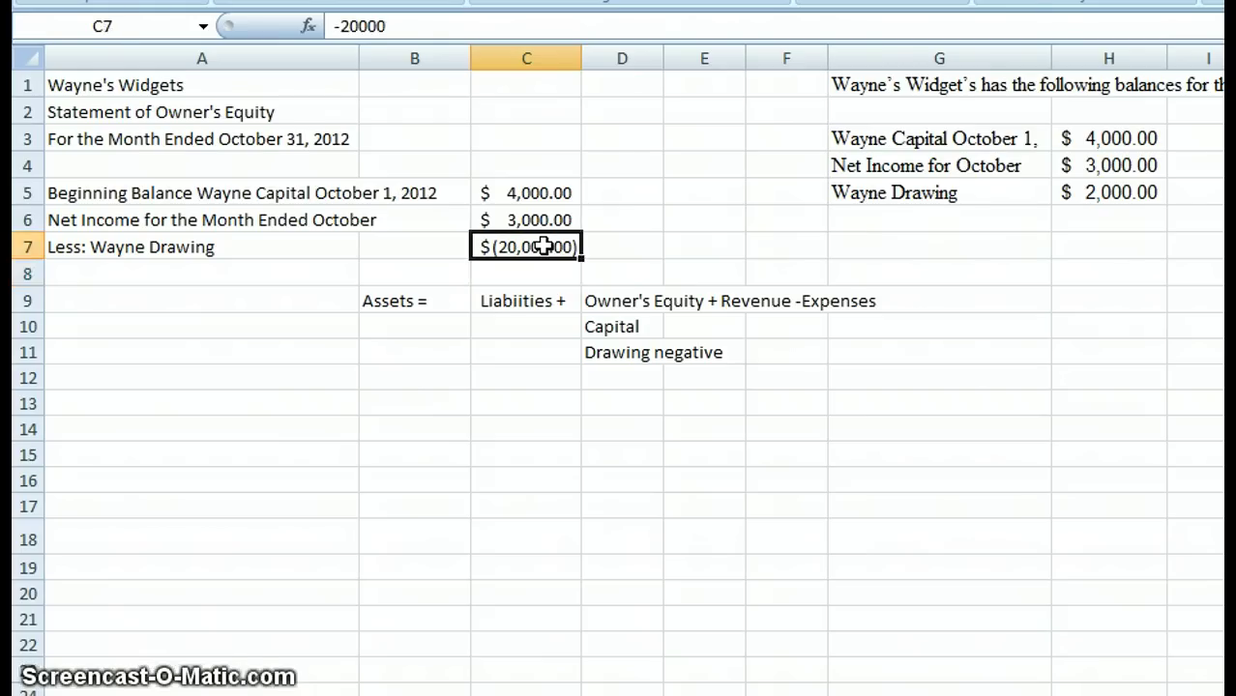
pyautogui.write('-1')
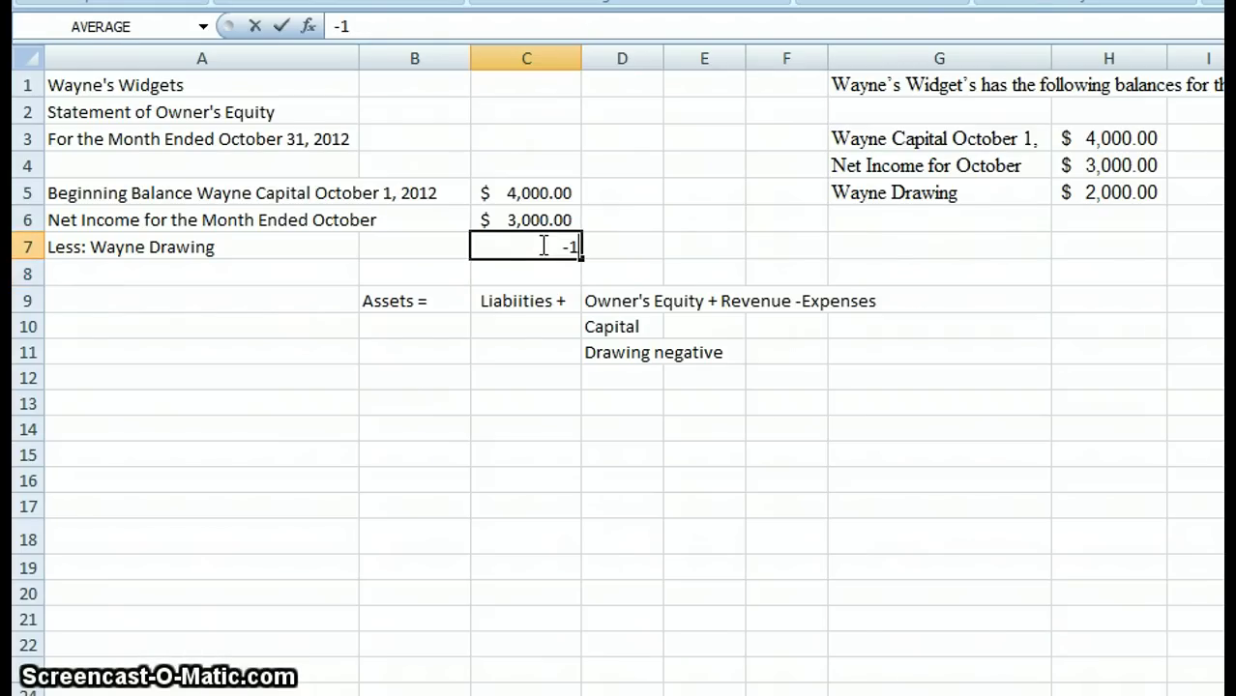
pyautogui.write('2000')
pyautogui.press('Return')
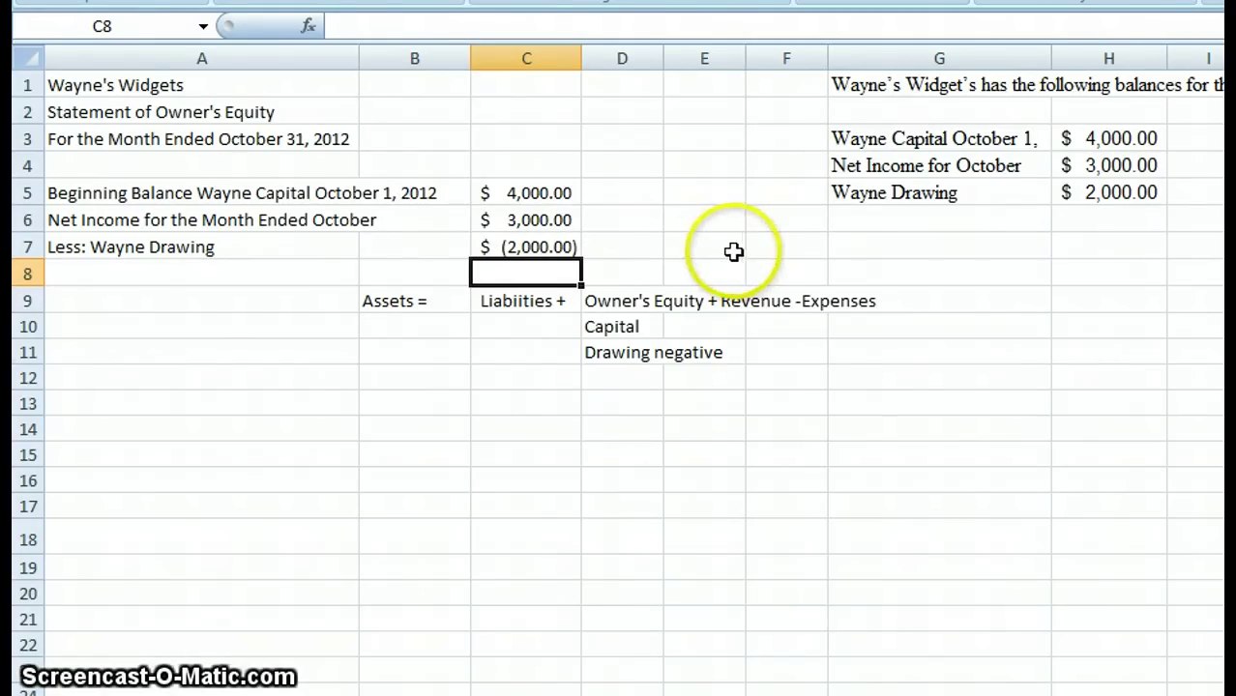
# Clear the accounting equation and its Capital and Drawing notes from cells B9 to F11
pyautogui.moveTo(391, 294); pyautogui.dragTo(846, 324)
pyautogui.moveTo(815, 333); pyautogui.dragTo(800, 342)
pyautogui.press('Delete')
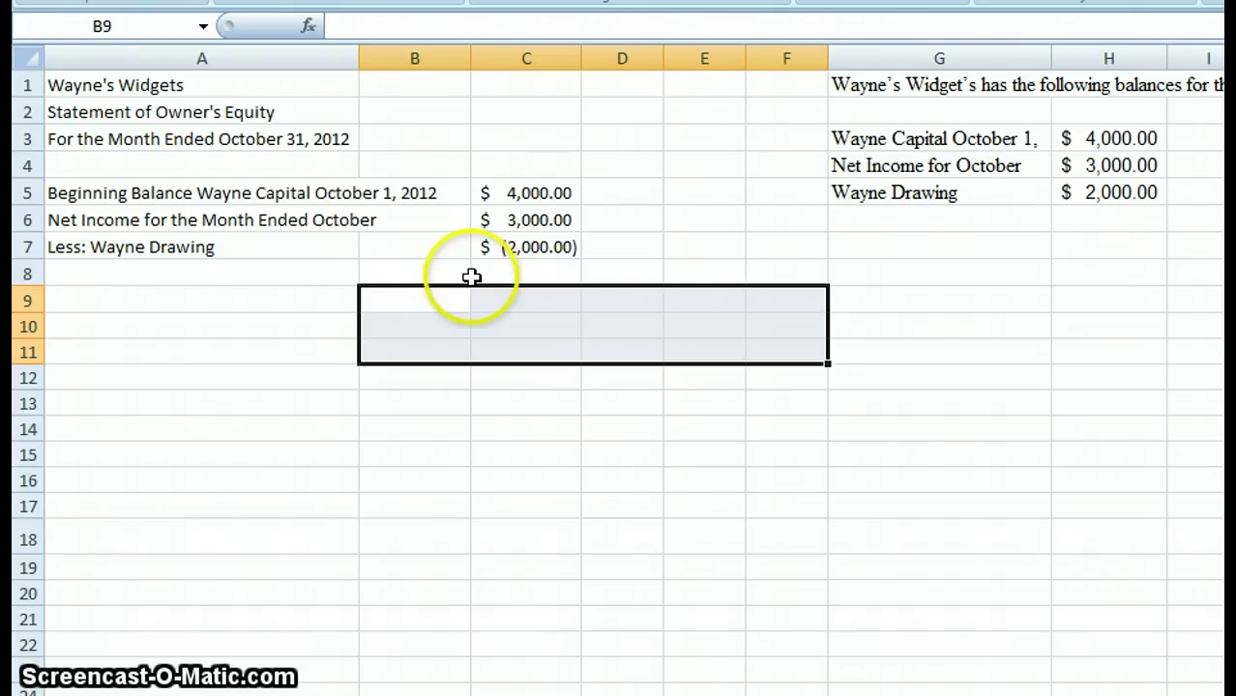
pyautogui.click(665, 276)
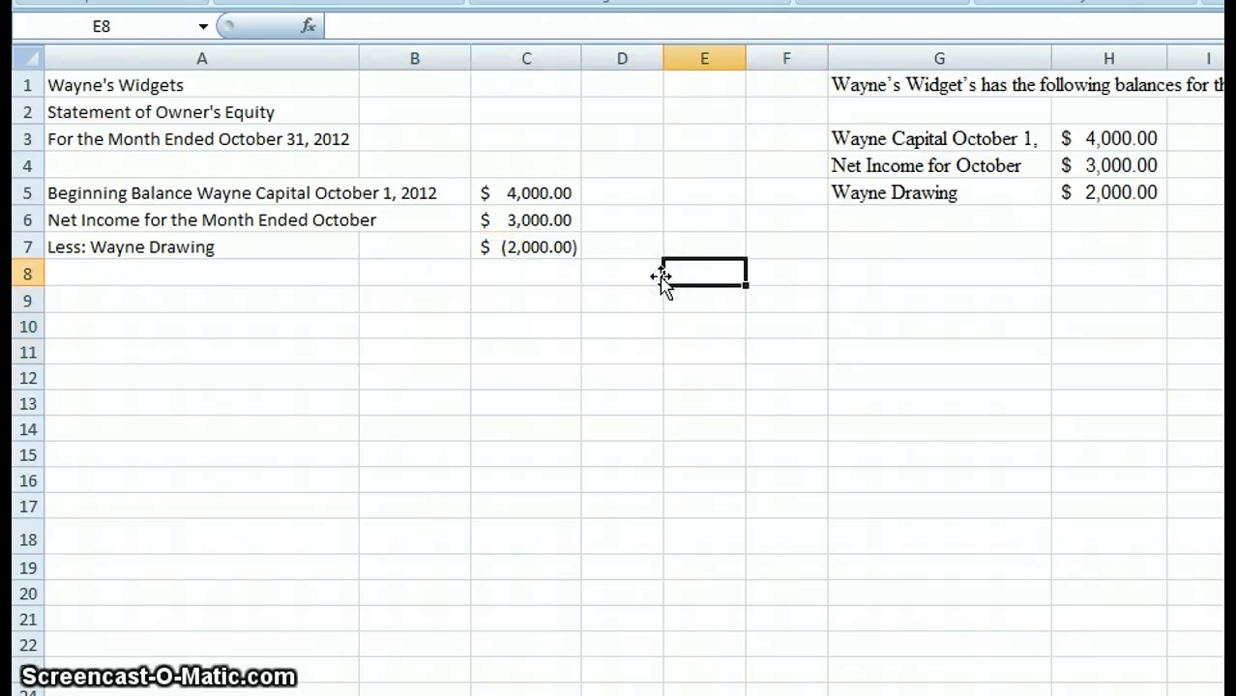
# Label cell A8 with Ending Balance followed by the owner's capital account name and October 31, 2012
pyautogui.click(334, 271)
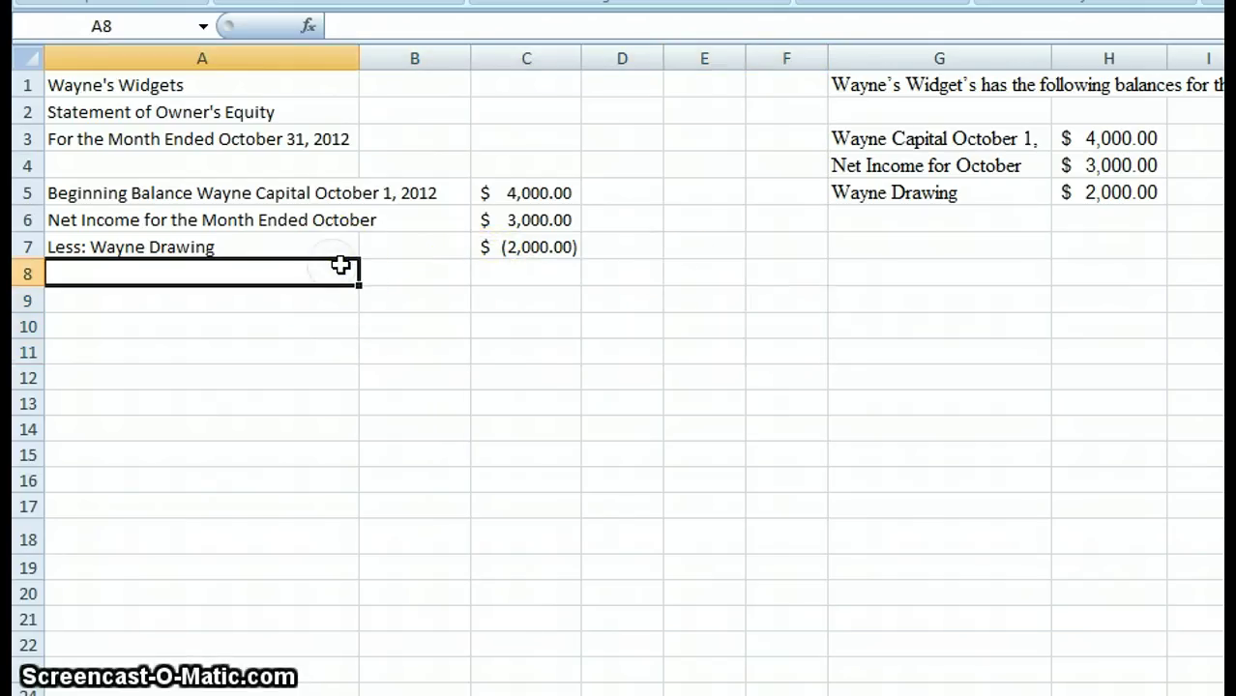
pyautogui.write('Ending ')
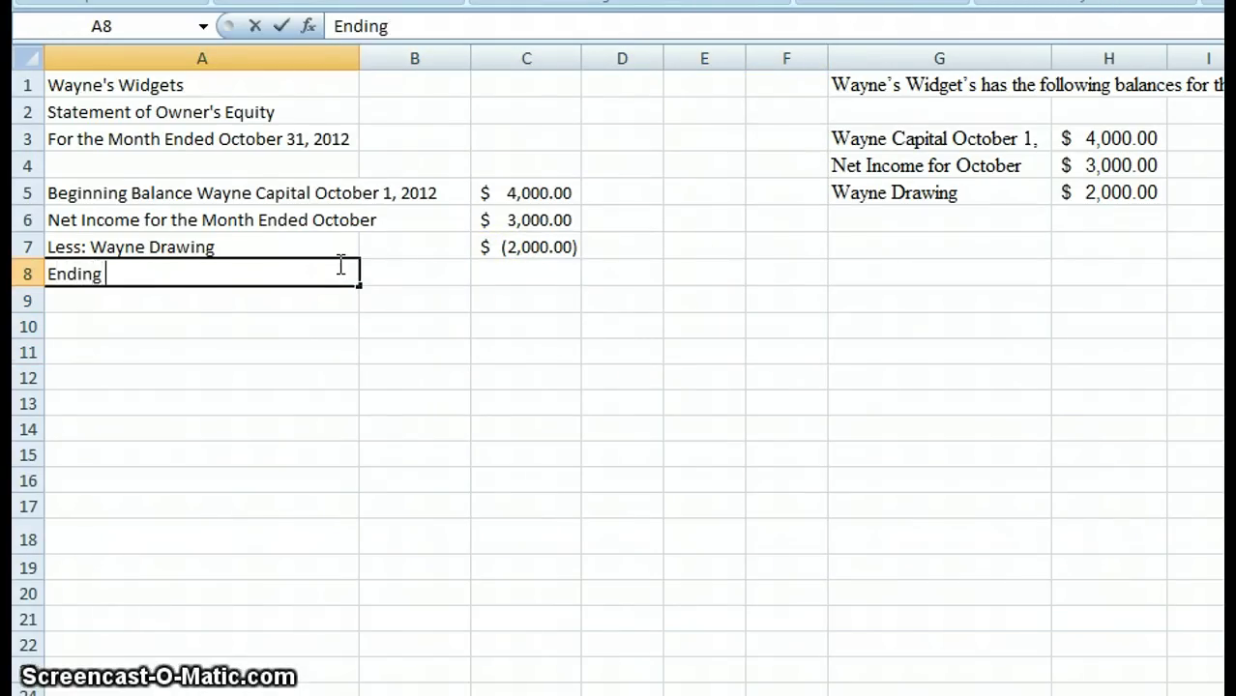
pyautogui.write('Balance ')
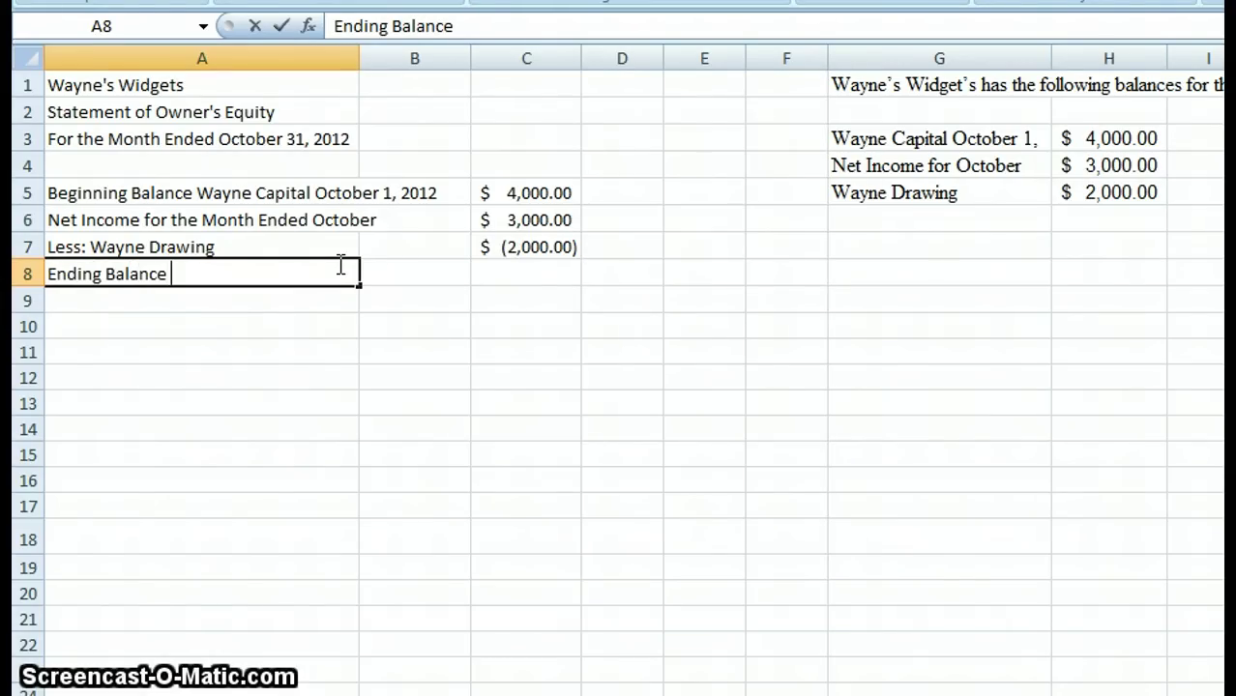
pyautogui.write('Wayne C')
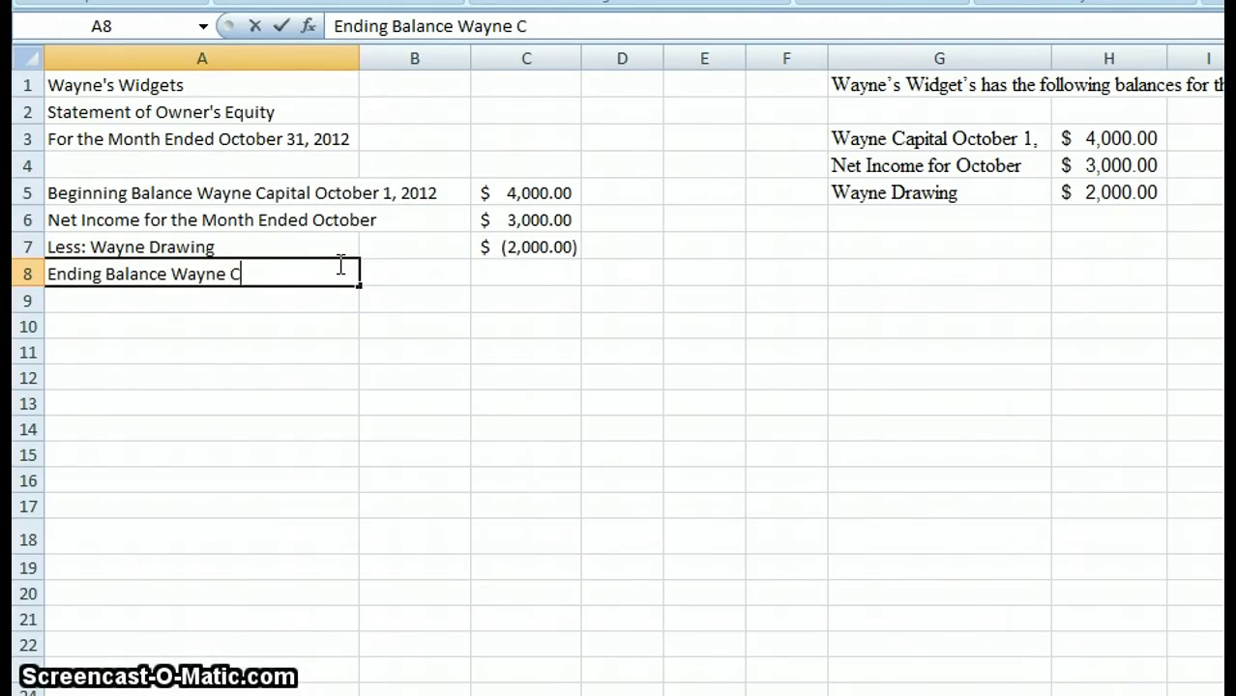
pyautogui.write('apital ')
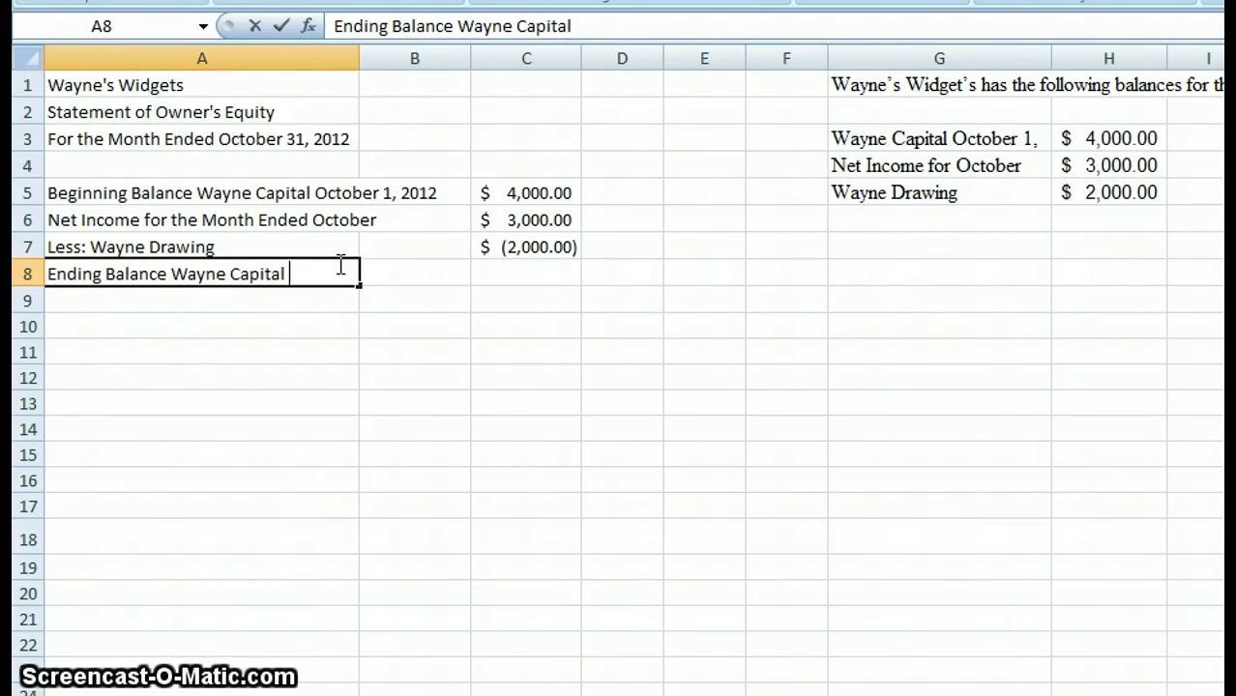
pyautogui.write('October 31')
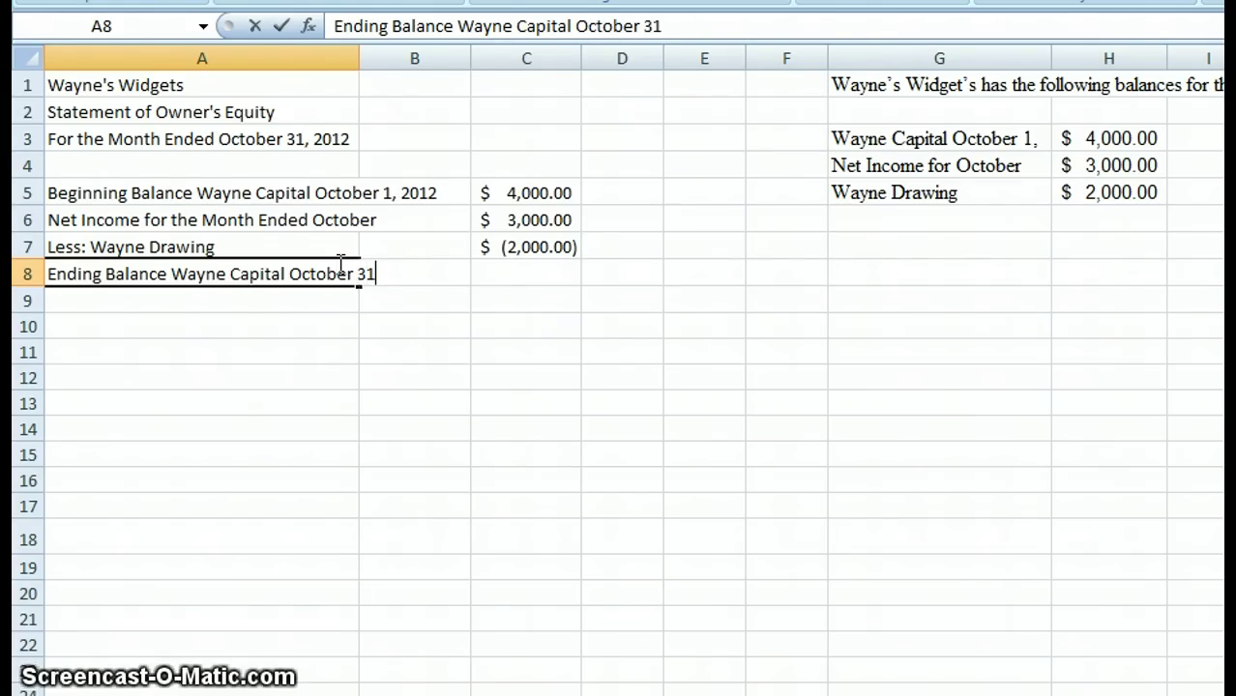
pyautogui.write(', 201')
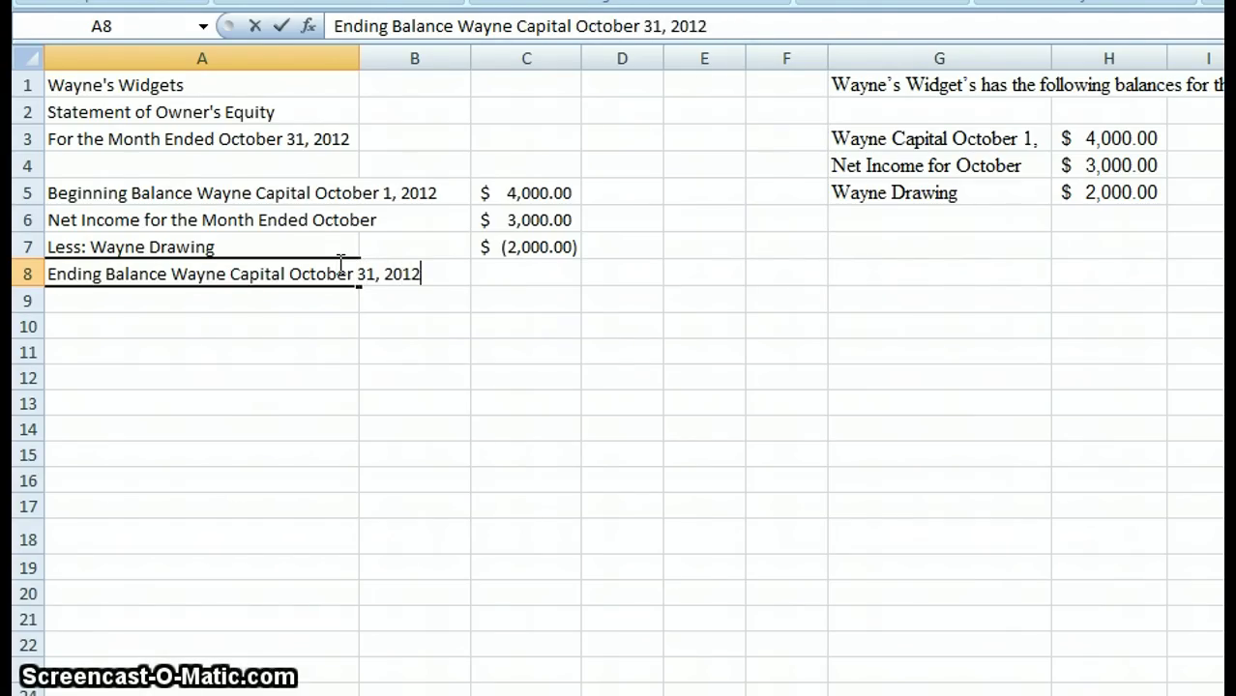
pyautogui.write('2')
pyautogui.press('Return')
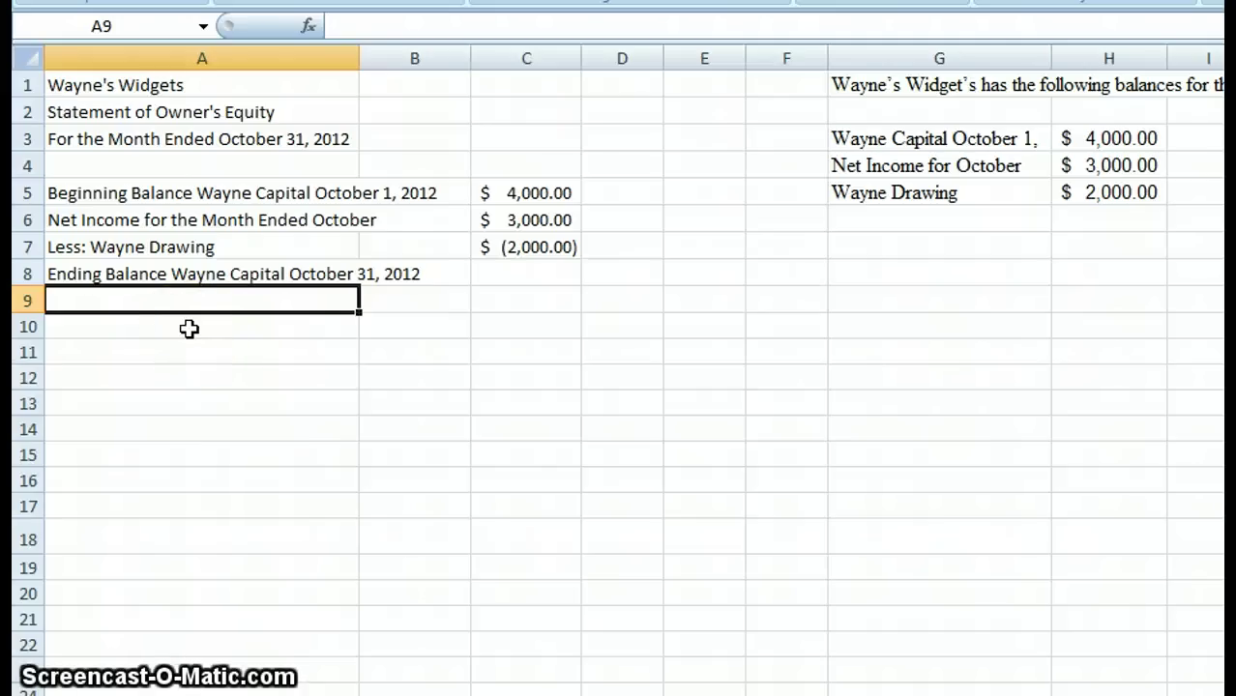
# Apply a thick bottom border to the drawing amount in cell C7
pyautogui.click(554, 246)
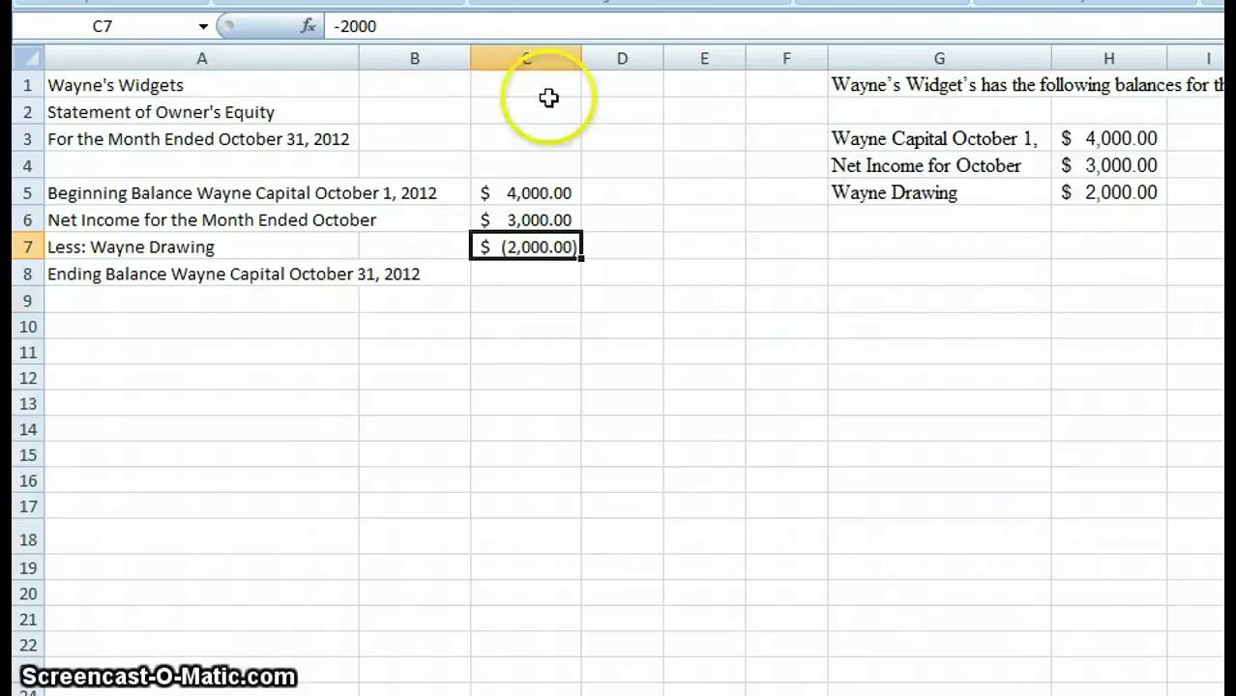
pyautogui.click(339, 0)
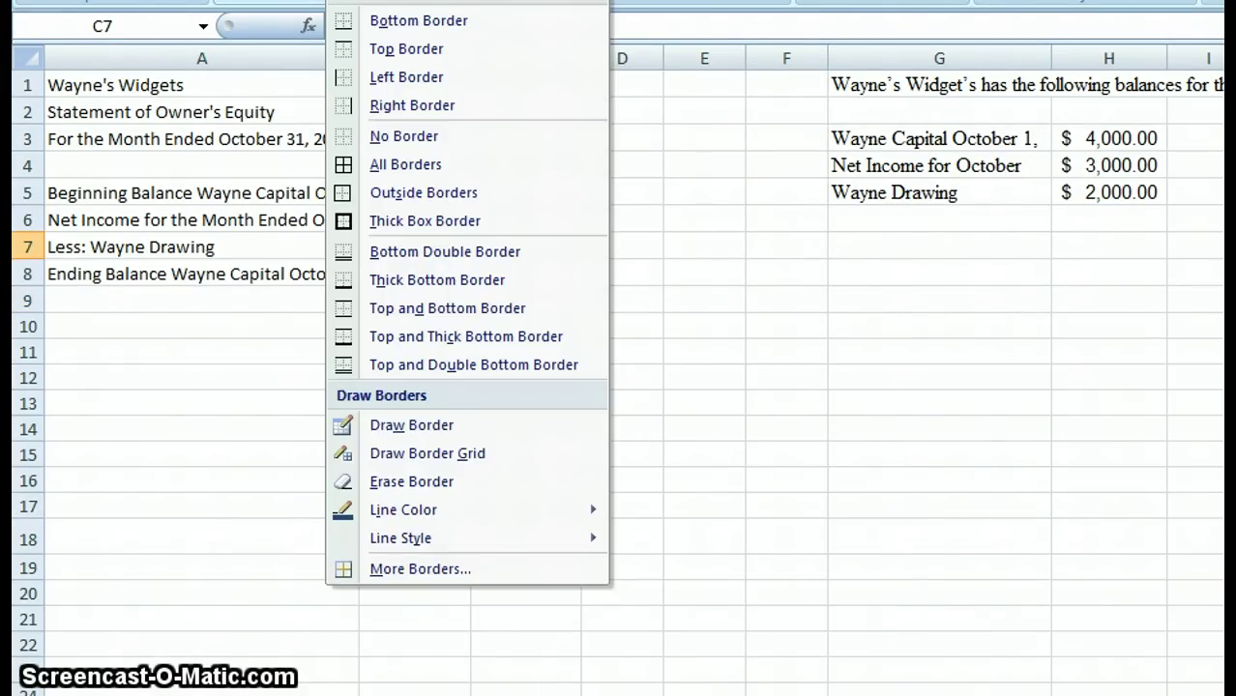
pyautogui.click(488, 280)
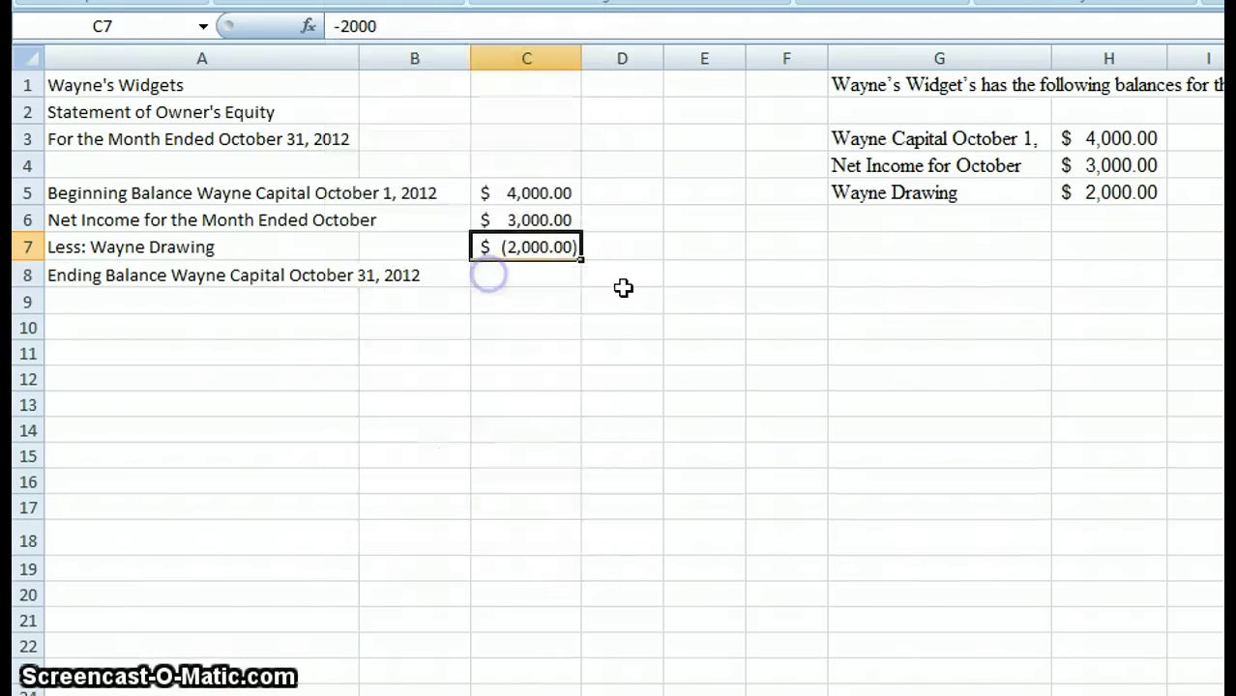
pyautogui.click(623, 293)
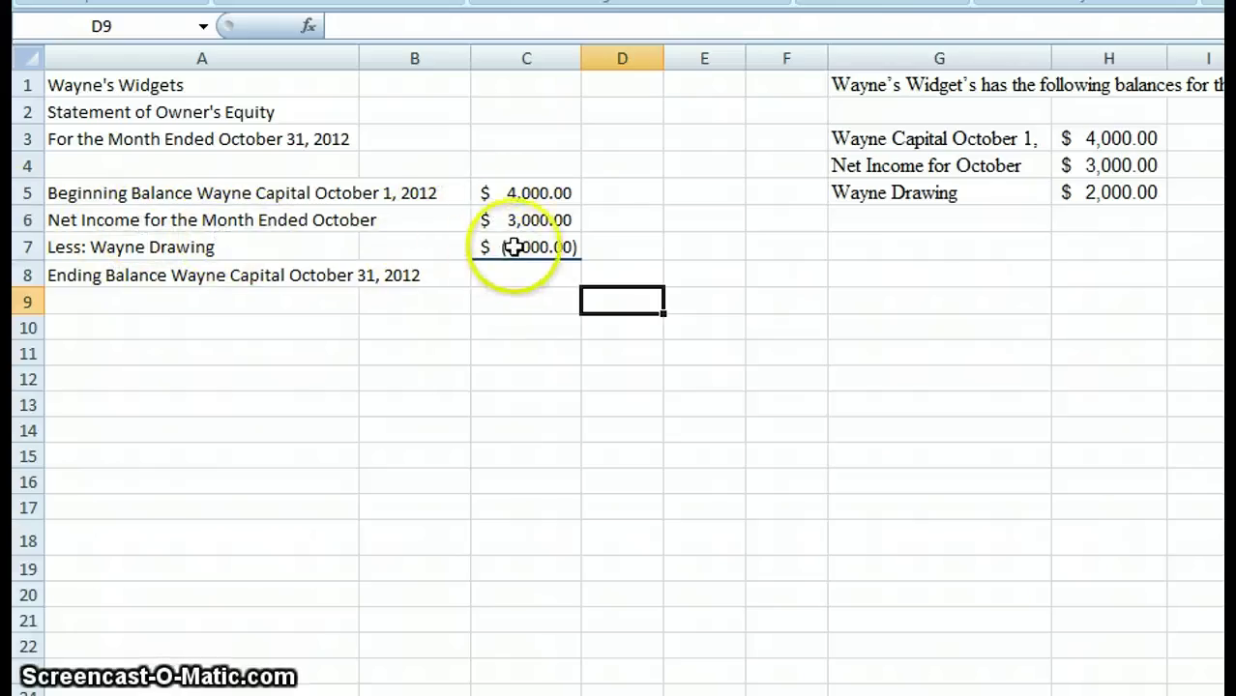
# Calculate the ending capital balance in cell C8 with the formula =C5+C6+C7
pyautogui.click(570, 218)
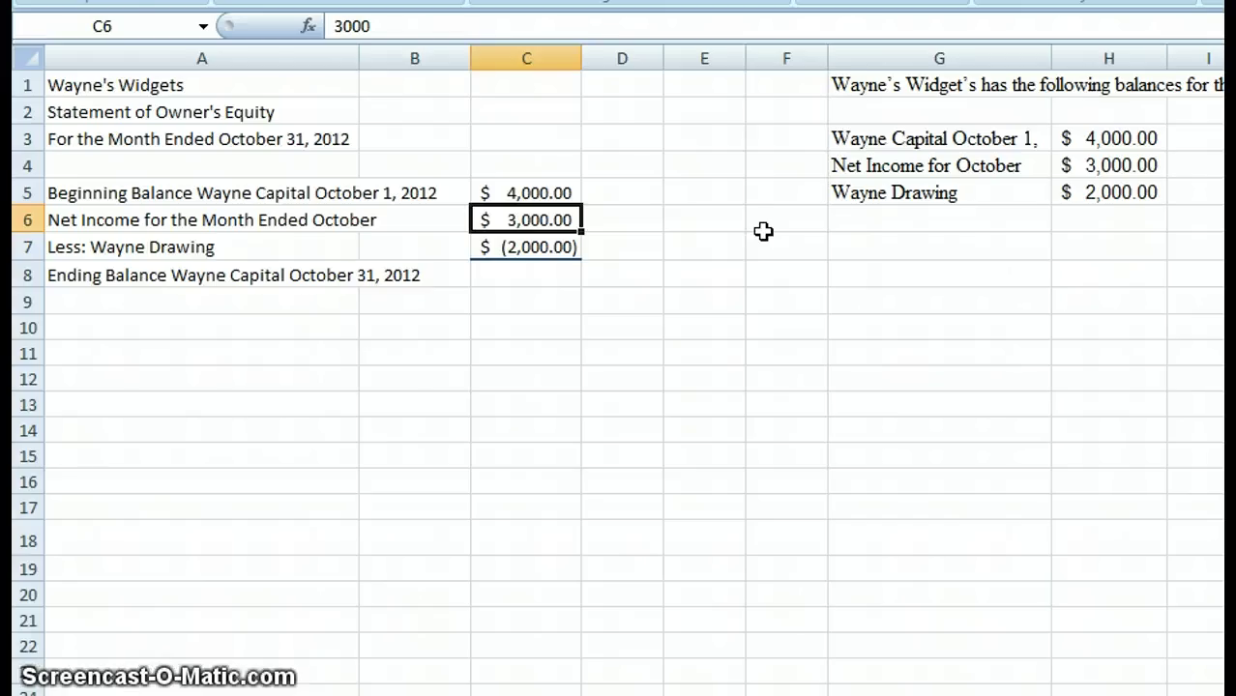
pyautogui.click(546, 248)
pyautogui.click(517, 278)
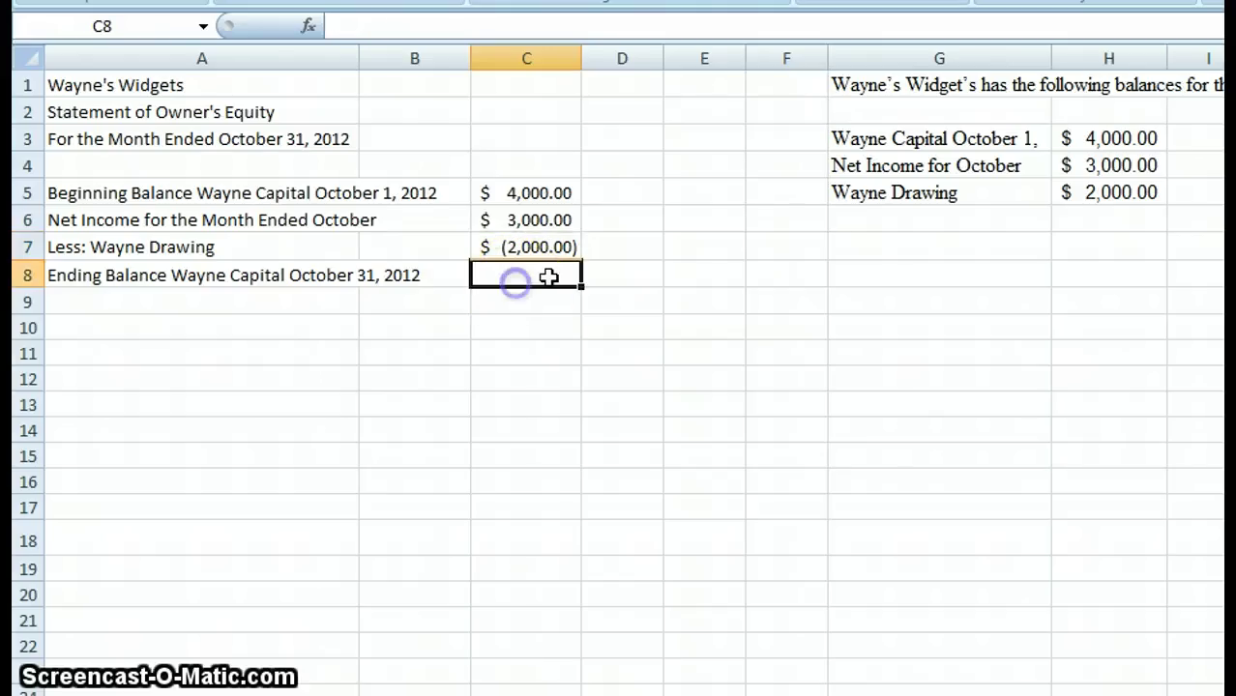
pyautogui.write('=')
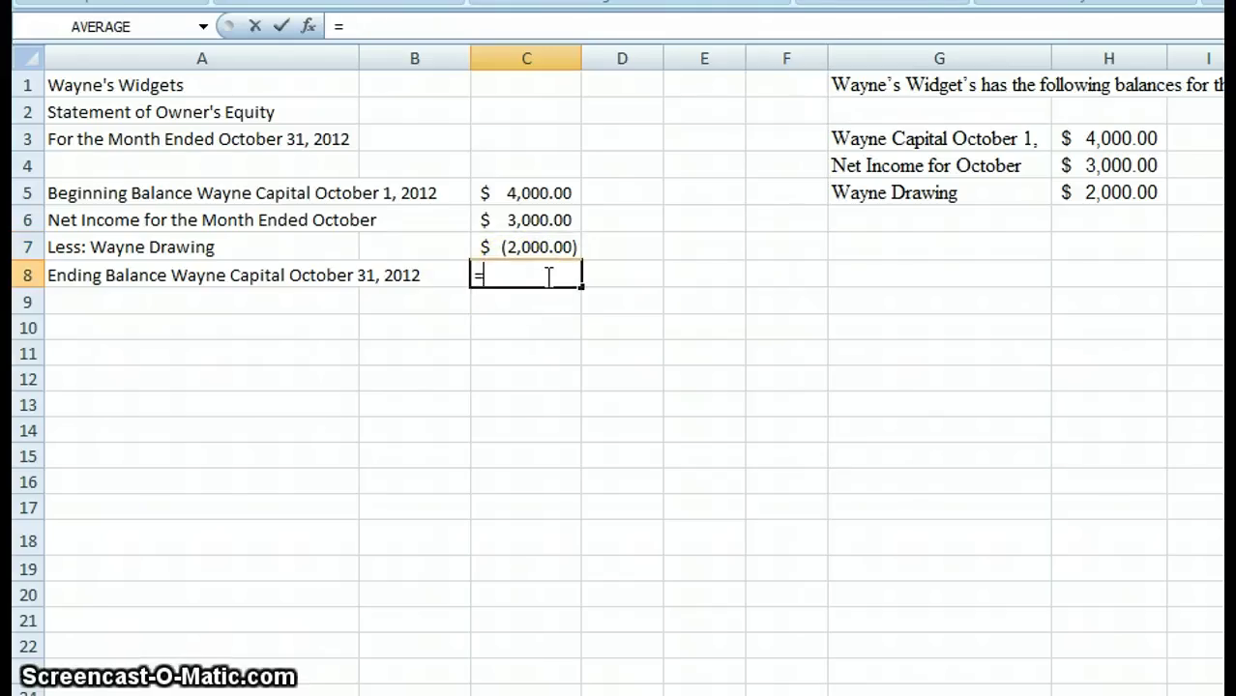
pyautogui.click(537, 193)
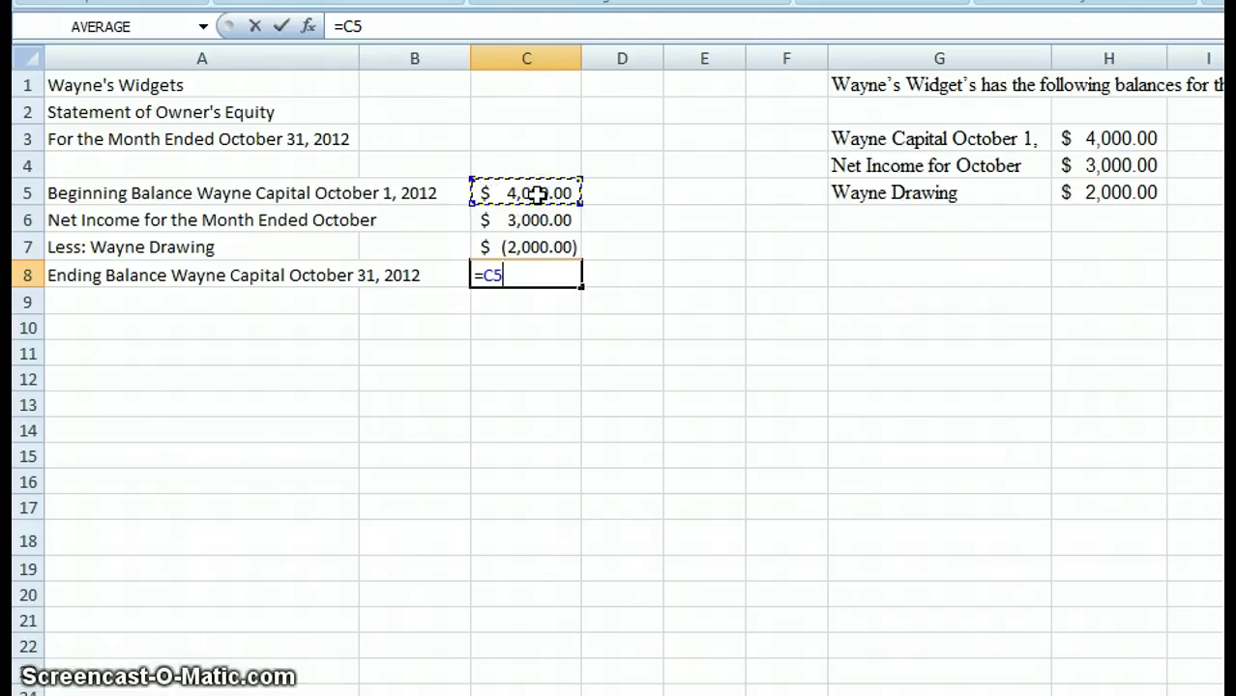
pyautogui.write('+')
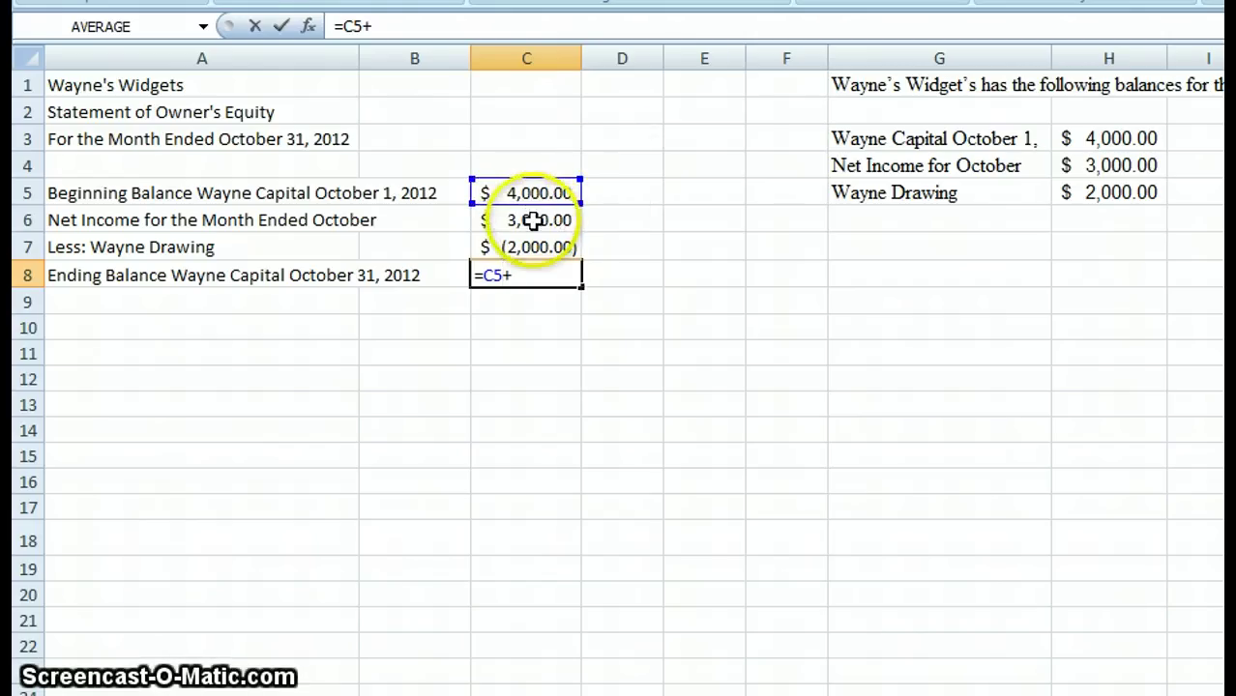
pyautogui.click(533, 220)
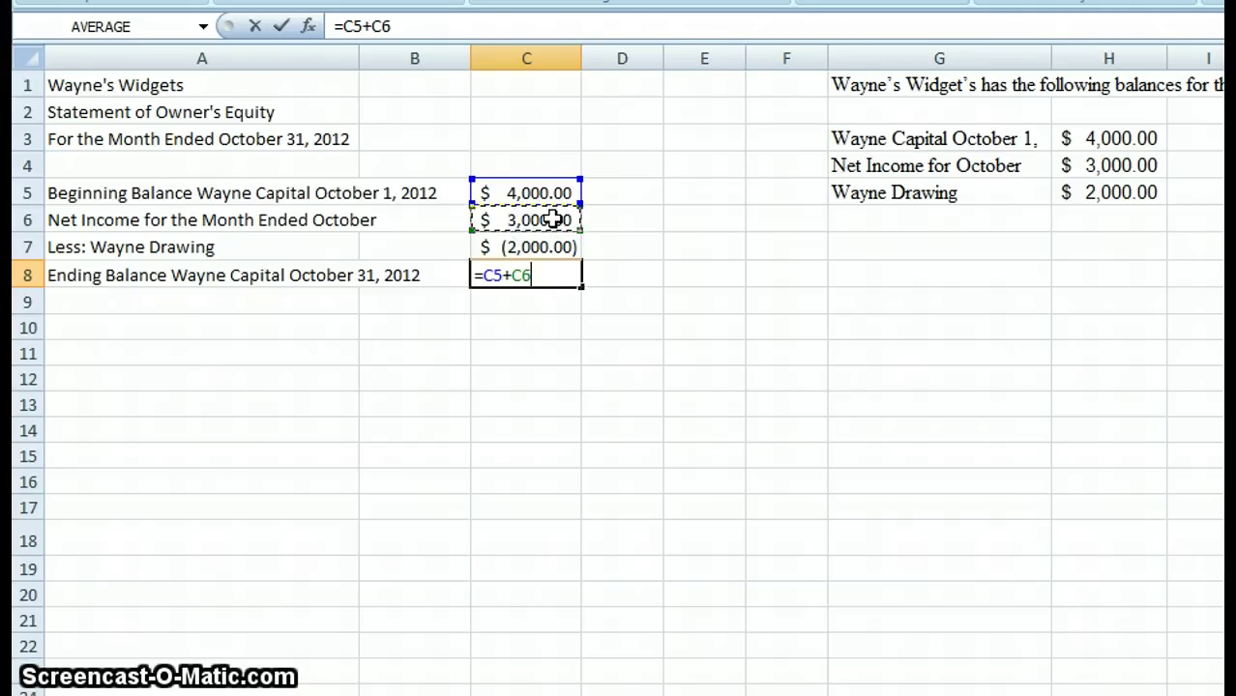
pyautogui.write('-')
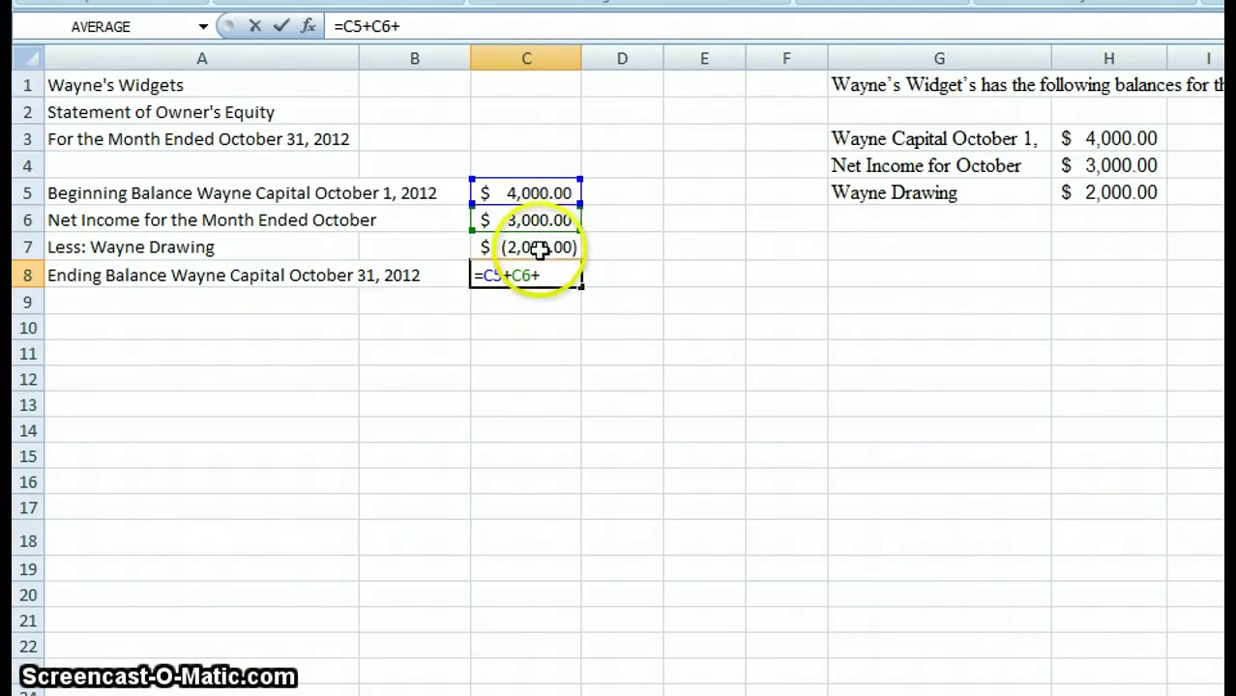
pyautogui.click(538, 249)
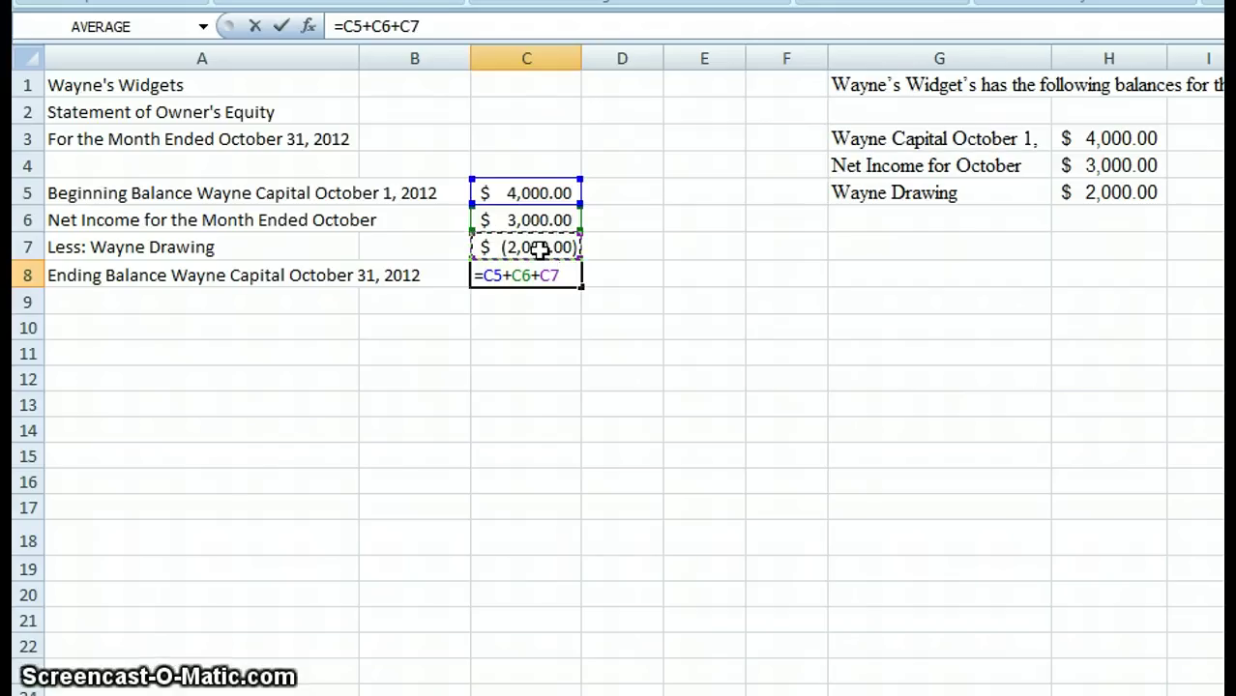
pyautogui.press('Return')
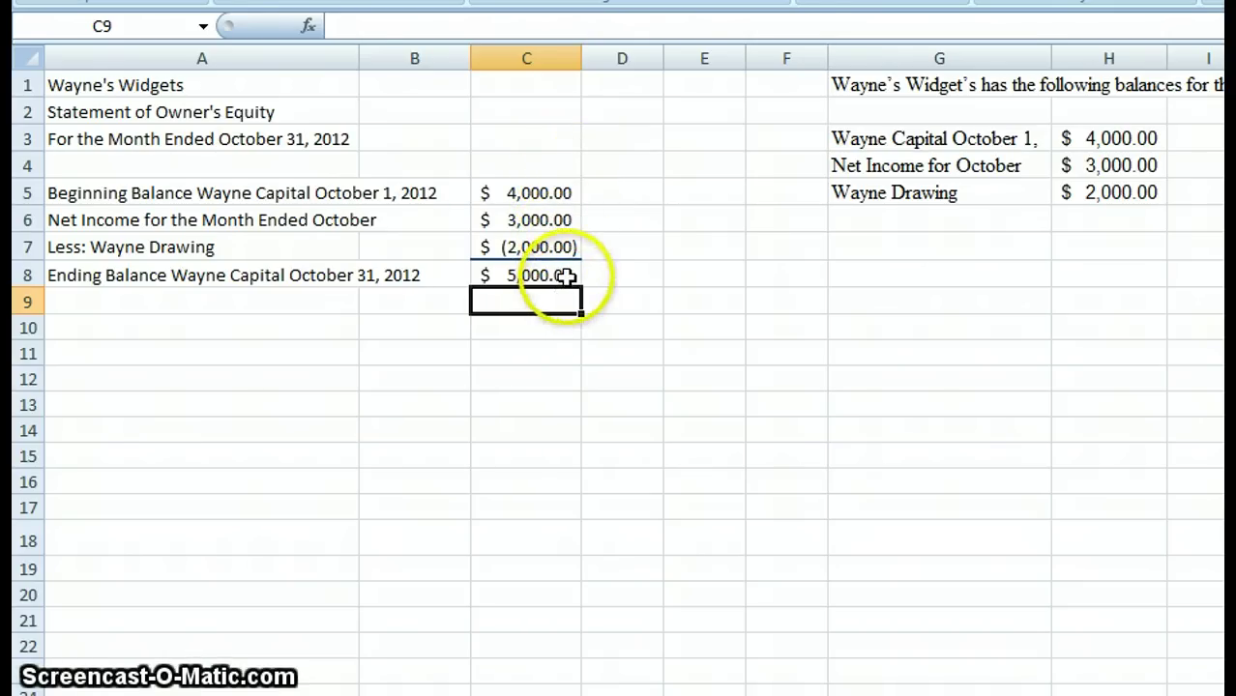
# Apply a top and double bottom border to the ending balance in C8 and make row 9 several times taller
pyautogui.click(559, 275)
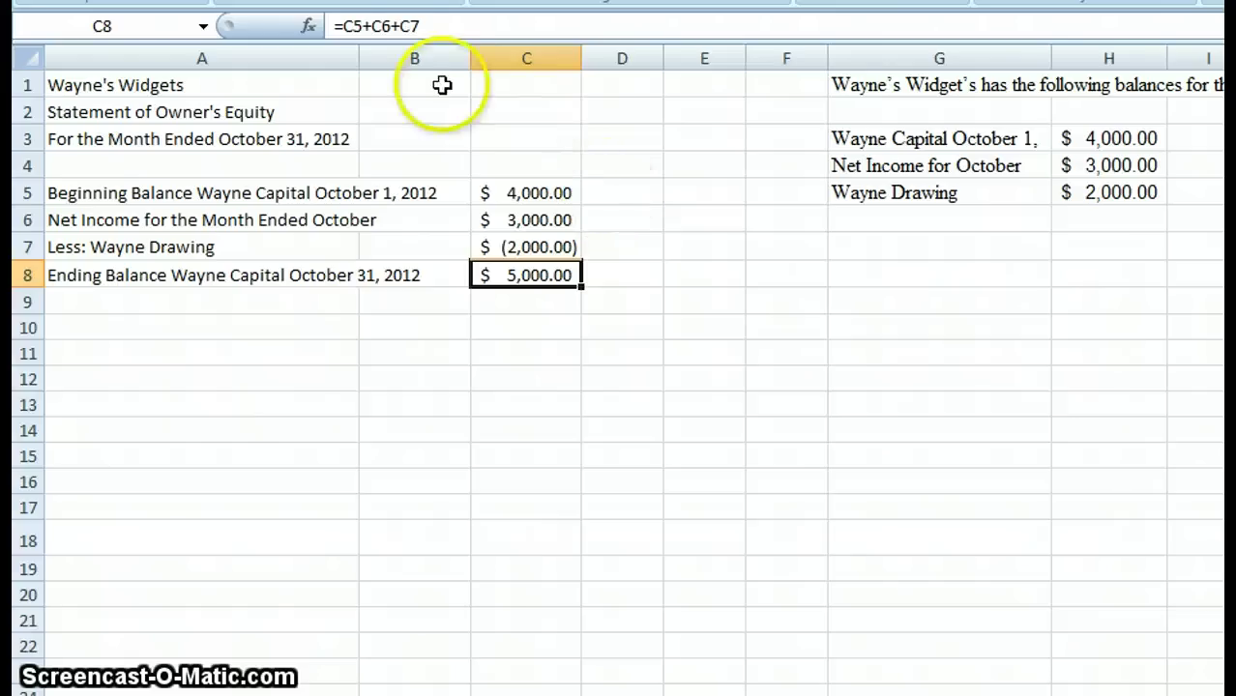
pyautogui.click(343, 1)
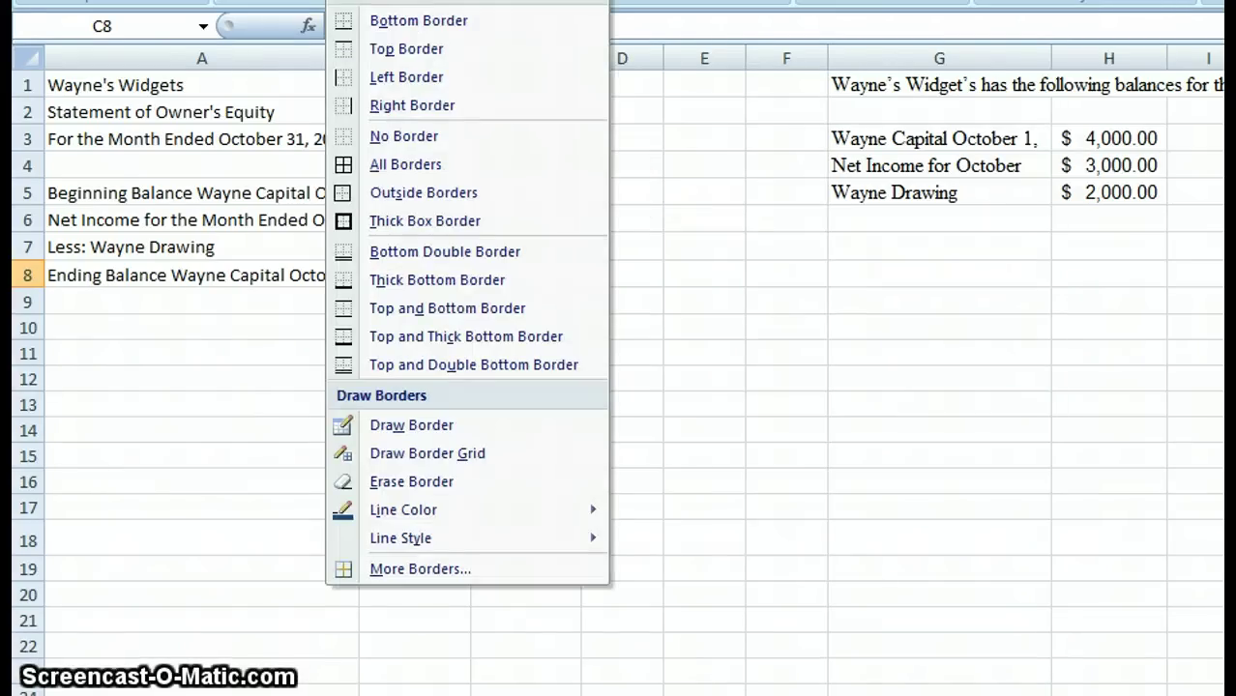
pyautogui.click(488, 354)
pyautogui.click(586, 309)
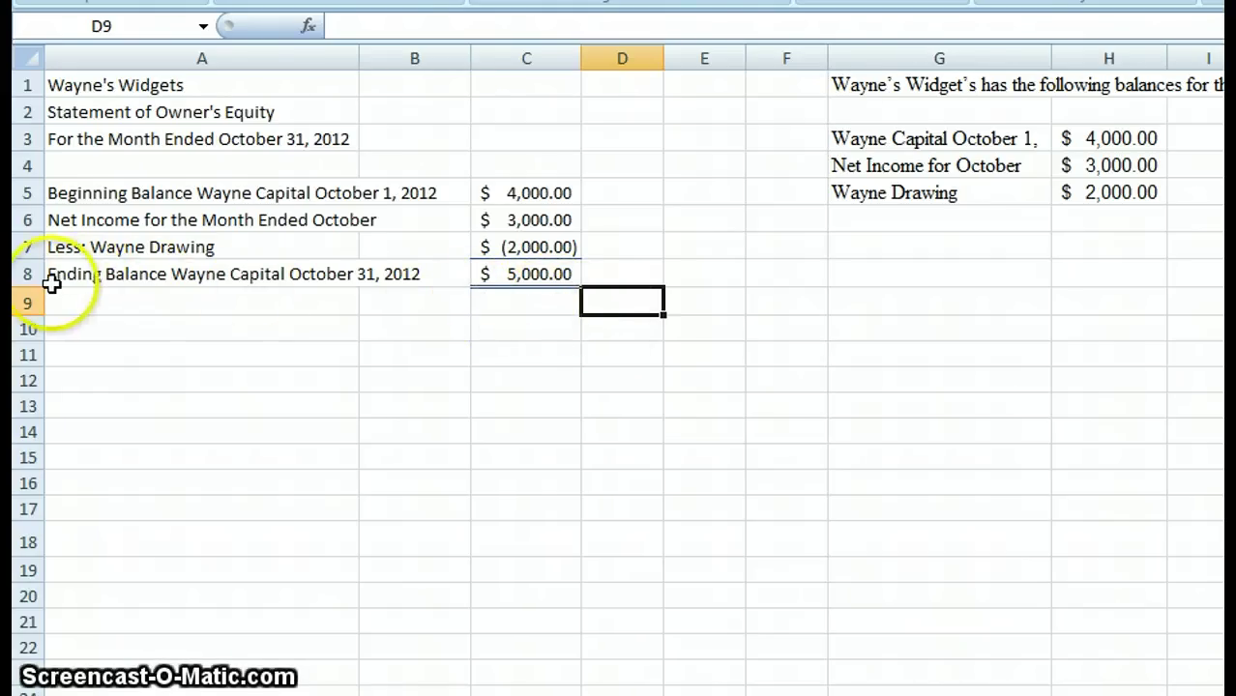
pyautogui.moveTo(39, 282); pyautogui.dragTo(34, 381)
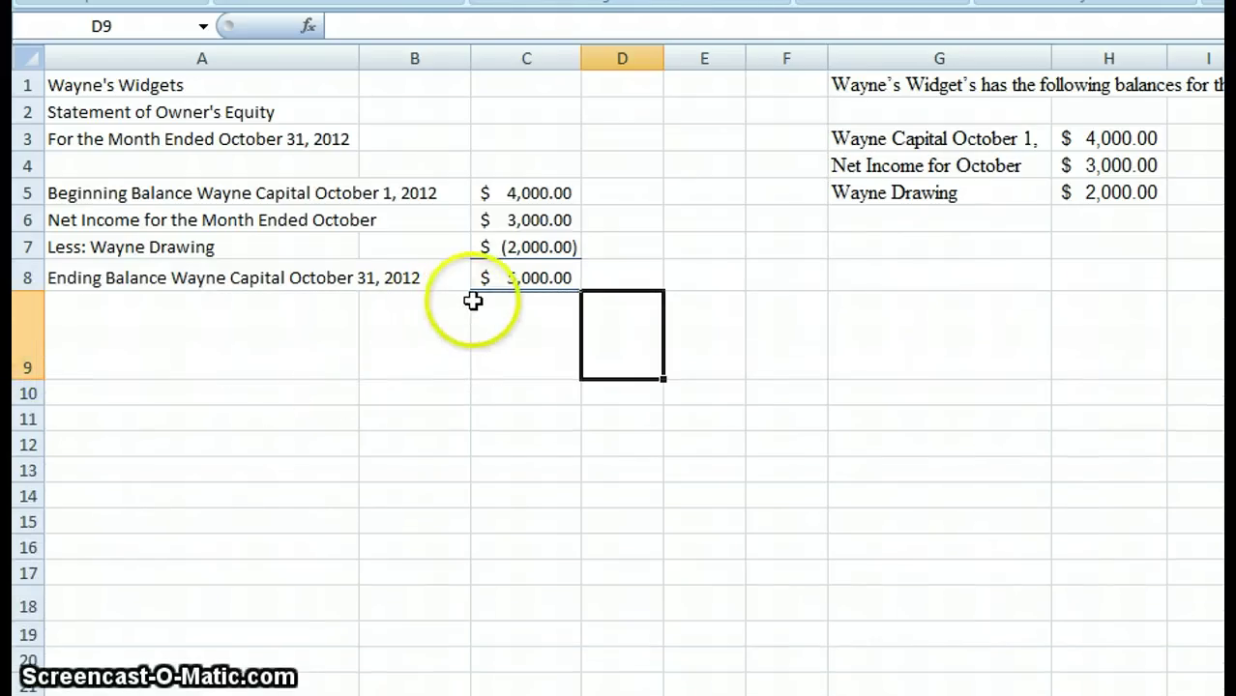